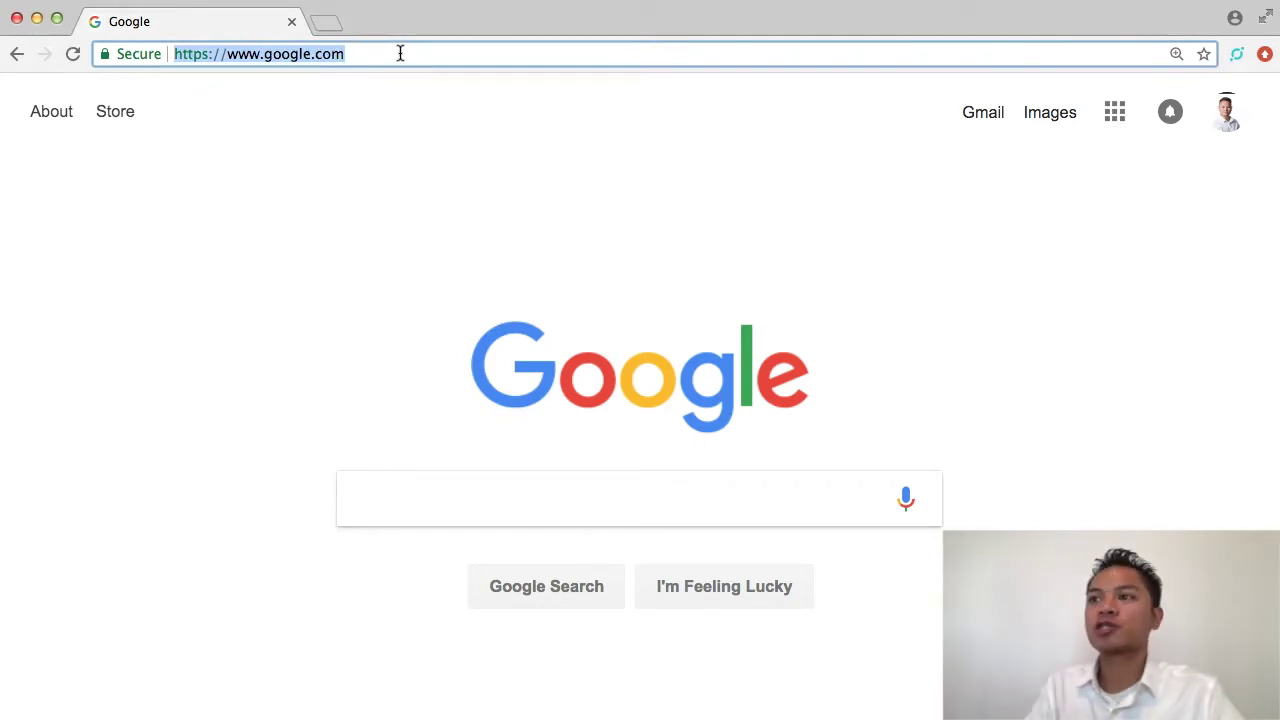
# Load coinmarketcap.com and scroll down its top-100 cryptocurrency ranking.
pyautogui.write('coinmarketcap')
pyautogui.press('Return')
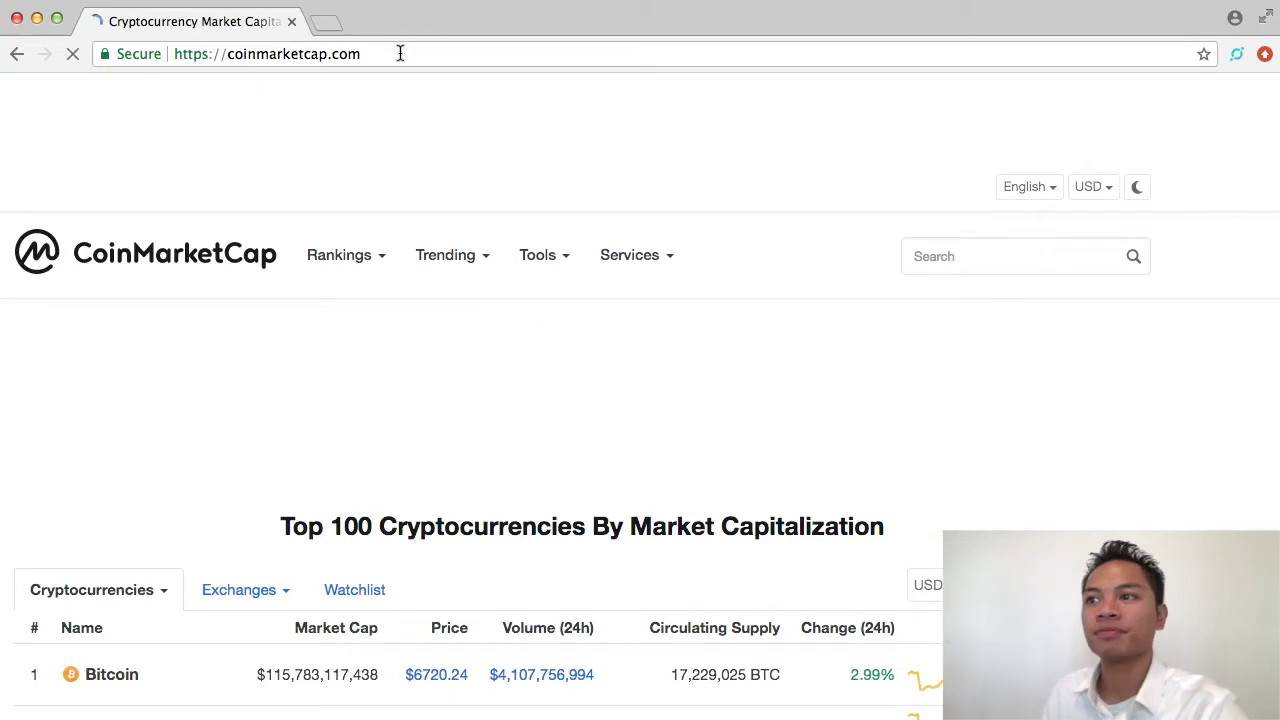
pyautogui.scroll(-4, 194, 326)
pyautogui.click(171, 206)
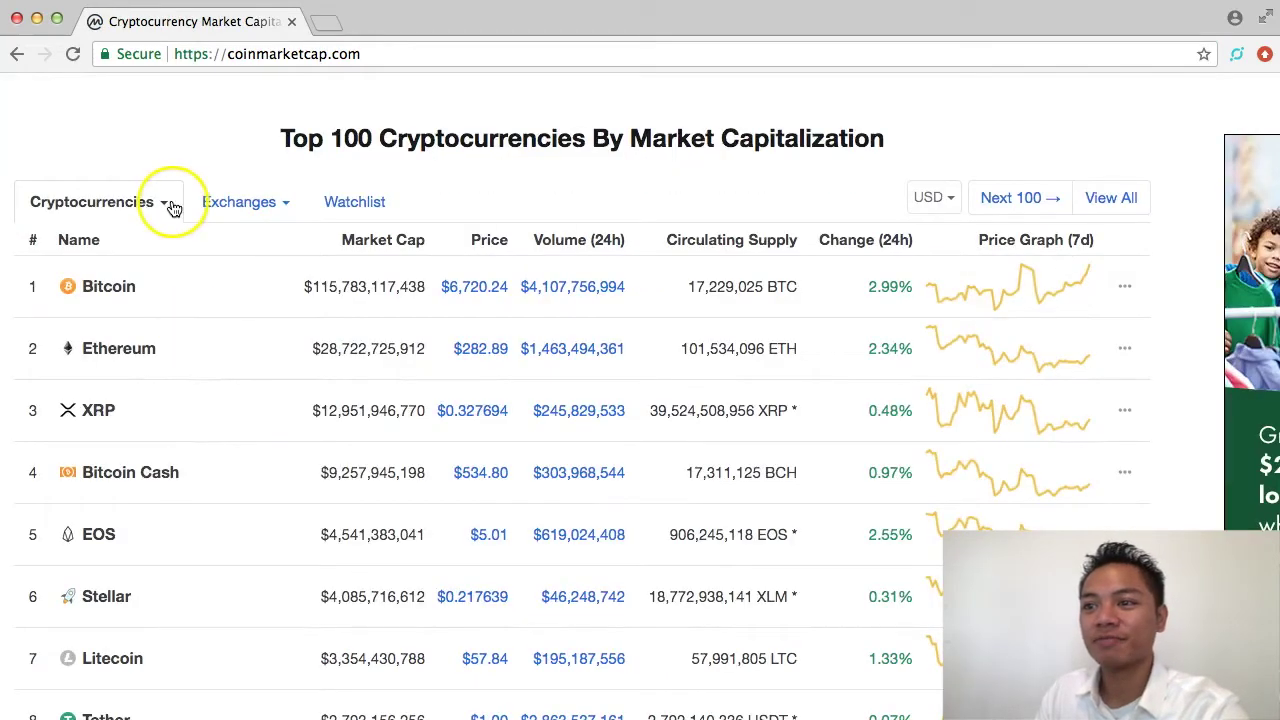
pyautogui.scroll(-4, 183, 278)
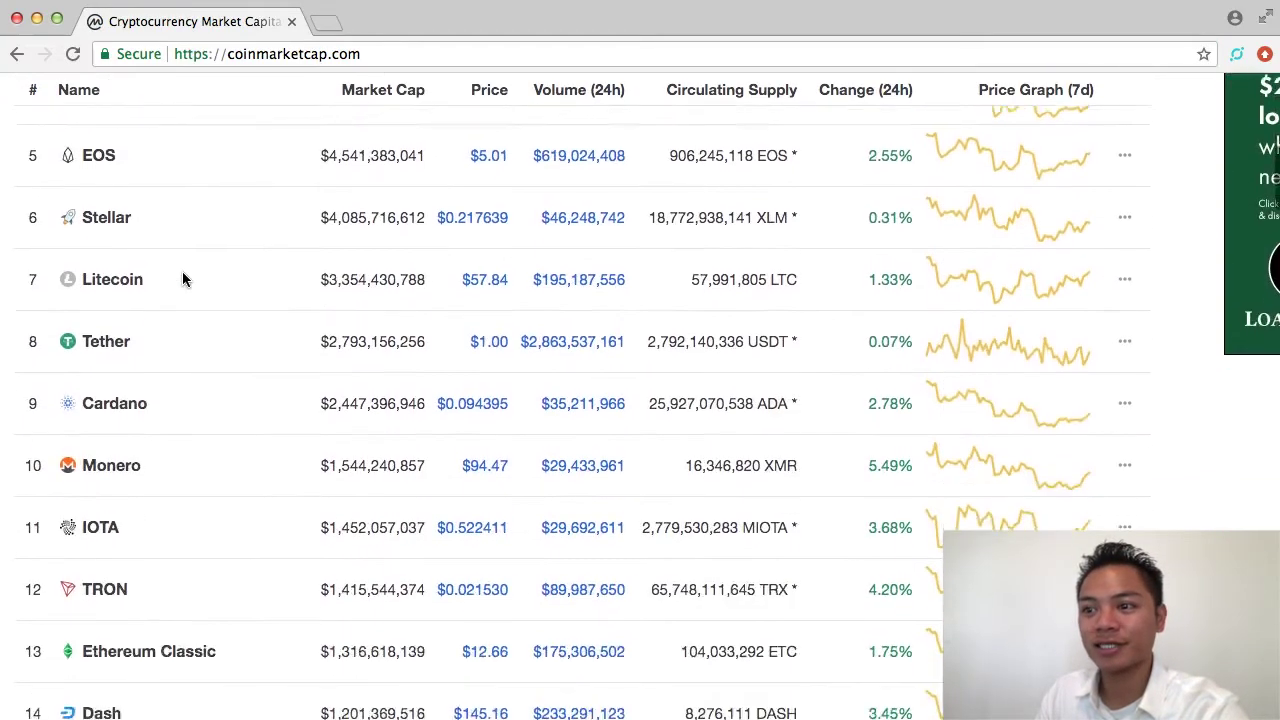
pyautogui.scroll(-2, 183, 271)
pyautogui.scroll(-2, 196, 272)
# Scroll further and open Waves (rank 38) to see its $2.34 price and market cap.
pyautogui.click(195, 272)
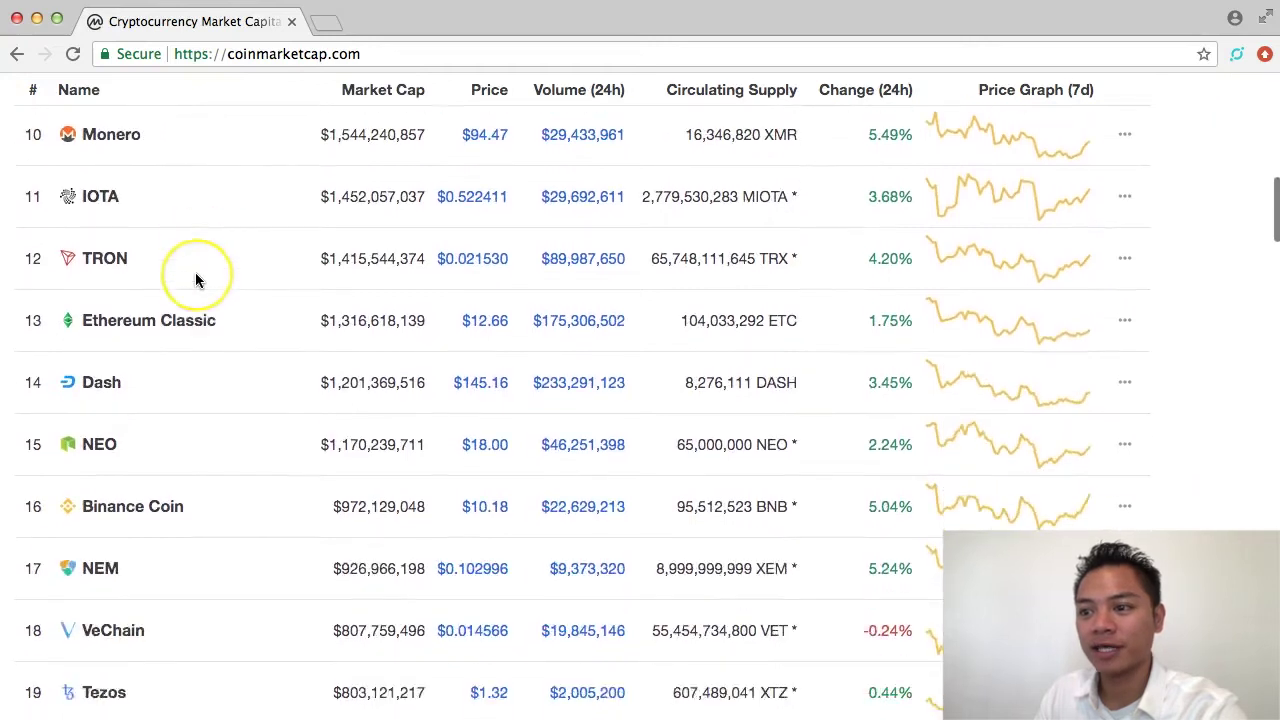
pyautogui.scroll(-3, 195, 275)
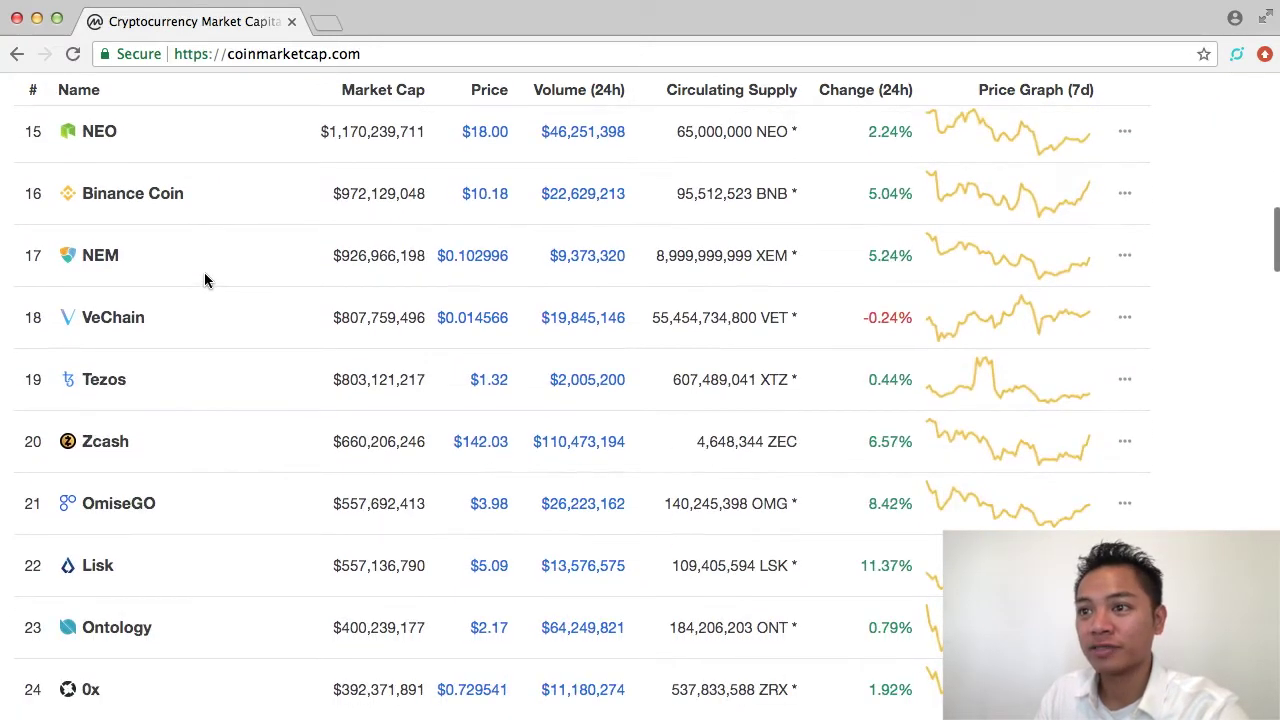
pyautogui.scroll(-5, 204, 274)
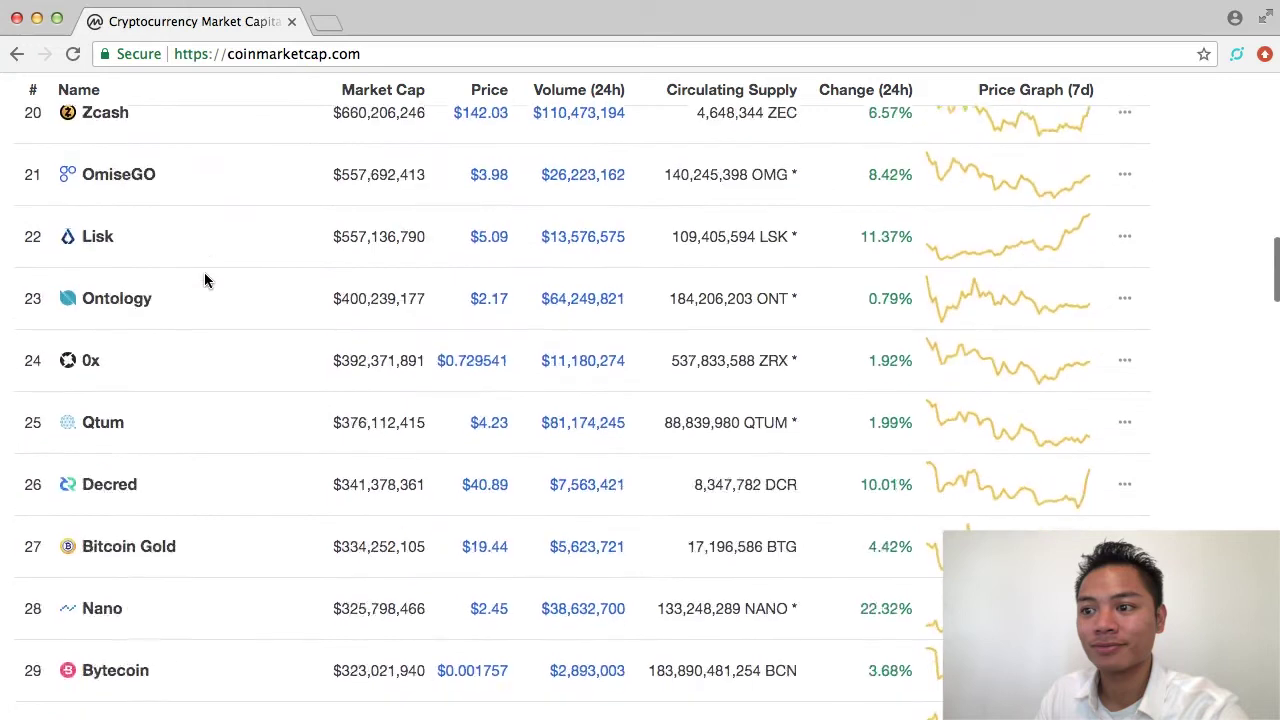
pyautogui.scroll(-6, 205, 279)
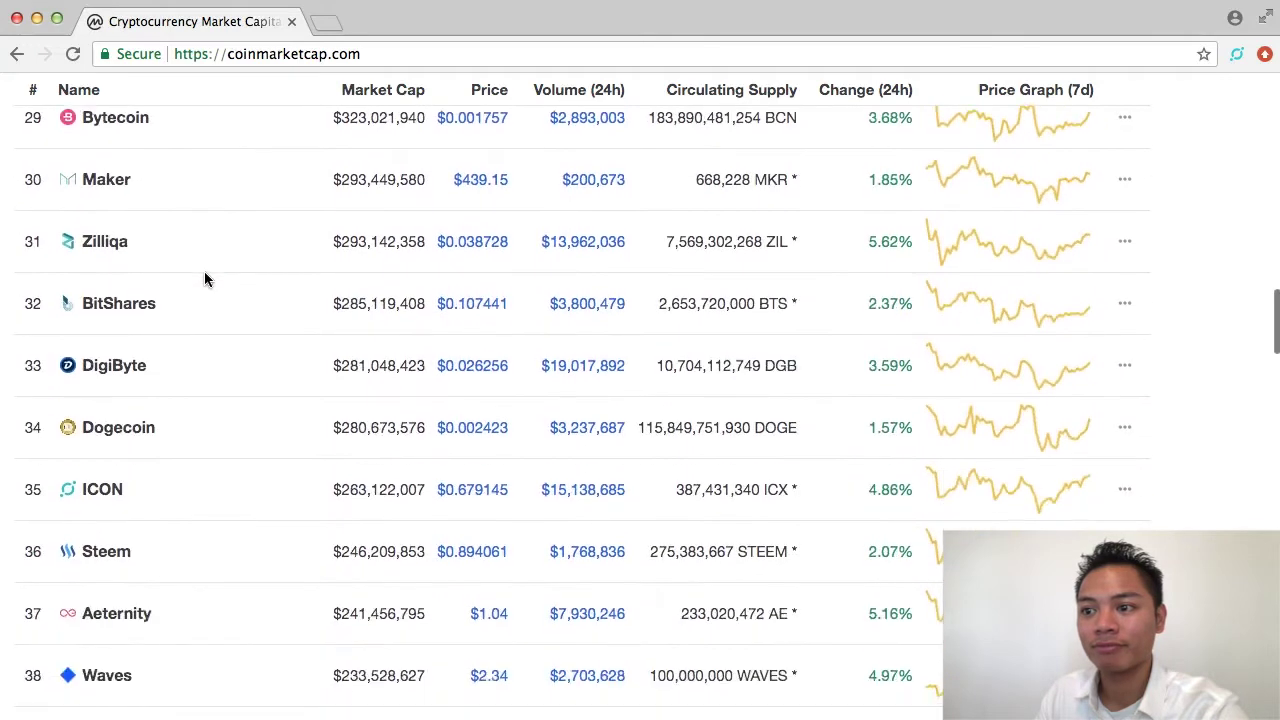
pyautogui.click(114, 432)
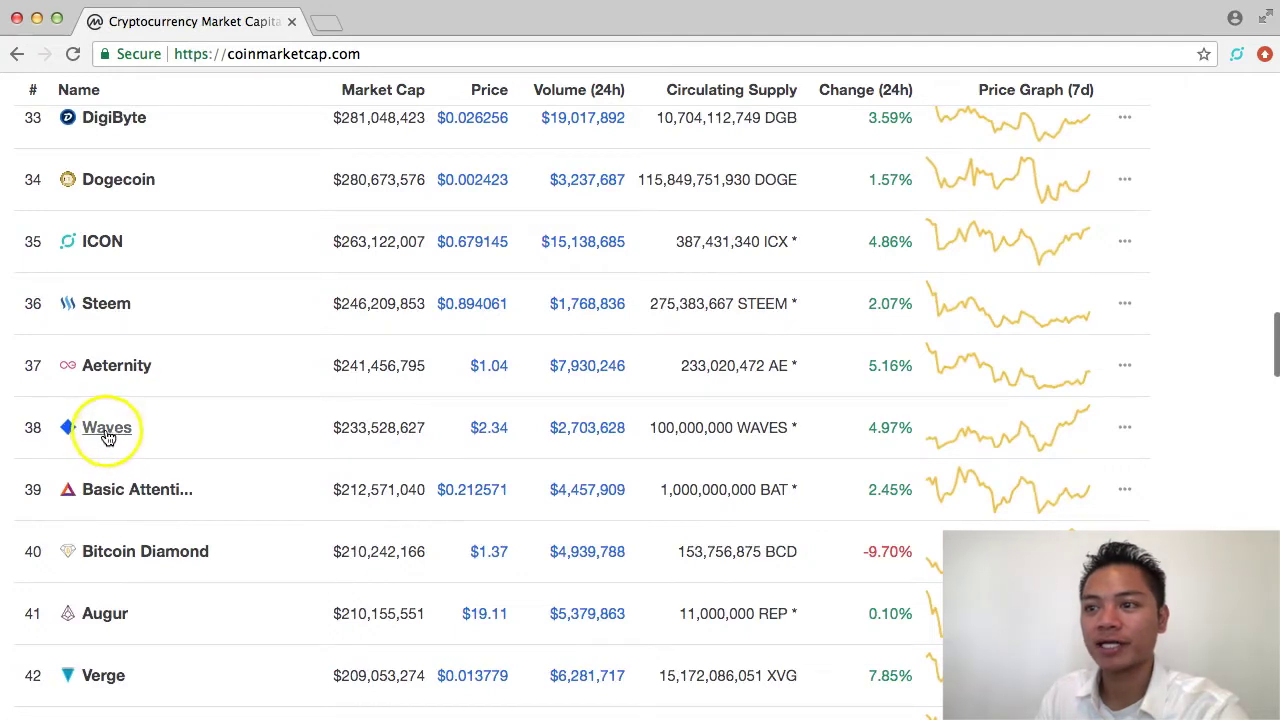
pyautogui.scroll(-4, 741, 450)
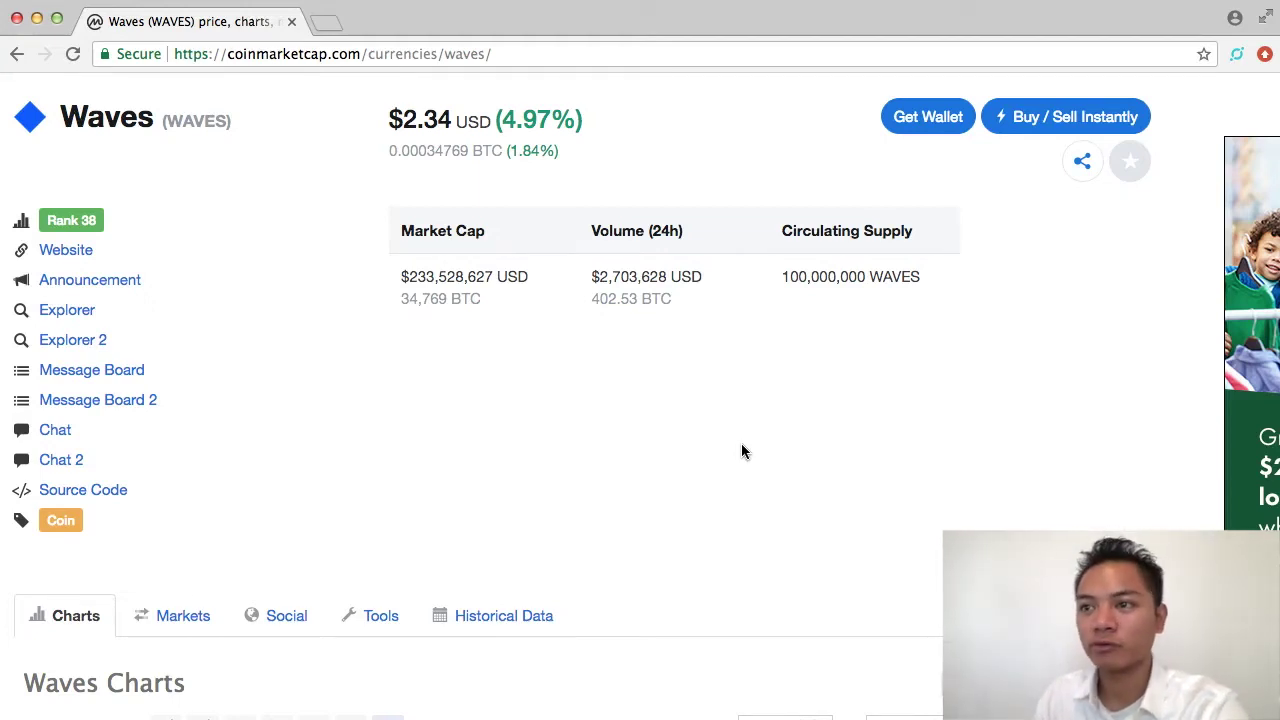
# Open wavesplatform.com in a new tab and check that its connection is secure.
pyautogui.click(62, 252)
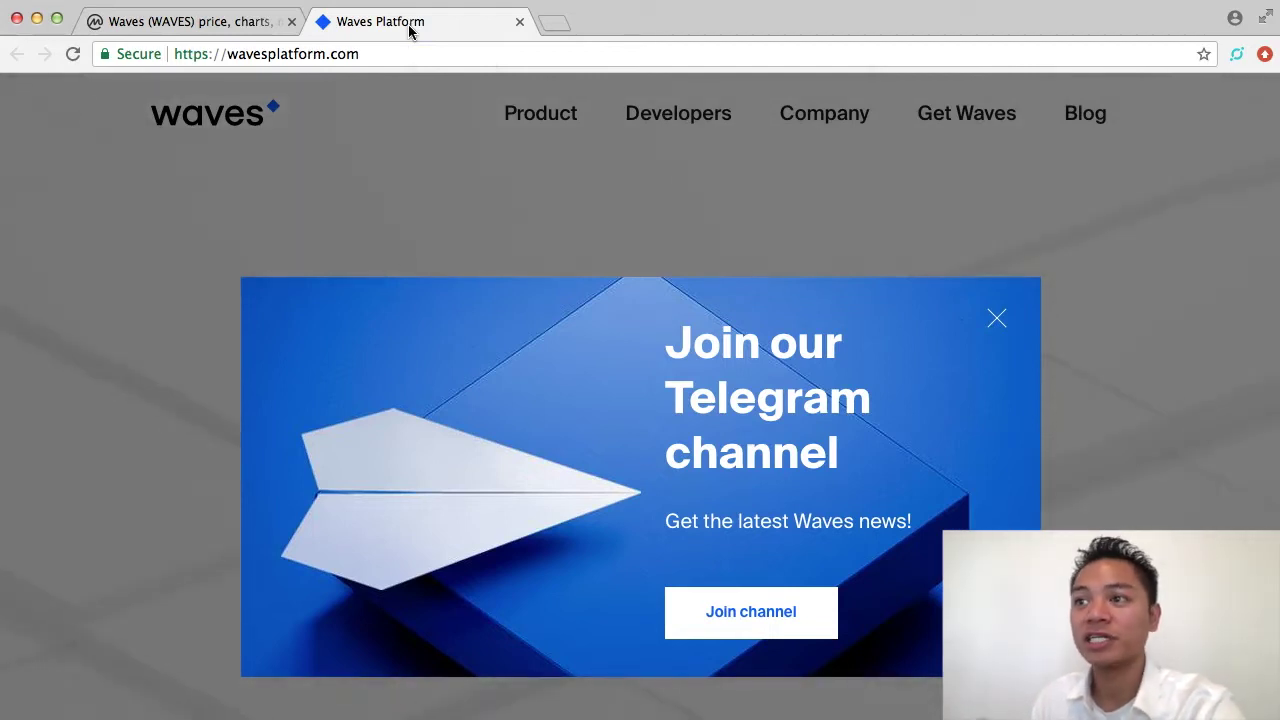
pyautogui.doubleClick(185, 53)
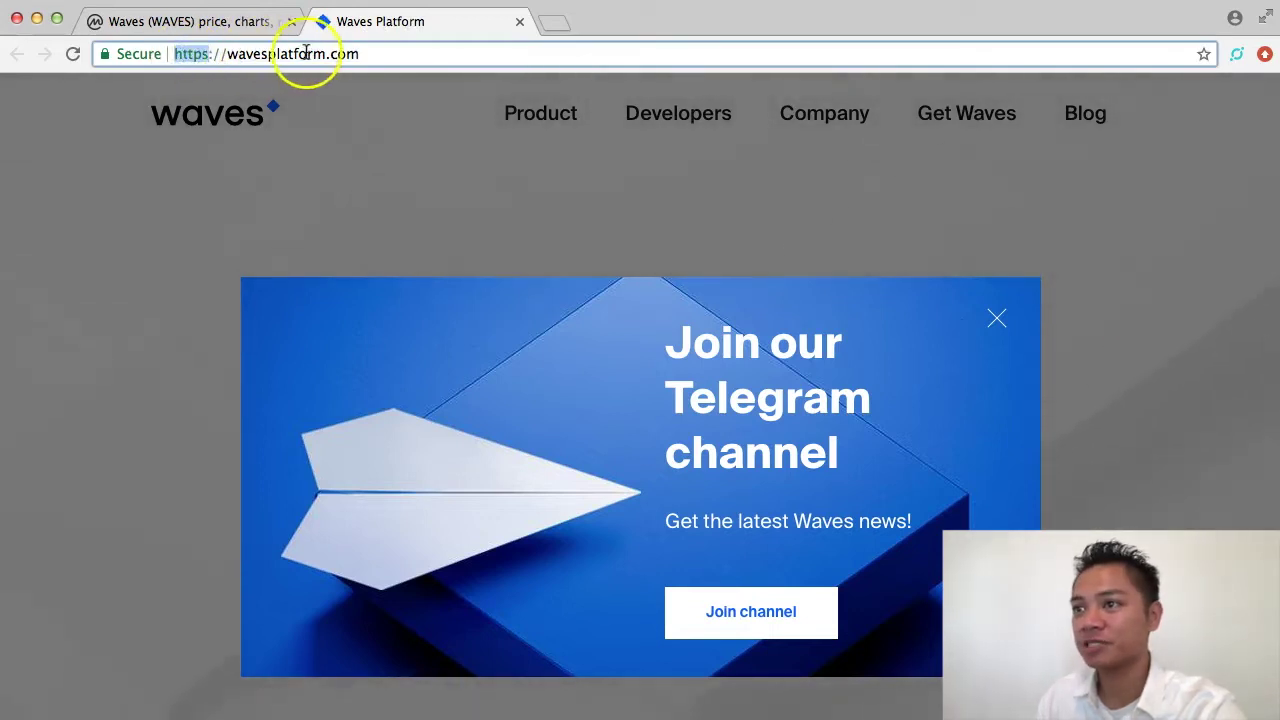
pyautogui.click(105, 60)
pyautogui.moveTo(97, 92); pyautogui.dragTo(395, 107)
pyautogui.click(494, 163)
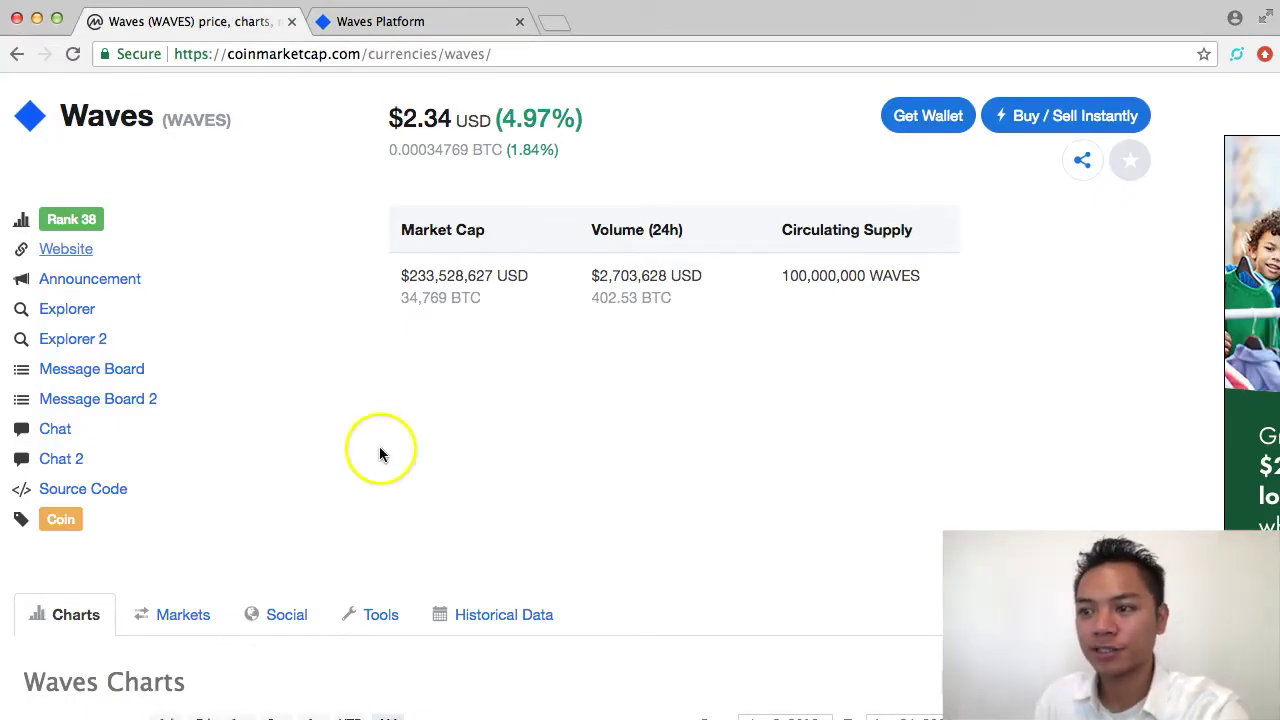
pyautogui.scroll(-3, 379, 446)
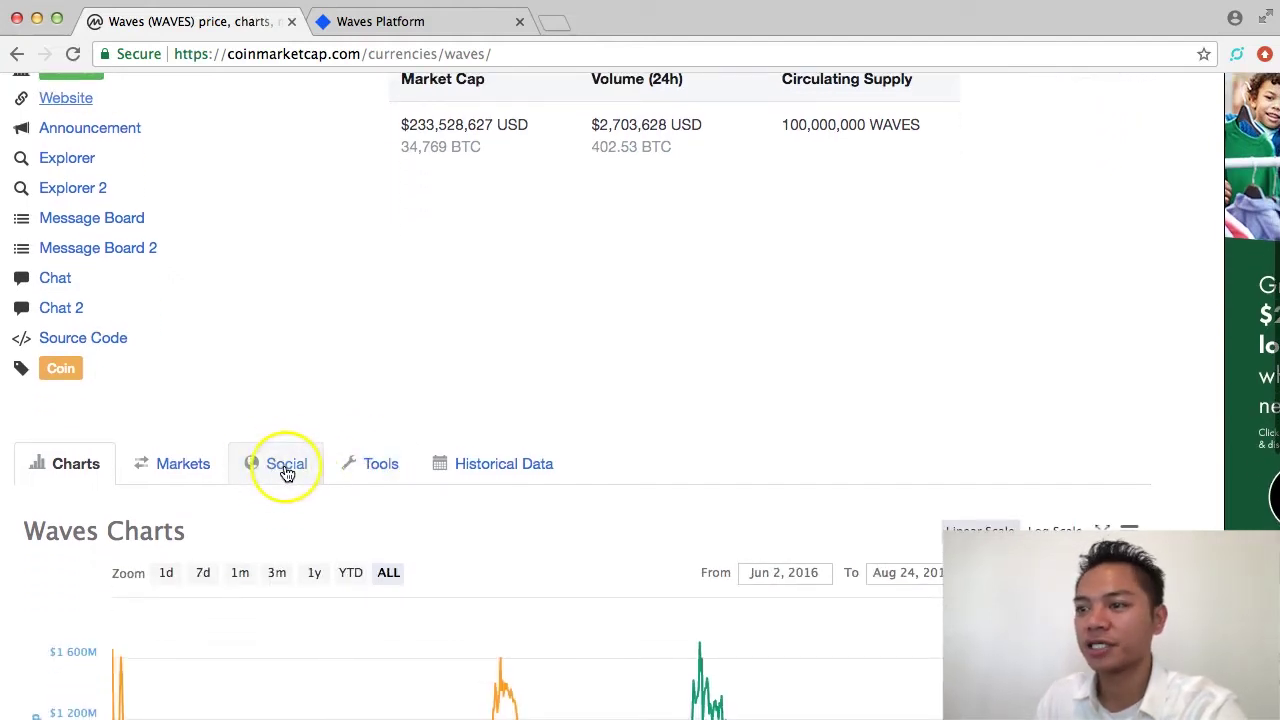
pyautogui.click(287, 466)
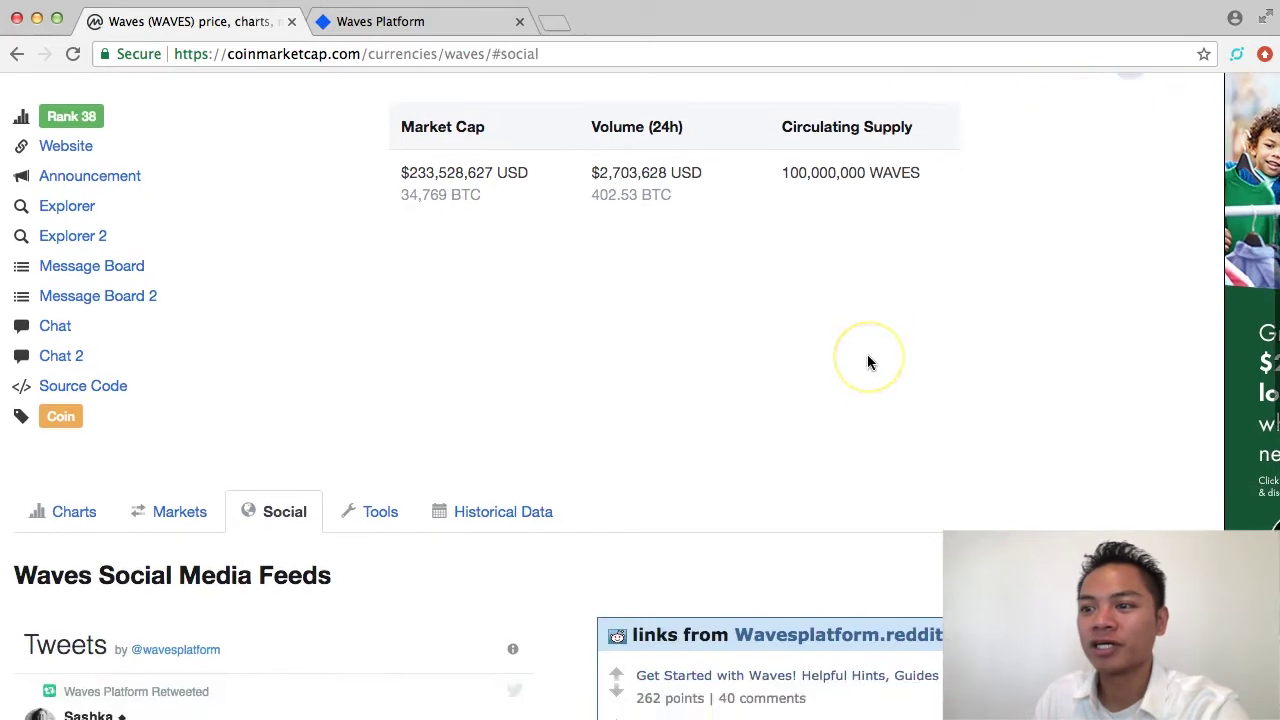
pyautogui.scroll(-2, 866, 362)
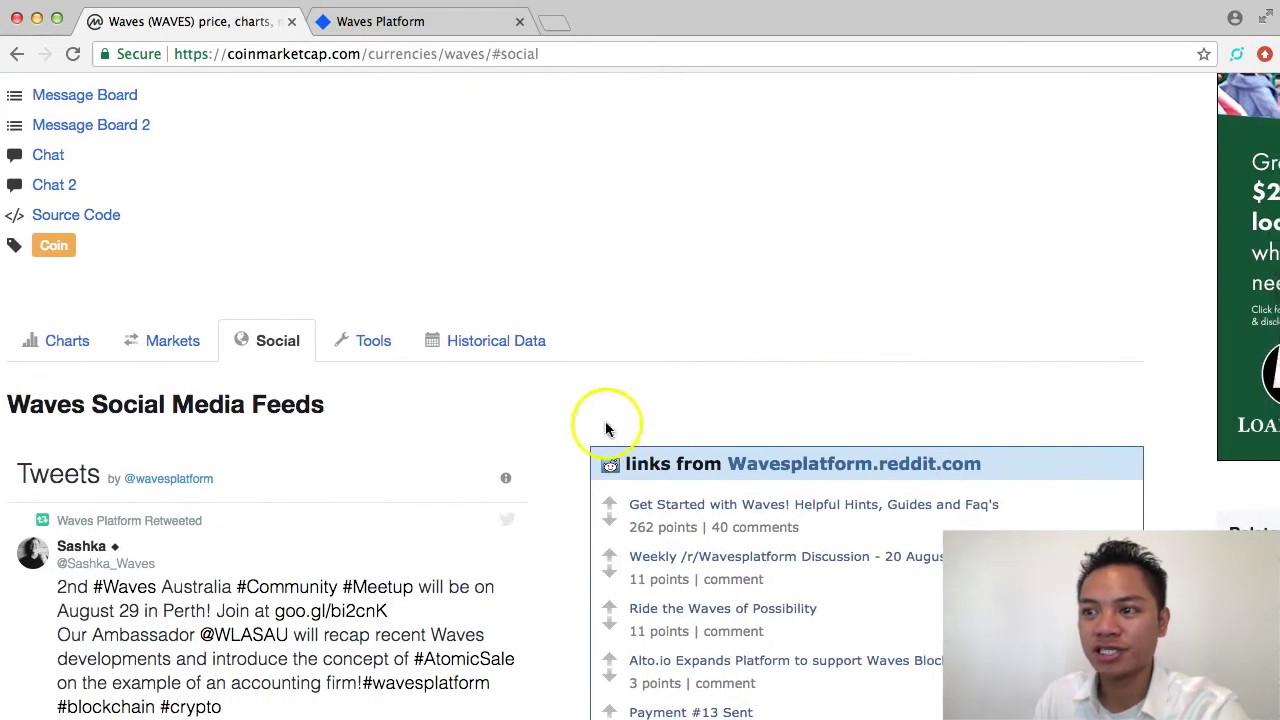
pyautogui.scroll(-1, 520, 428)
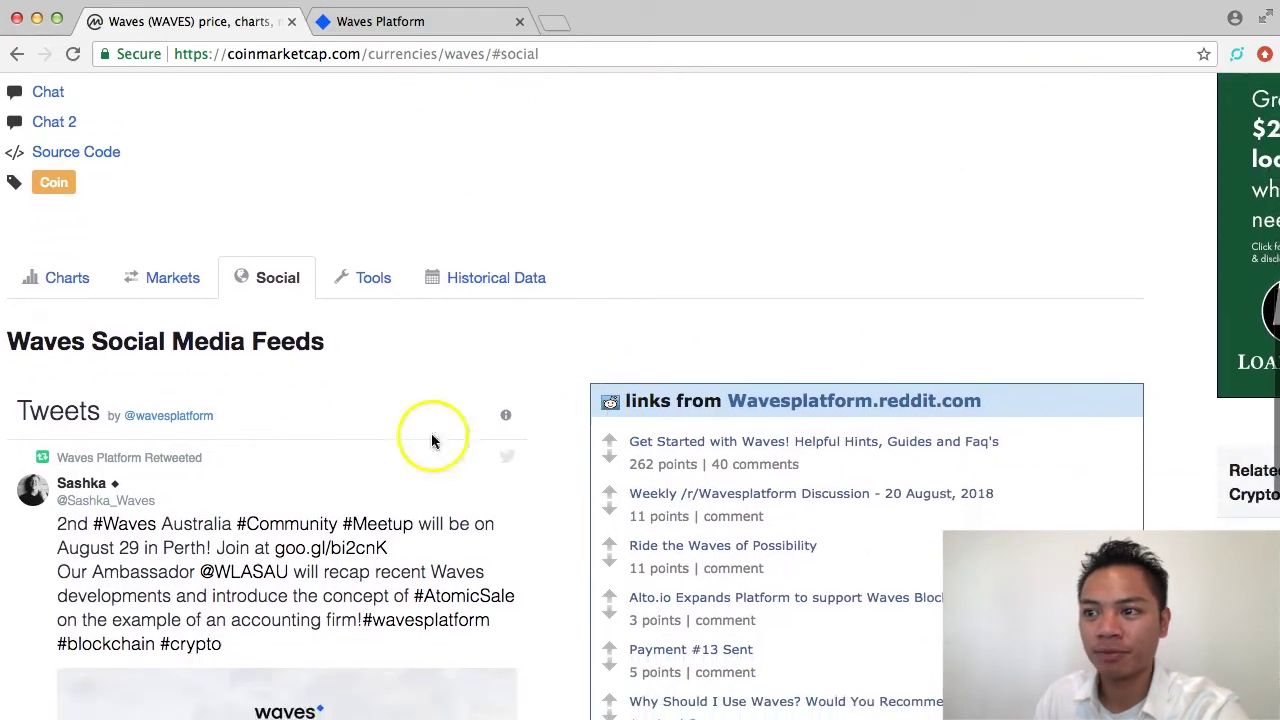
pyautogui.click(178, 418)
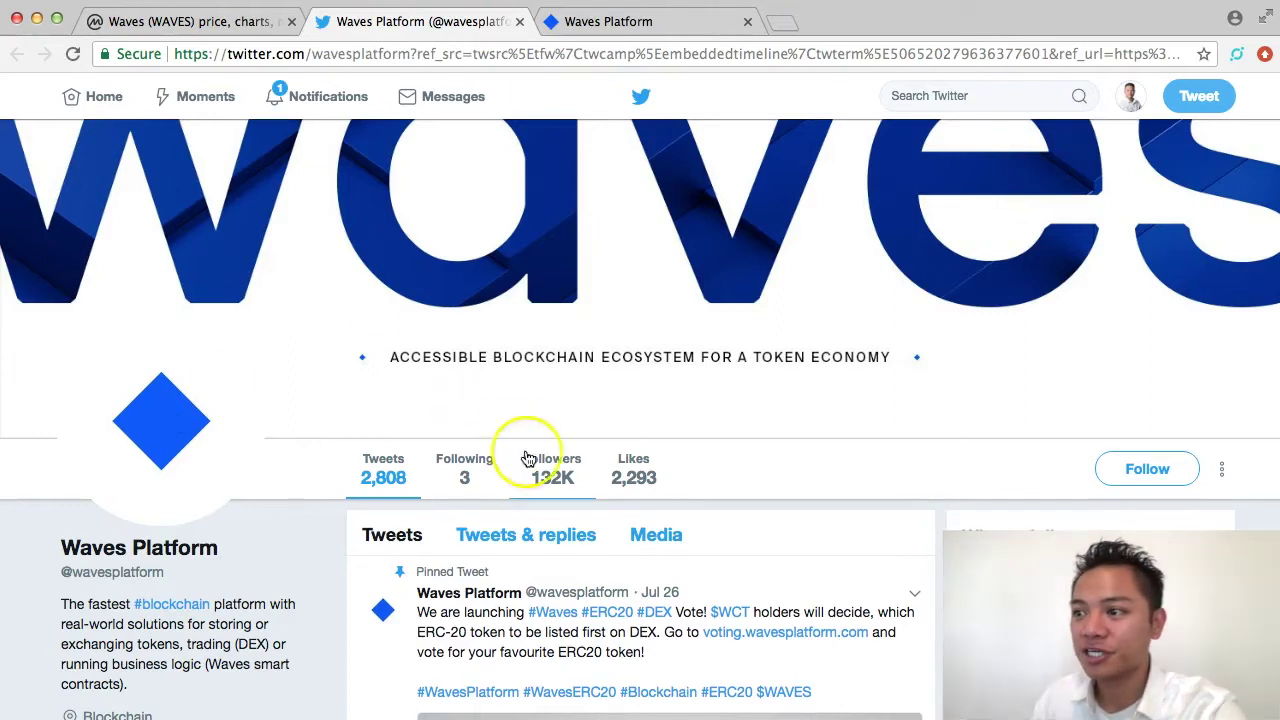
# Check the ~132K followers, follow the profile's wavesplatform.com link, then close that tab.
pyautogui.moveTo(563, 486)
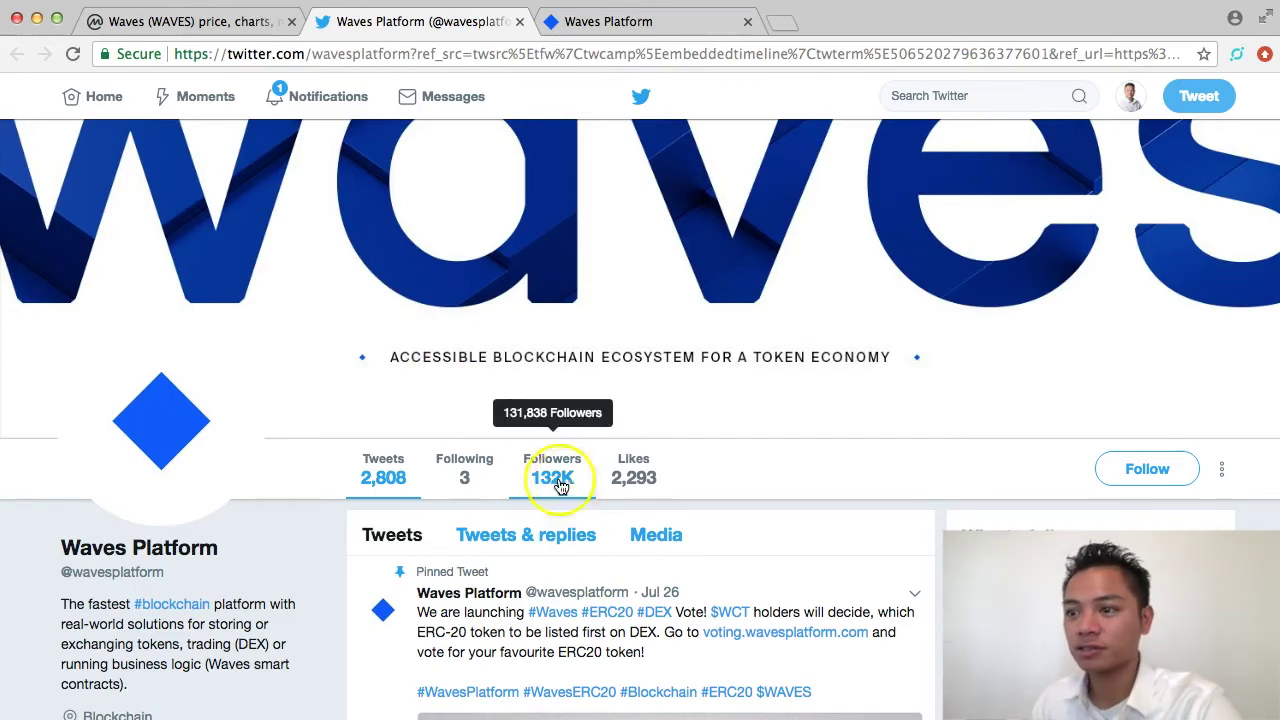
pyautogui.scroll(-3, 308, 503)
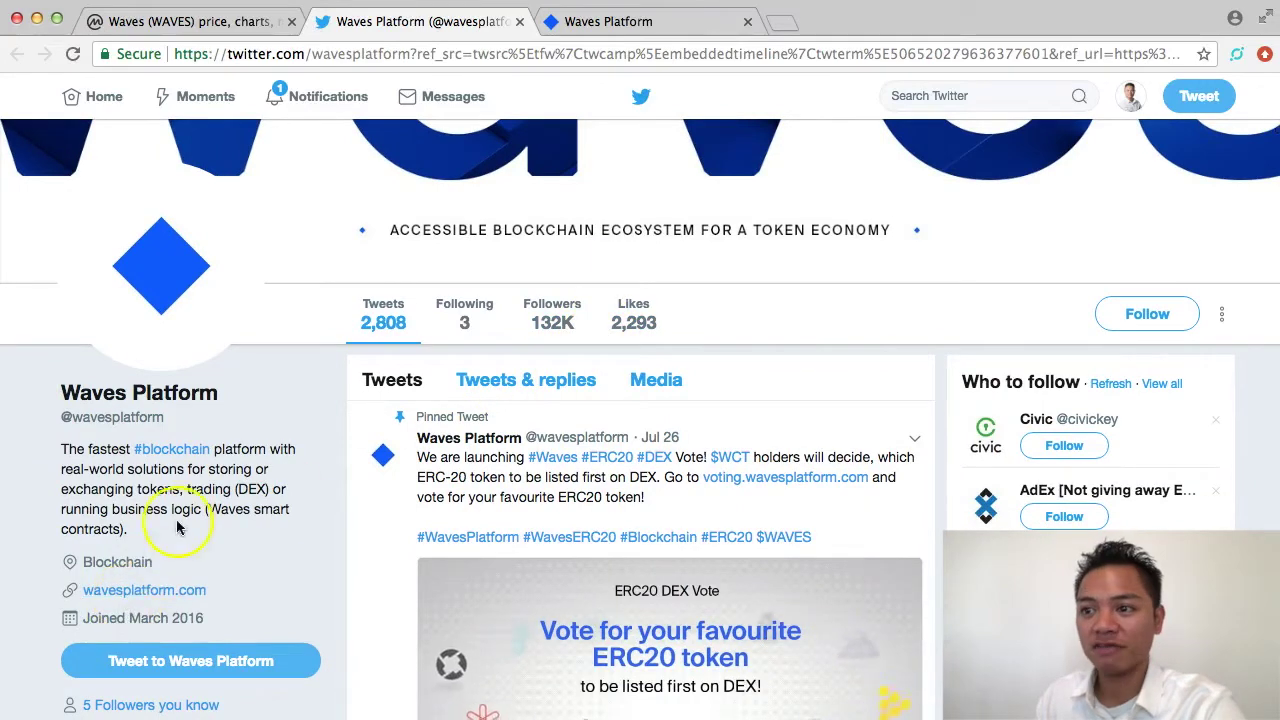
pyautogui.click(158, 593)
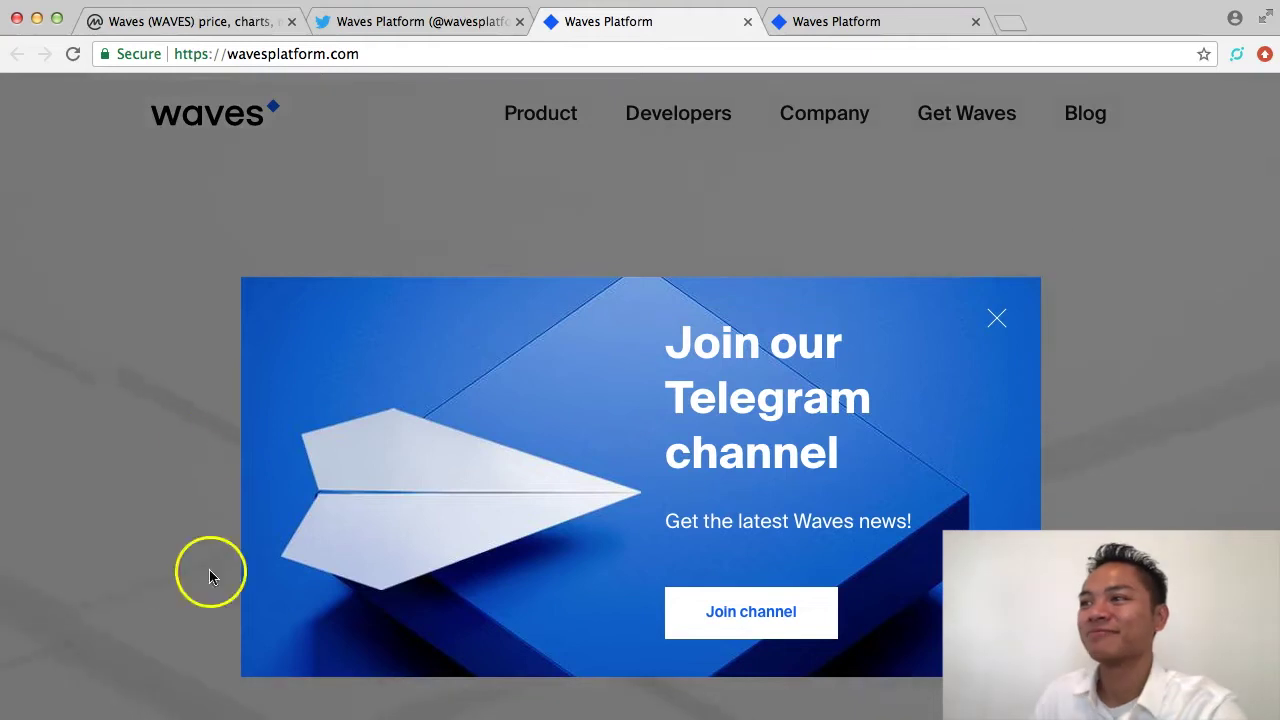
pyautogui.click(748, 22)
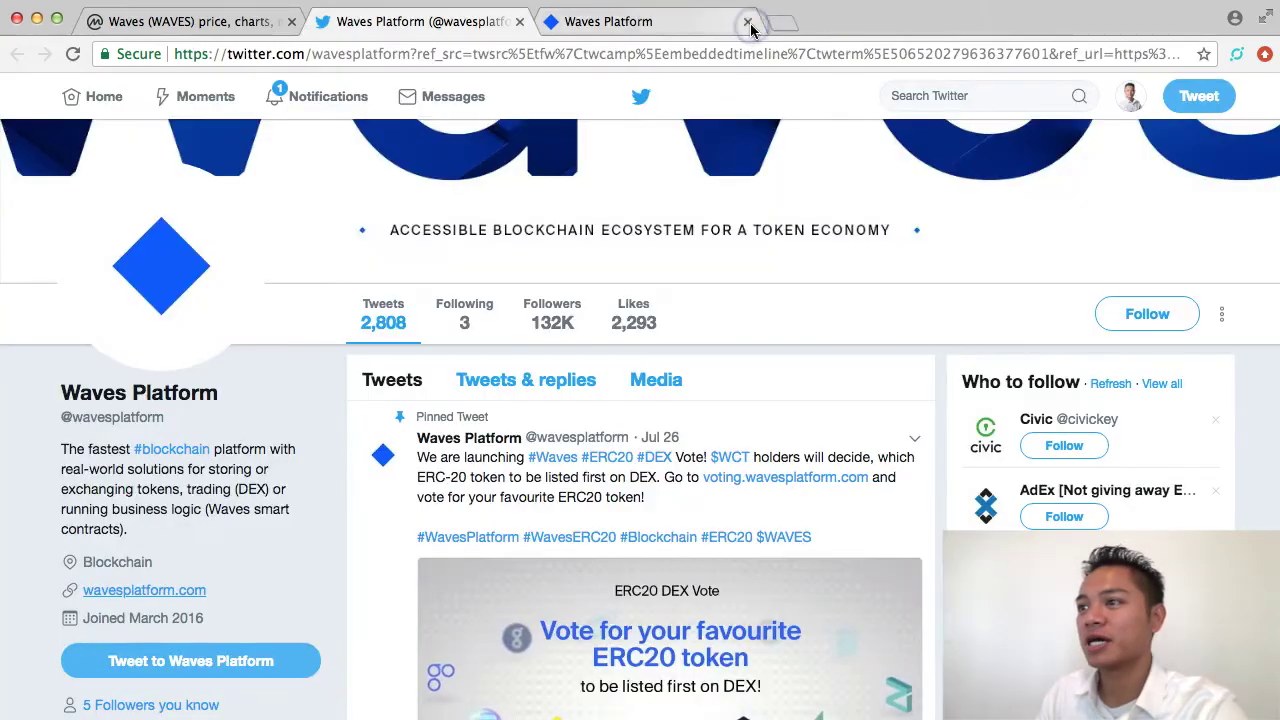
# Close the Twitter and CoinMarketCap tabs and dismiss the Telegram popup on wavesplatform.com.
pyautogui.click(520, 22)
pyautogui.click(323, 54)
pyautogui.click(250, 22)
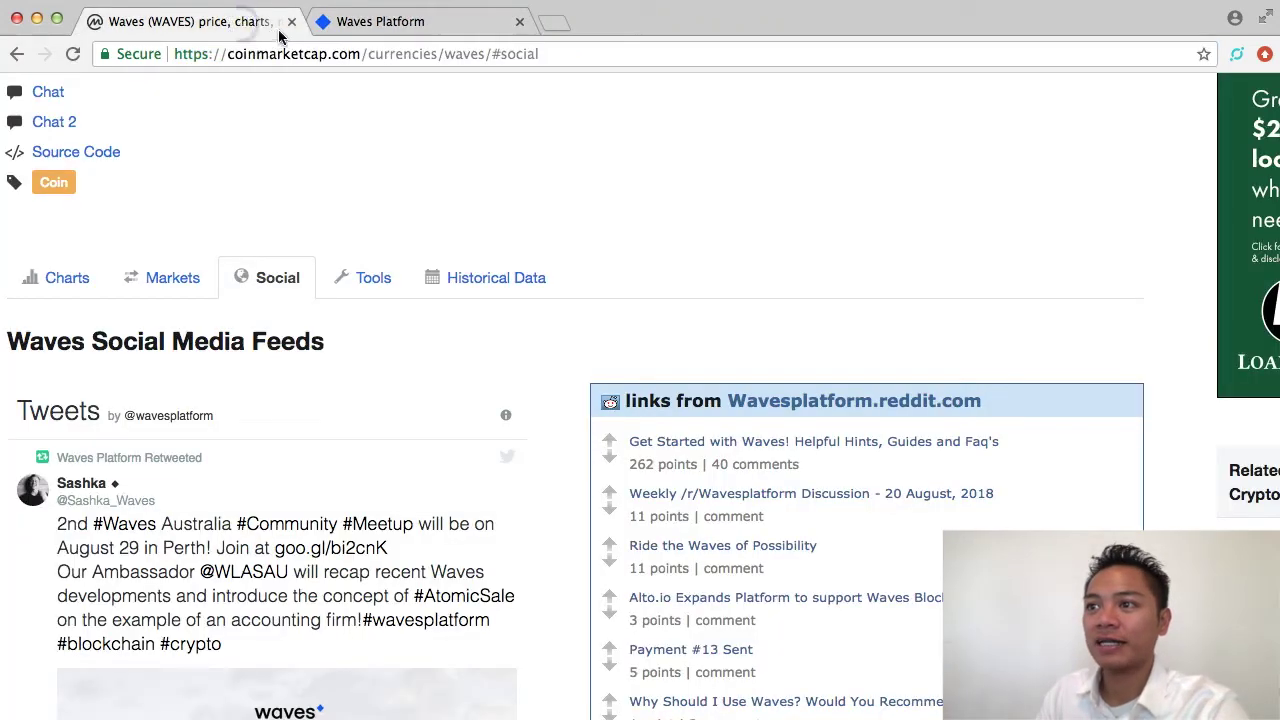
pyautogui.click(288, 22)
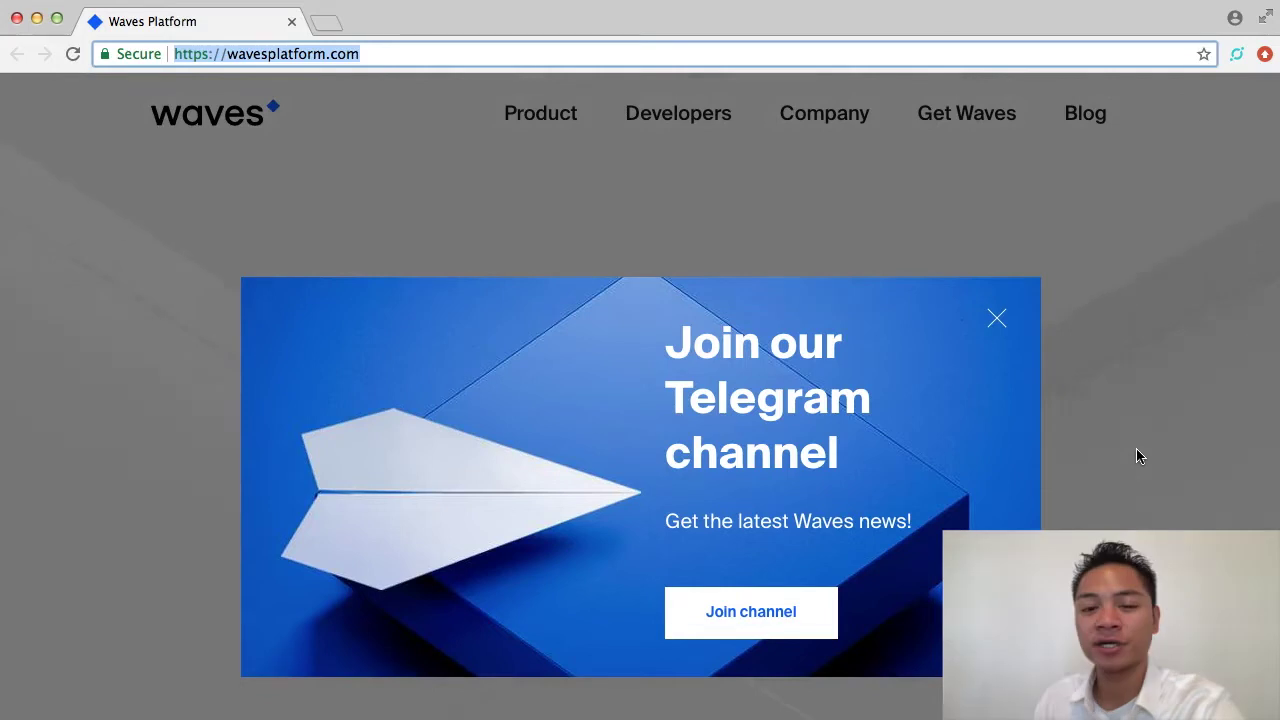
pyautogui.click(996, 320)
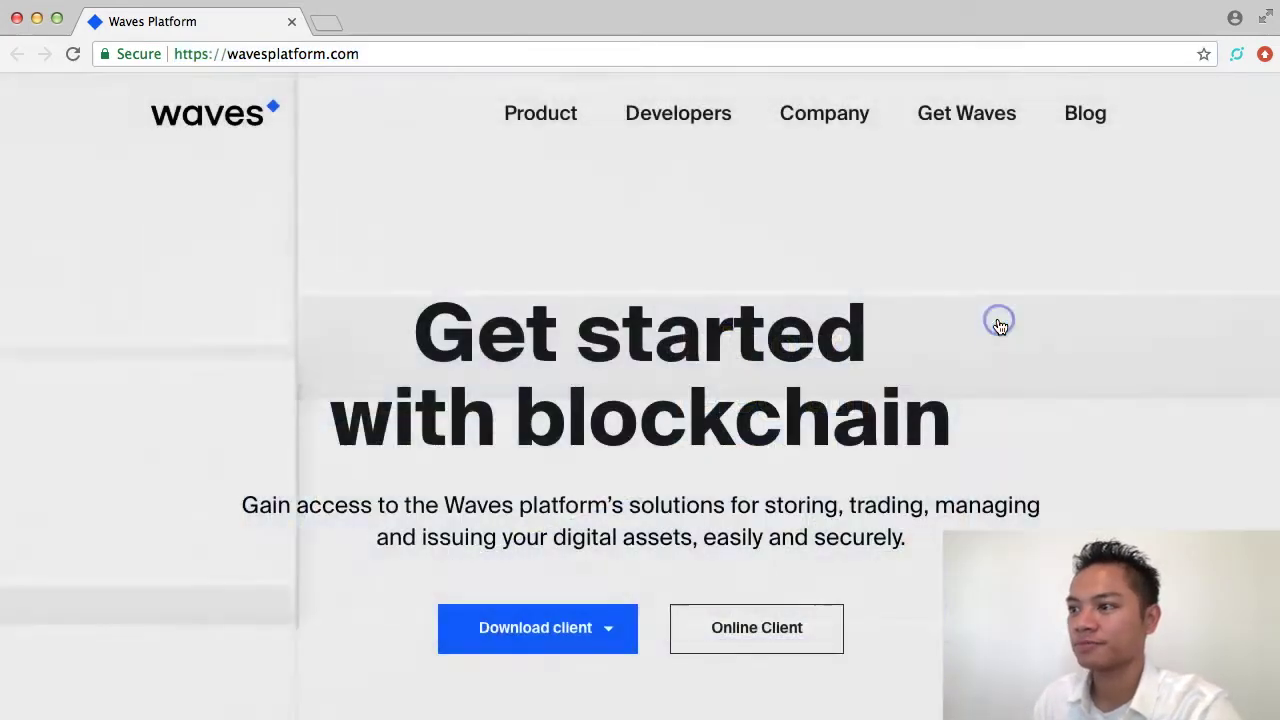
pyautogui.click(1067, 455)
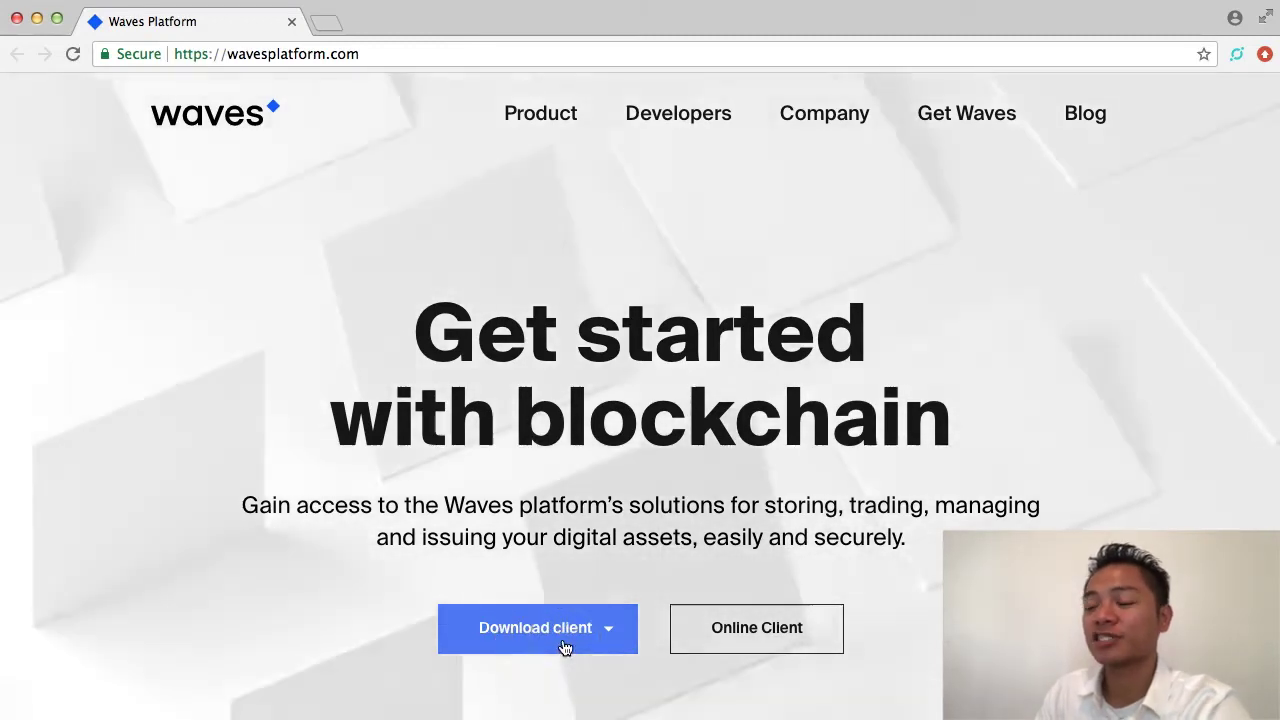
# Download the Mac OS installer WavesClient-1.0.0 .dmg (49.5 MB).
pyautogui.click(574, 638)
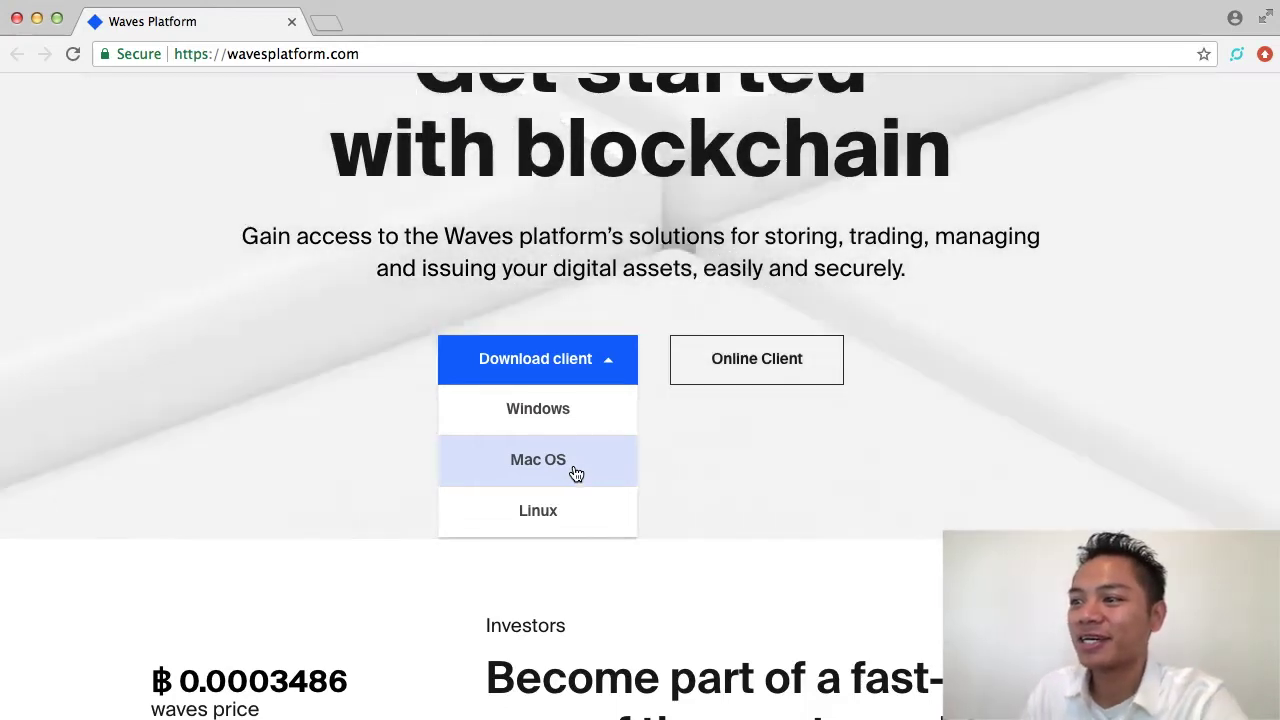
pyautogui.click(576, 470)
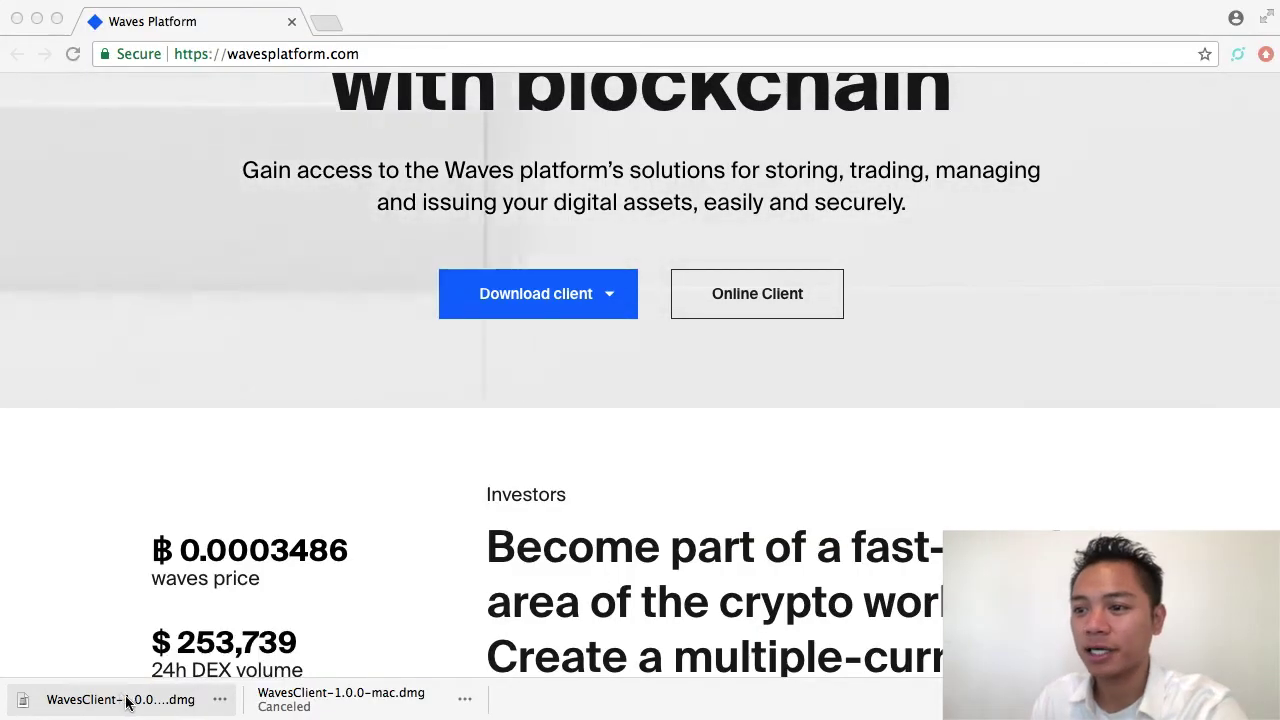
# Open the downloaded disk image and copy Waves Client into the Applications folder.
pyautogui.click(125, 705)
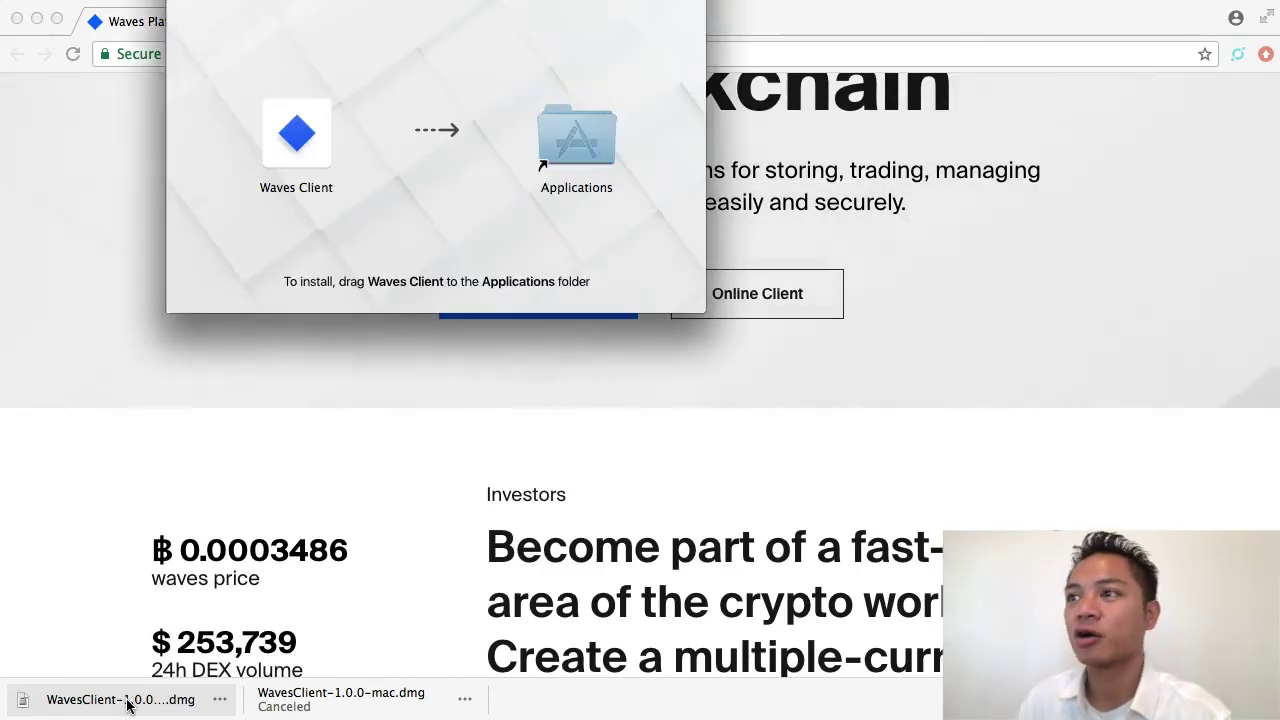
pyautogui.moveTo(447, 0); pyautogui.dragTo(623, 146)
pyautogui.click(471, 377)
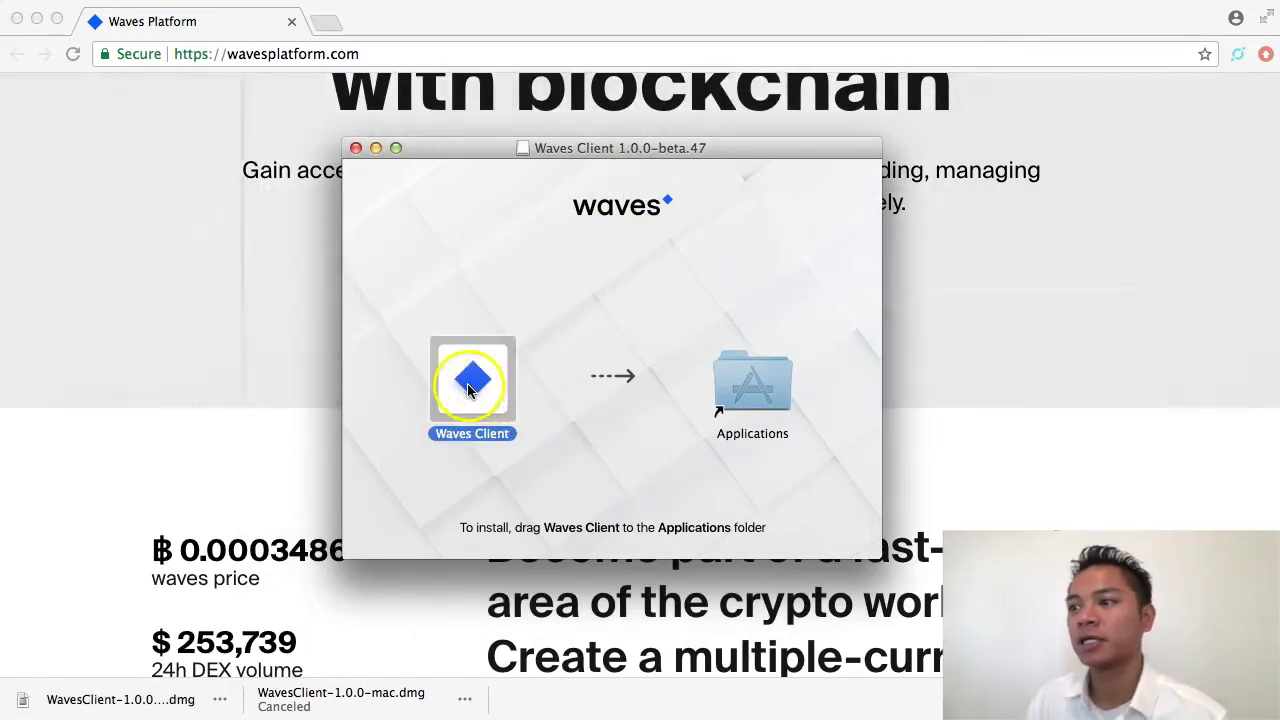
pyautogui.moveTo(471, 375); pyautogui.dragTo(752, 395)
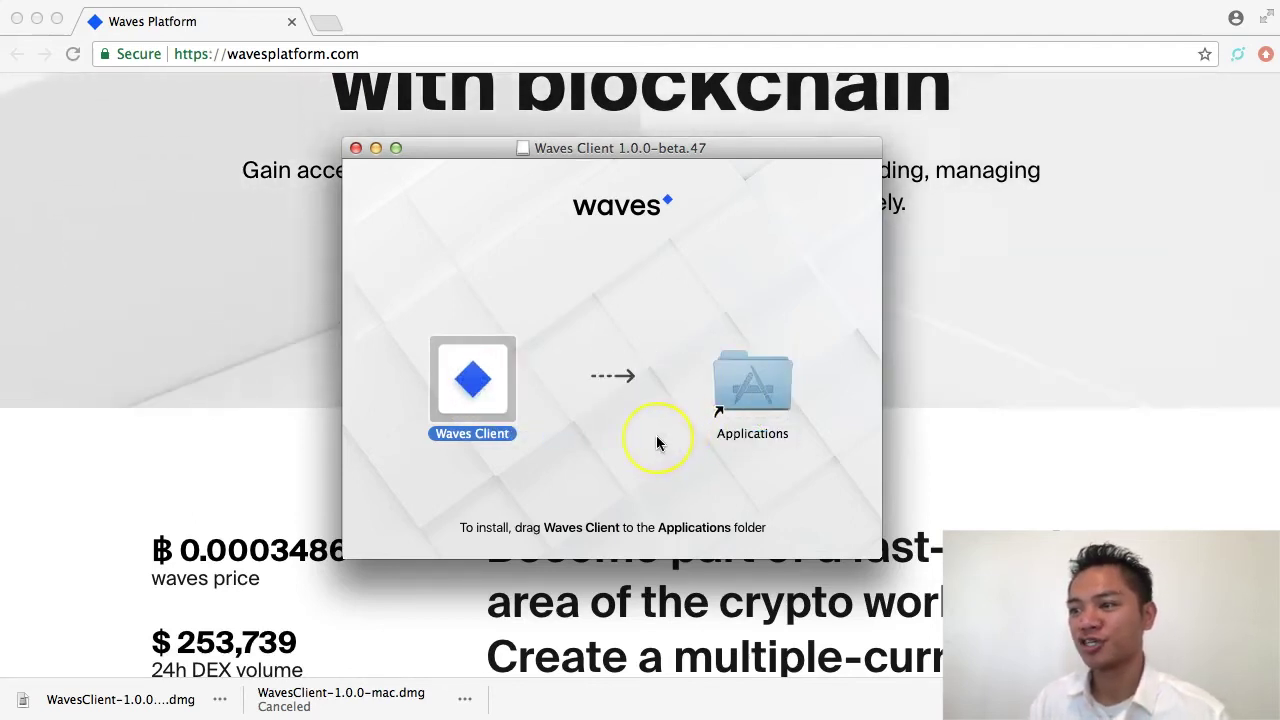
# Try launching Waves Client and dismiss the unidentified developer warning.
pyautogui.doubleClick(472, 385)
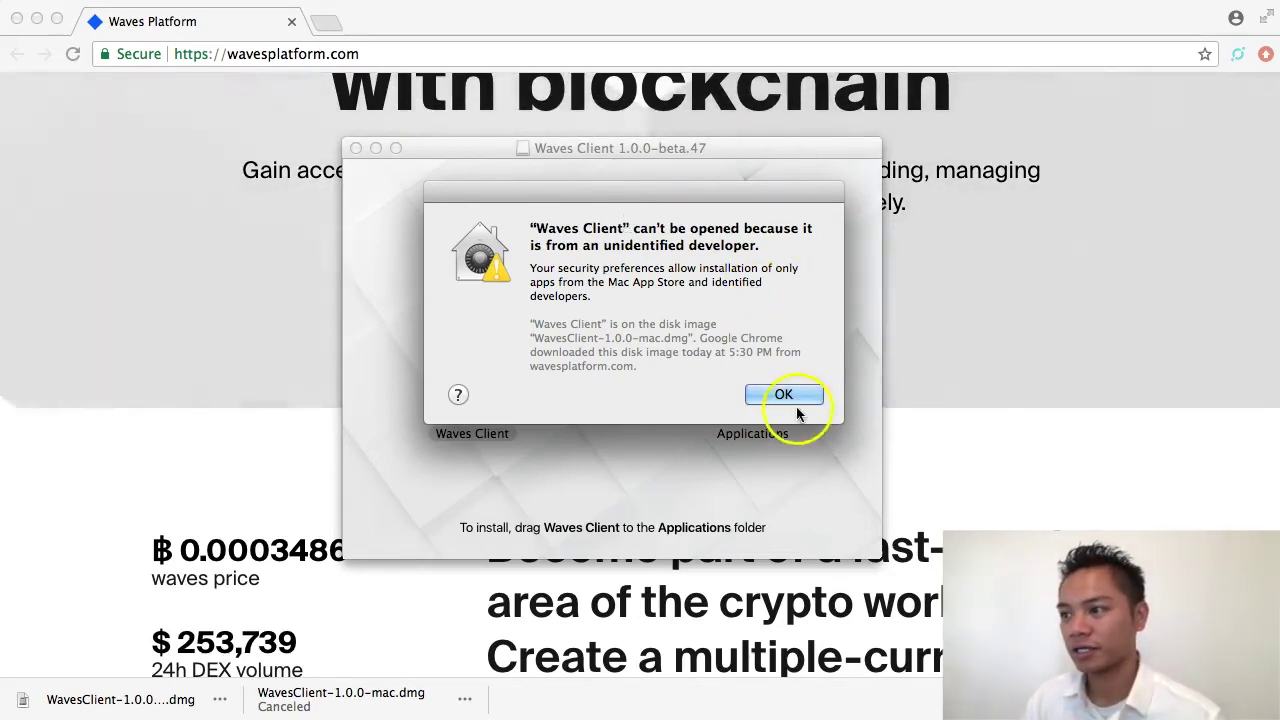
pyautogui.click(790, 396)
pyautogui.click(472, 380)
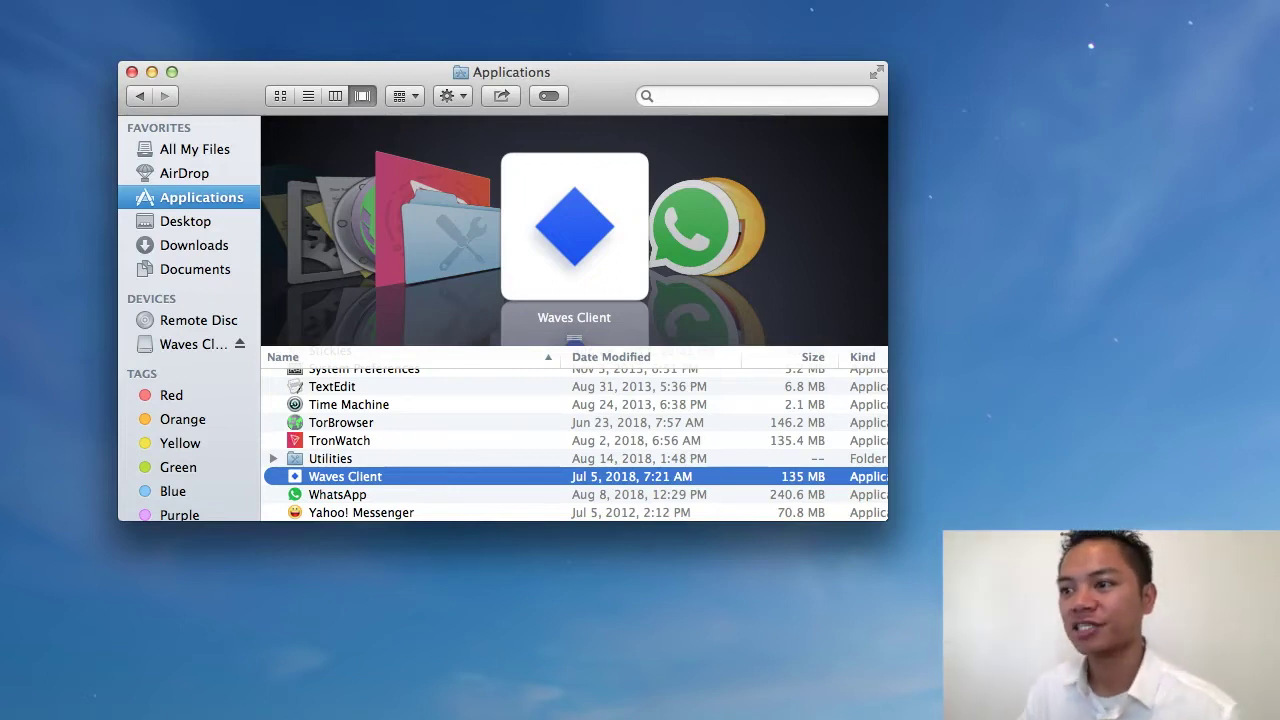
# Open Waves Client from Applications via its context menu to bypass the security block.
pyautogui.rightClick(521, 478)
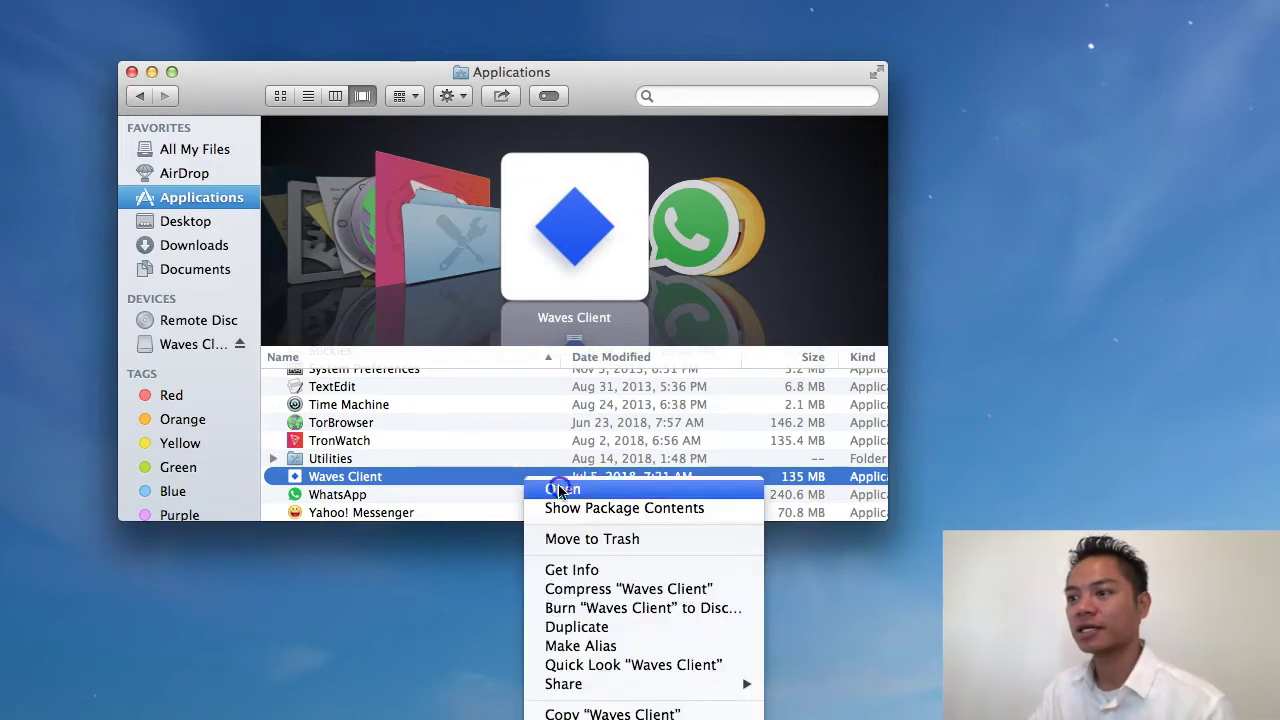
pyautogui.click(558, 487)
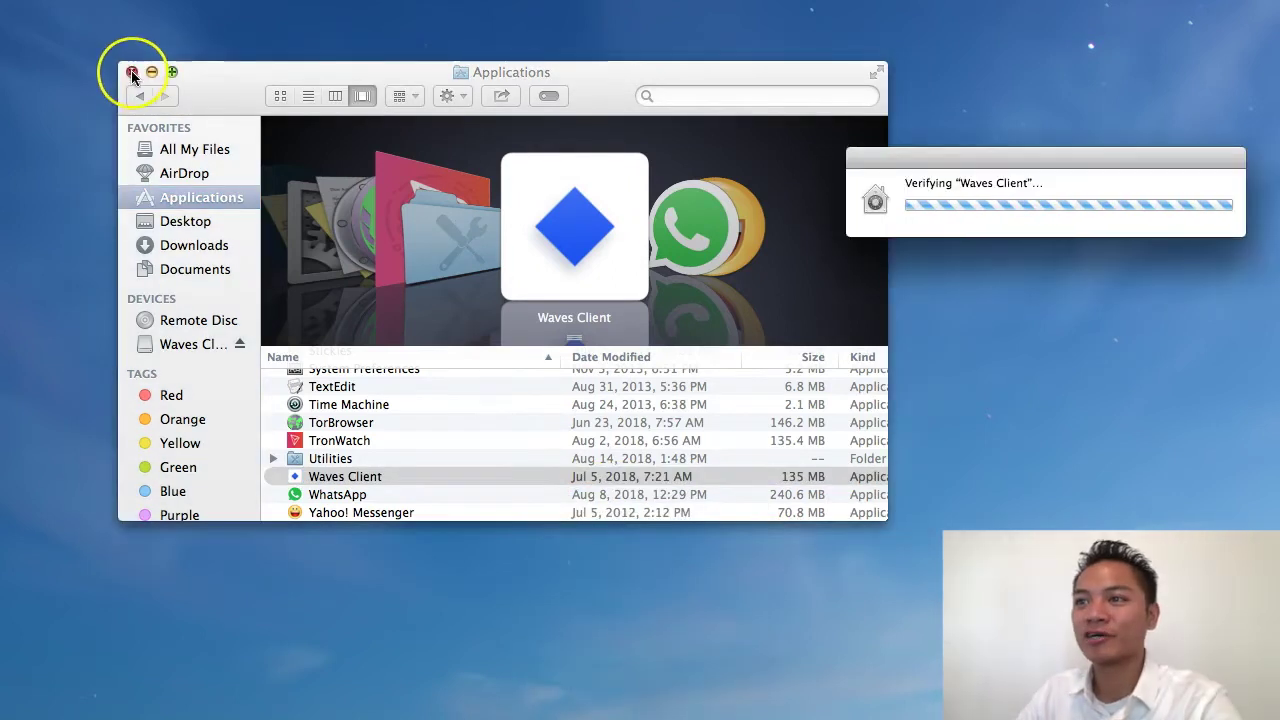
# Close Applications, approve opening the unidentified-developer app, and launch Waves Client from the disk image.
pyautogui.click(132, 73)
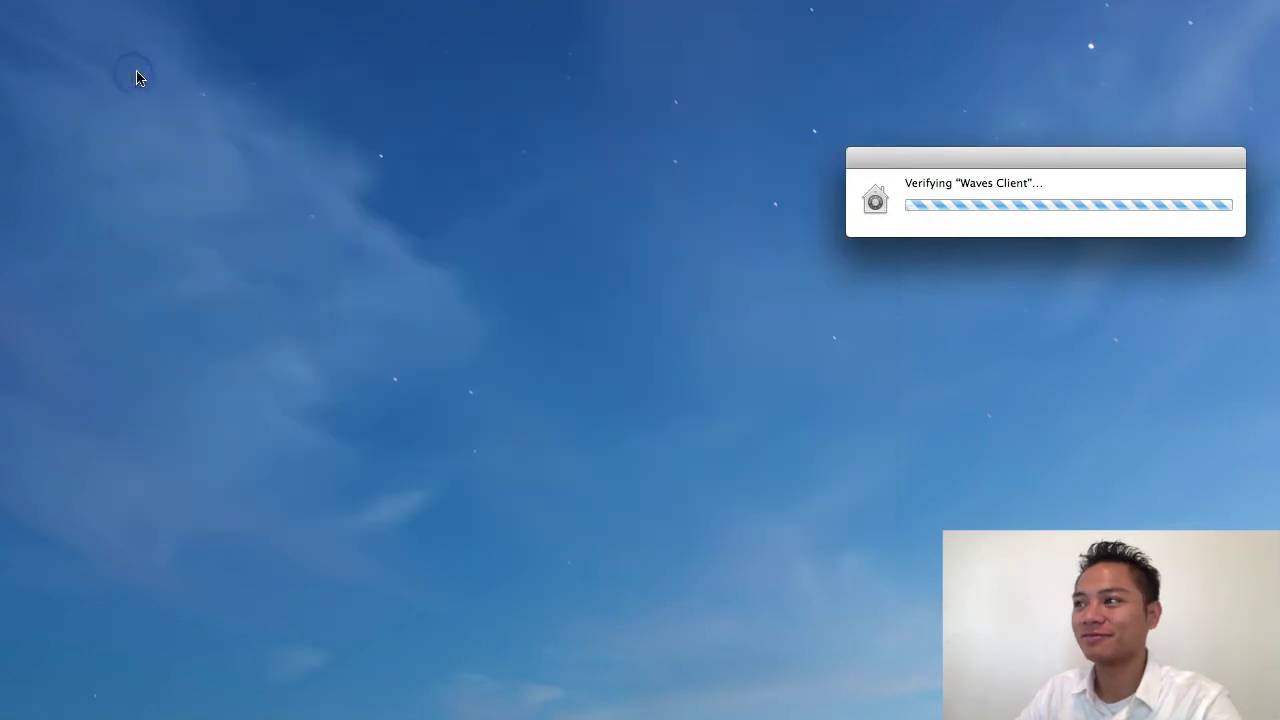
pyautogui.moveTo(1089, 163); pyautogui.dragTo(534, 170)
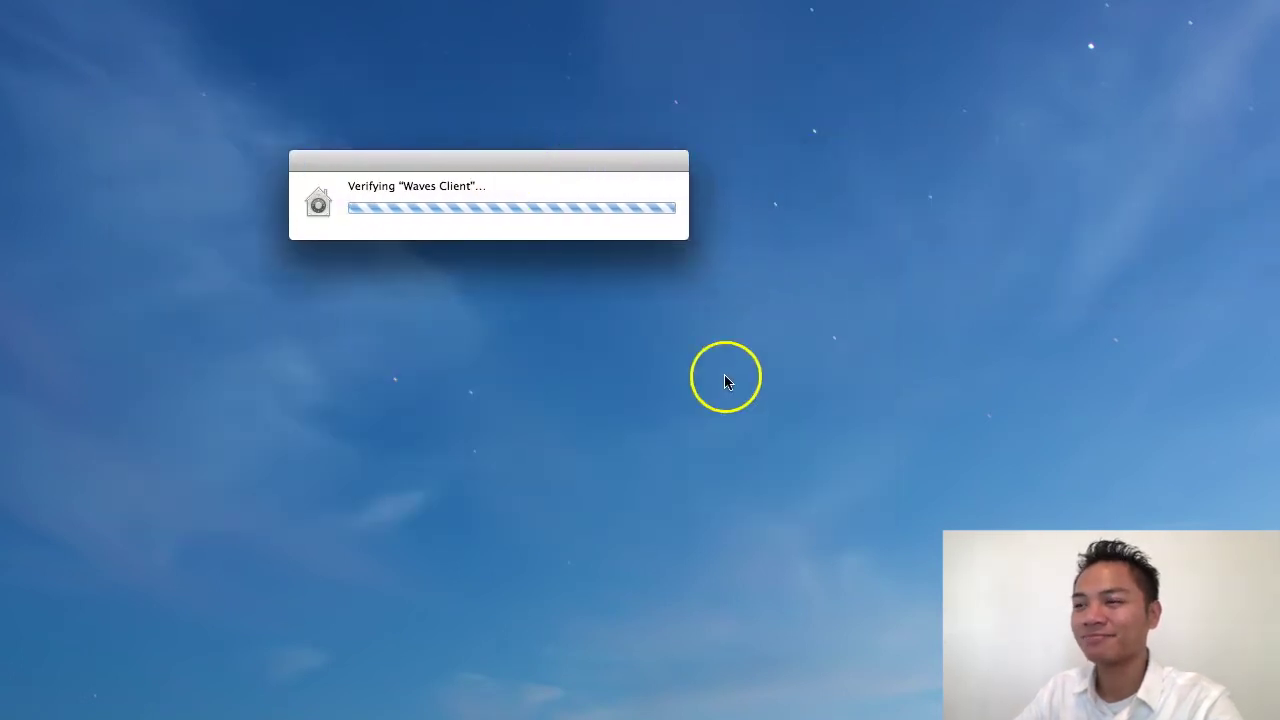
pyautogui.moveTo(411, 191); pyautogui.dragTo(475, 183)
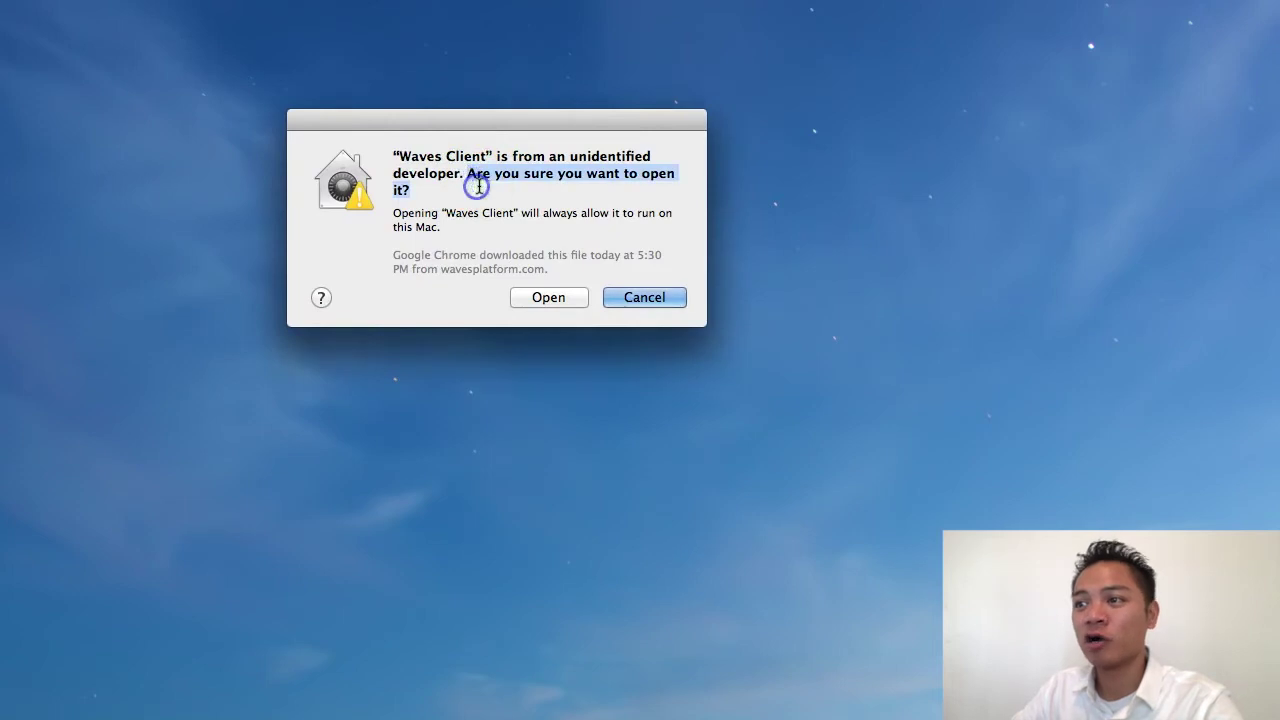
pyautogui.click(559, 298)
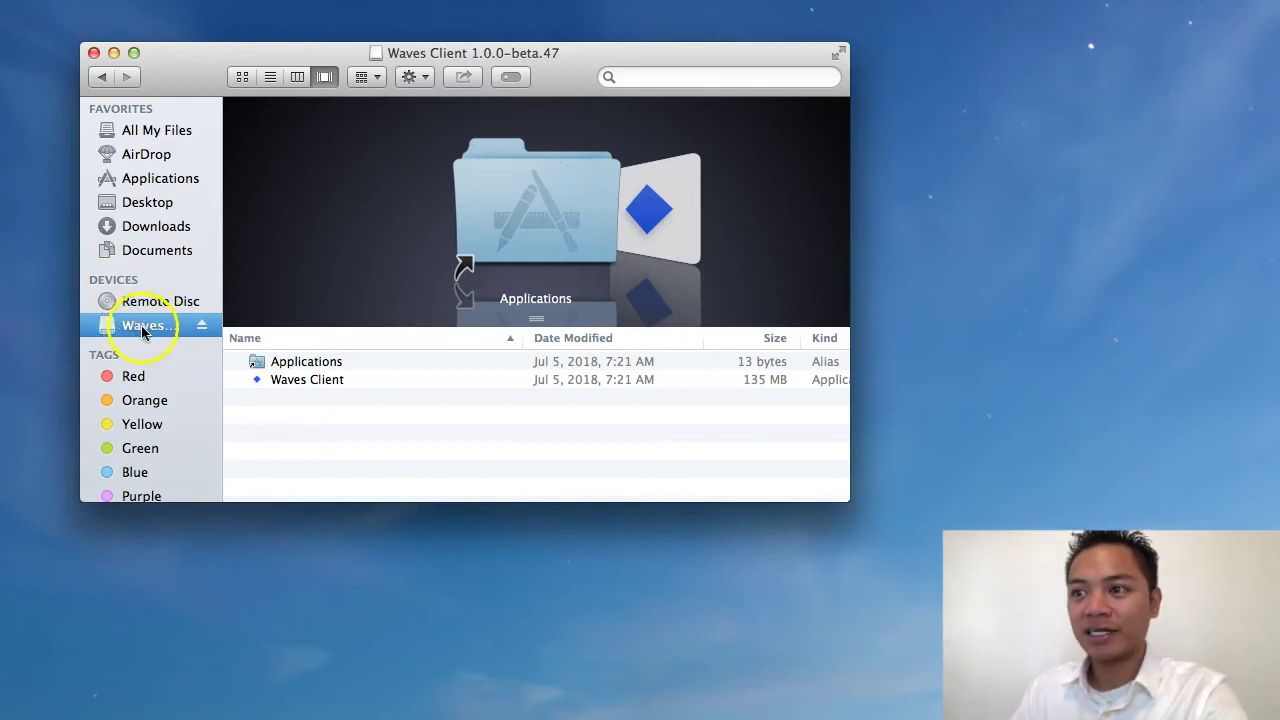
pyautogui.click(307, 384)
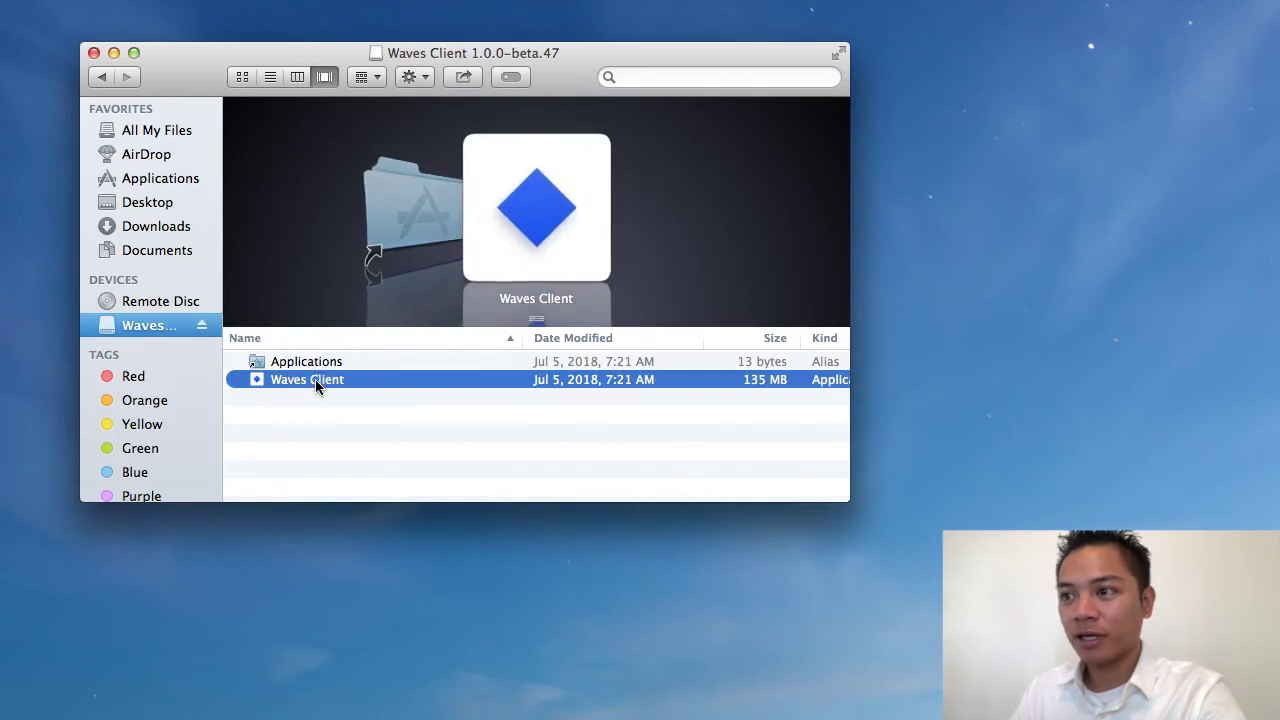
pyautogui.doubleClick(315, 379)
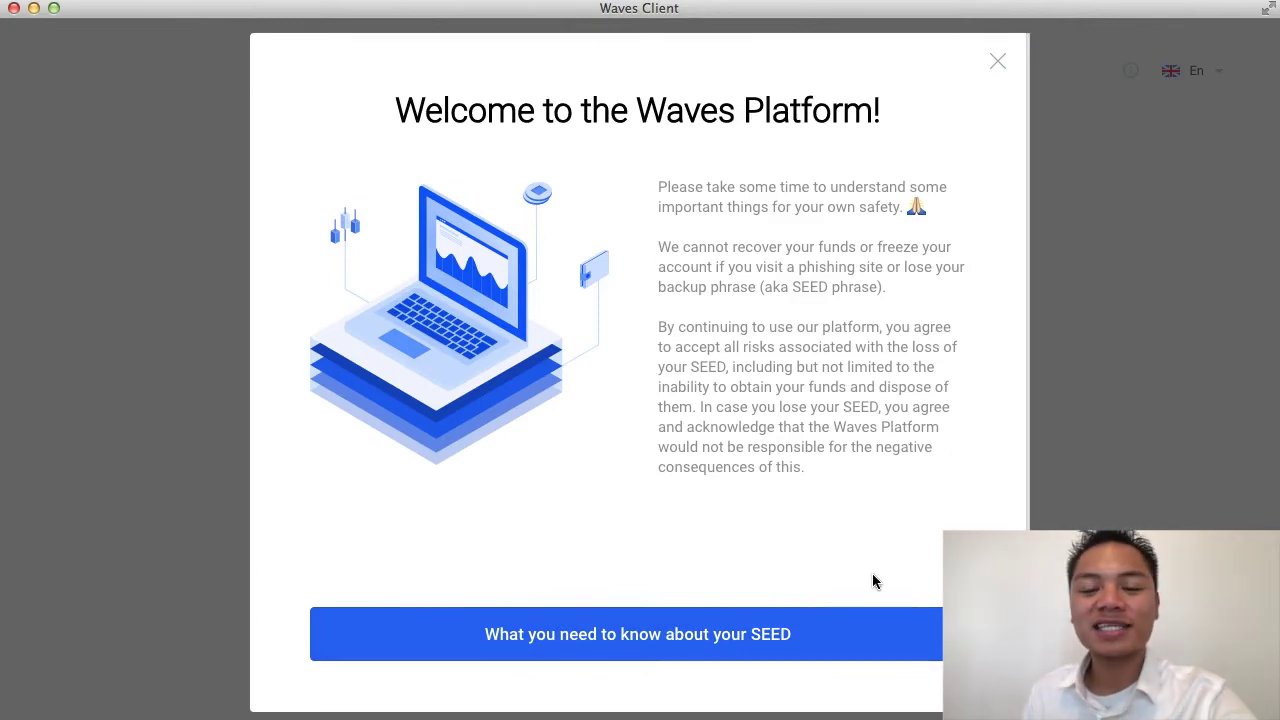
# Read the SEED notice and phishing protection tips, then accept them with I Understand.
pyautogui.scroll(-1, 872, 581)
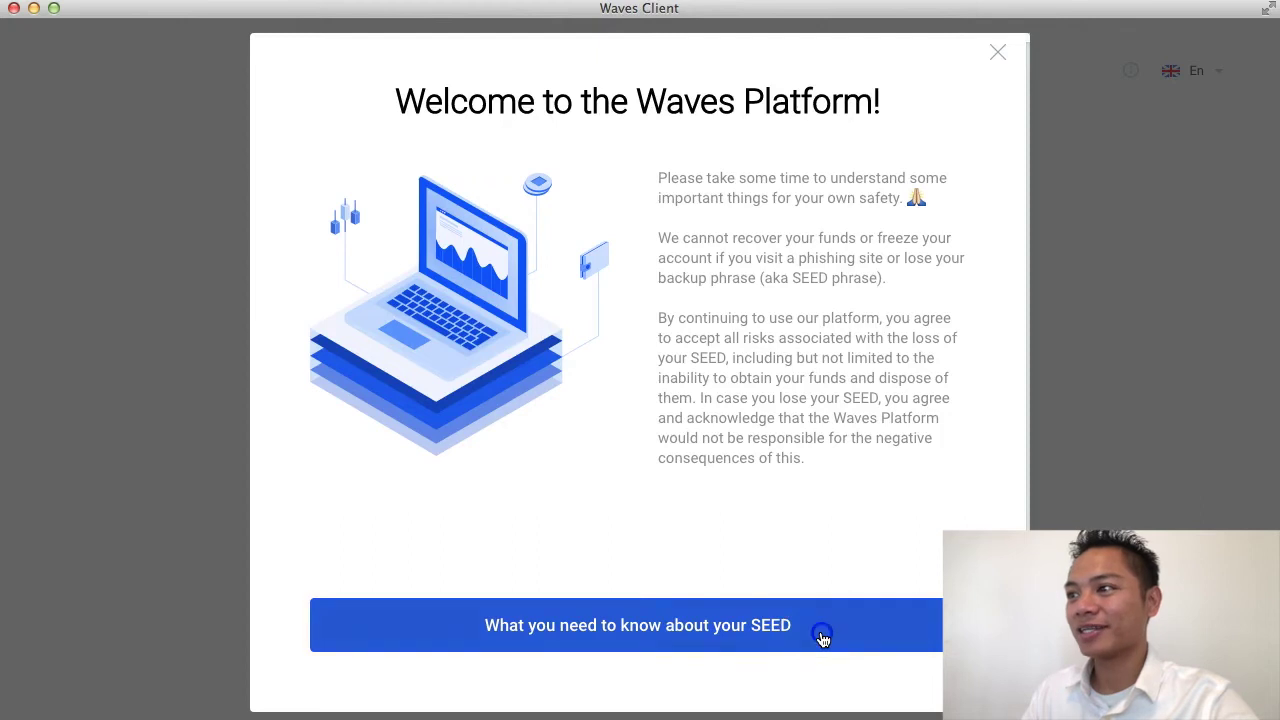
pyautogui.click(822, 639)
pyautogui.moveTo(367, 101); pyautogui.dragTo(911, 113)
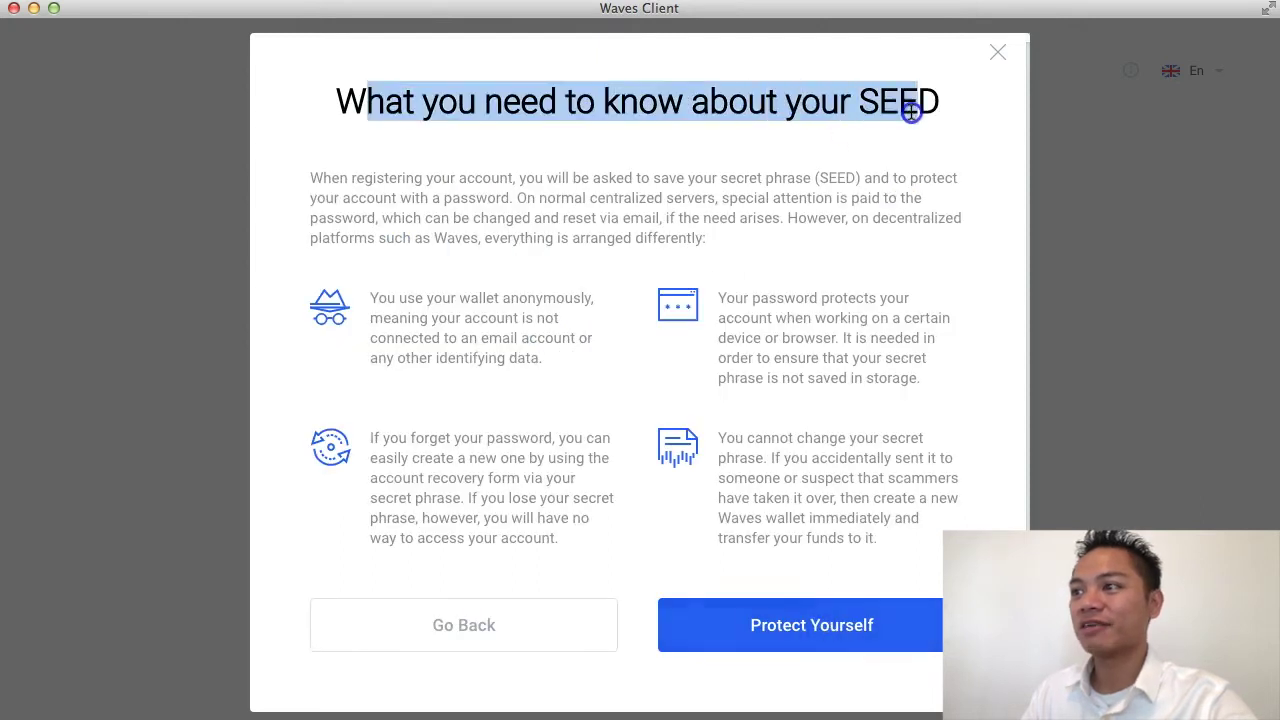
pyautogui.click(967, 115)
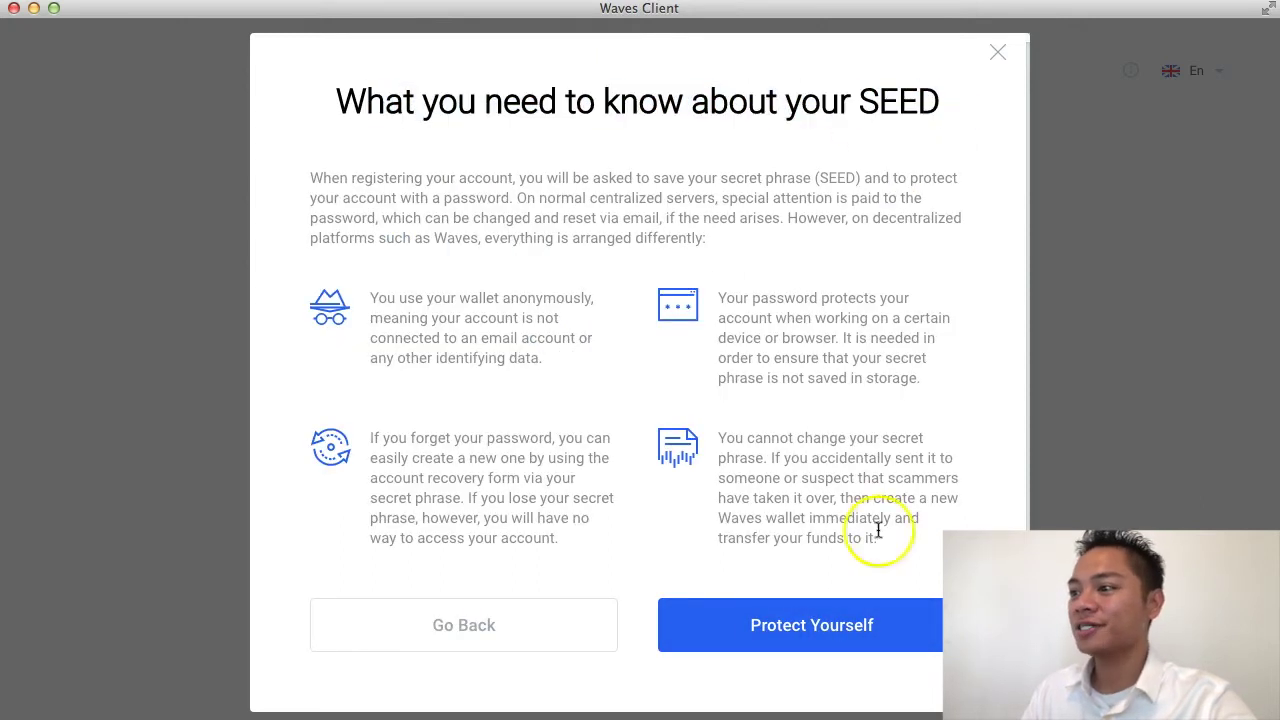
pyautogui.click(887, 645)
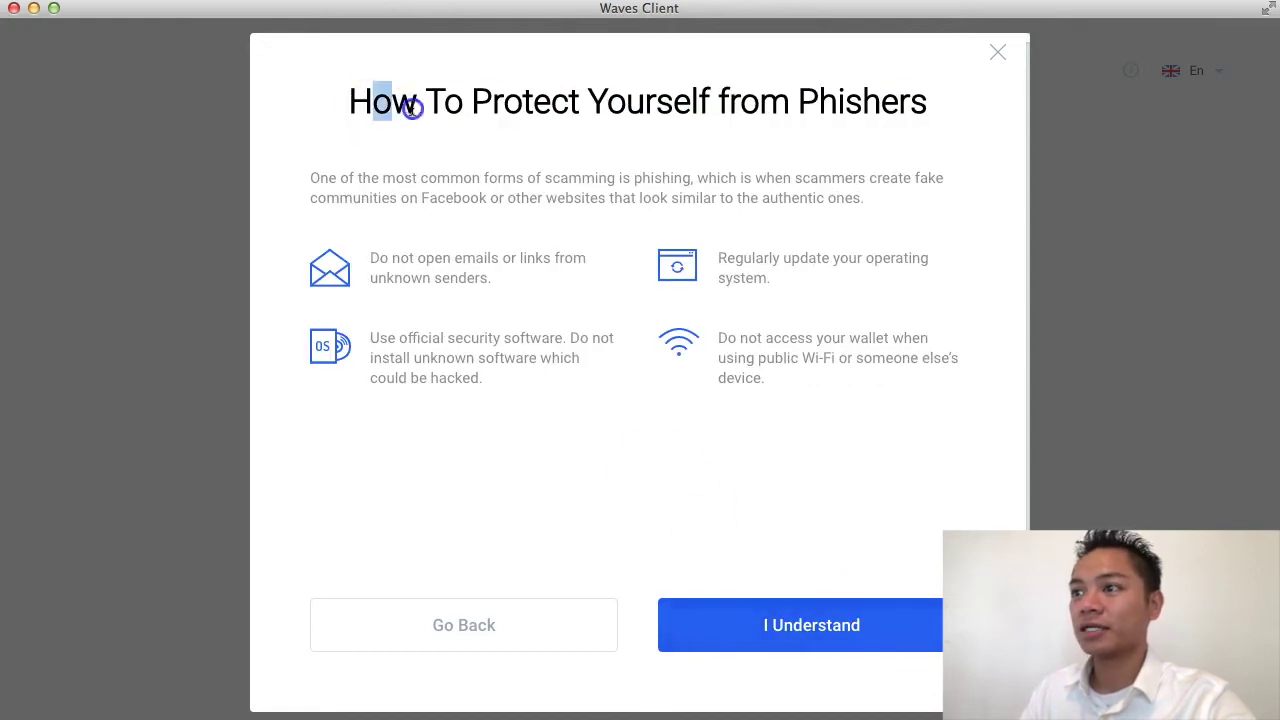
pyautogui.moveTo(411, 110); pyautogui.dragTo(887, 120)
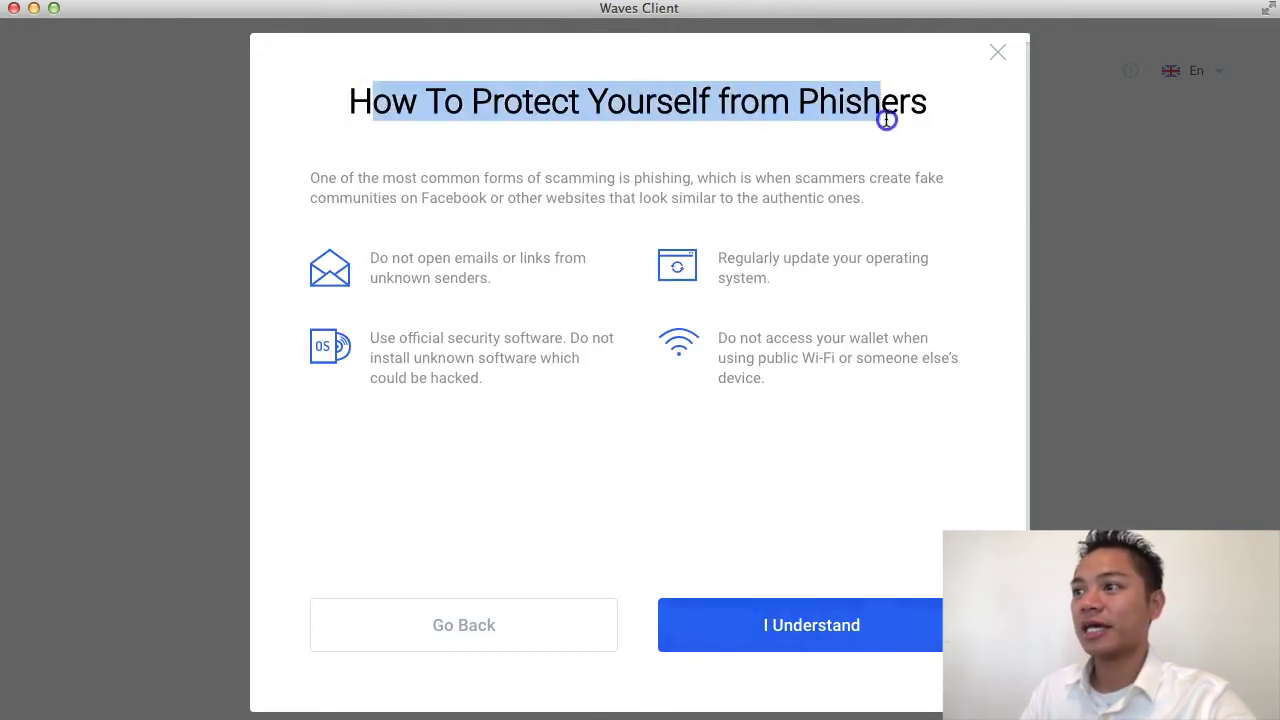
pyautogui.click(919, 638)
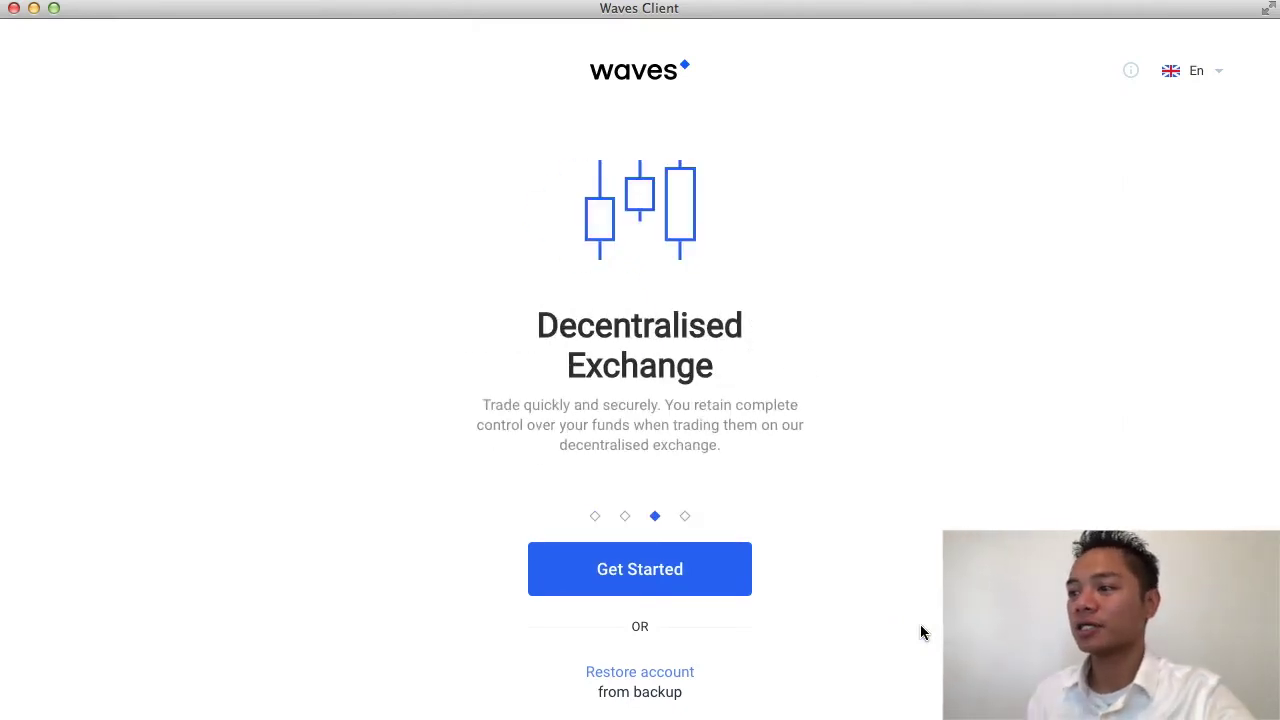
# Start a new account, select its address, then pick the second and finally the third avatar.
pyautogui.click(685, 580)
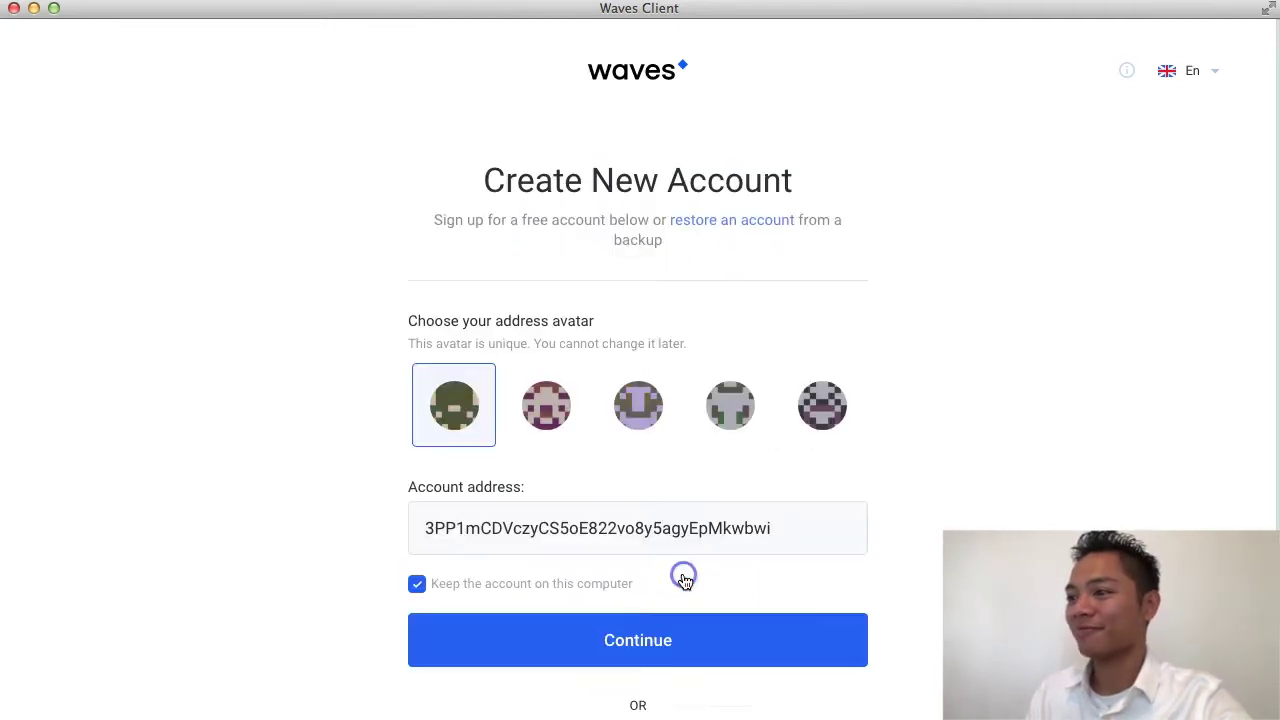
pyautogui.scroll(-2, 629, 556)
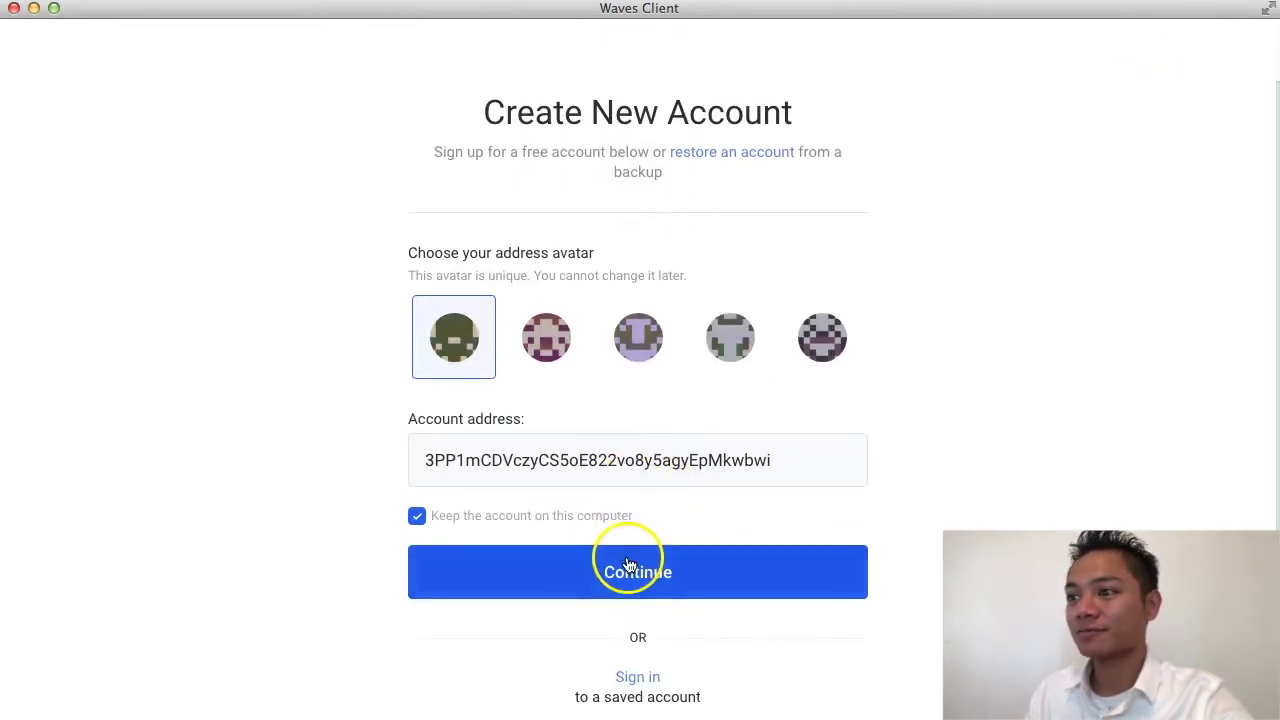
pyautogui.doubleClick(580, 460)
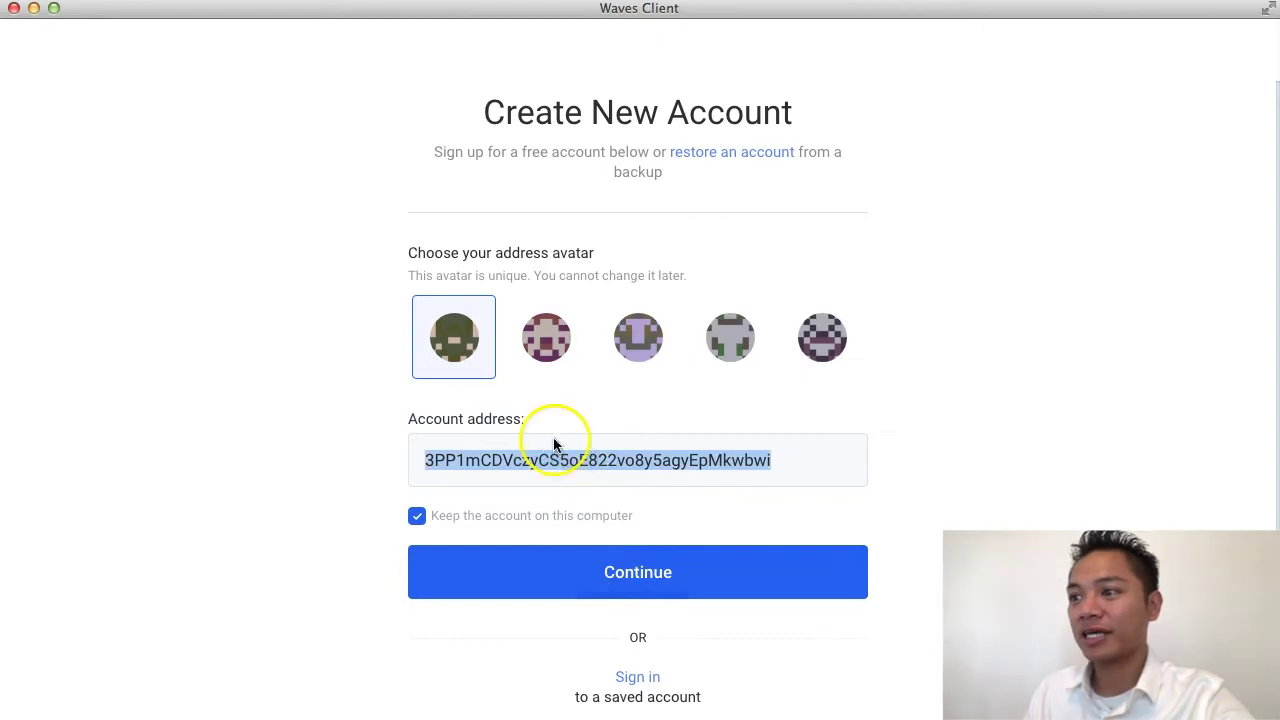
pyautogui.click(553, 358)
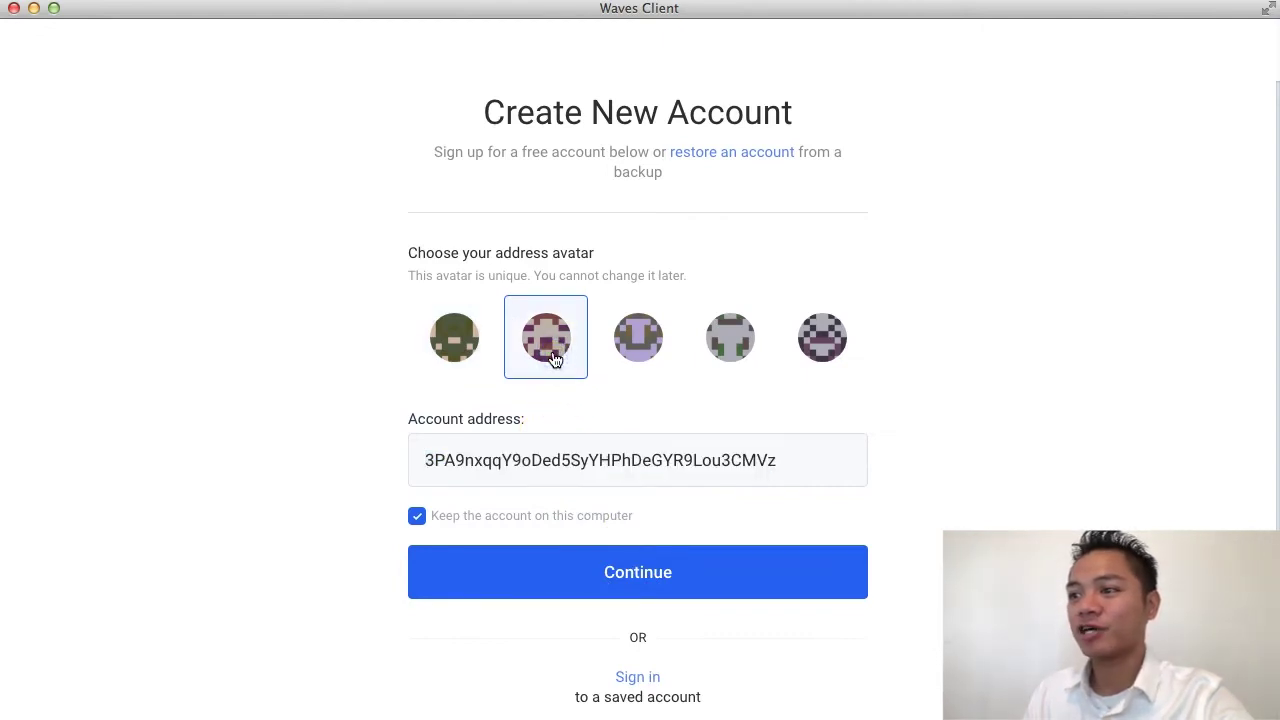
pyautogui.click(638, 345)
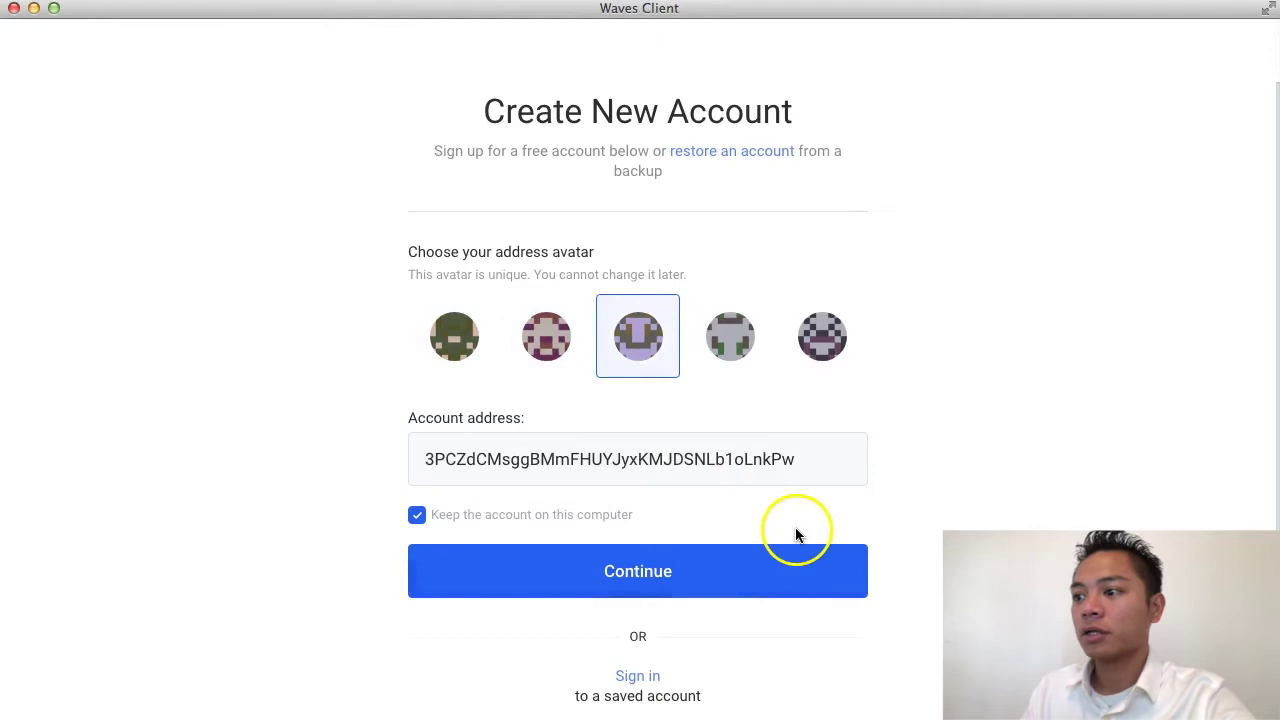
pyautogui.click(796, 579)
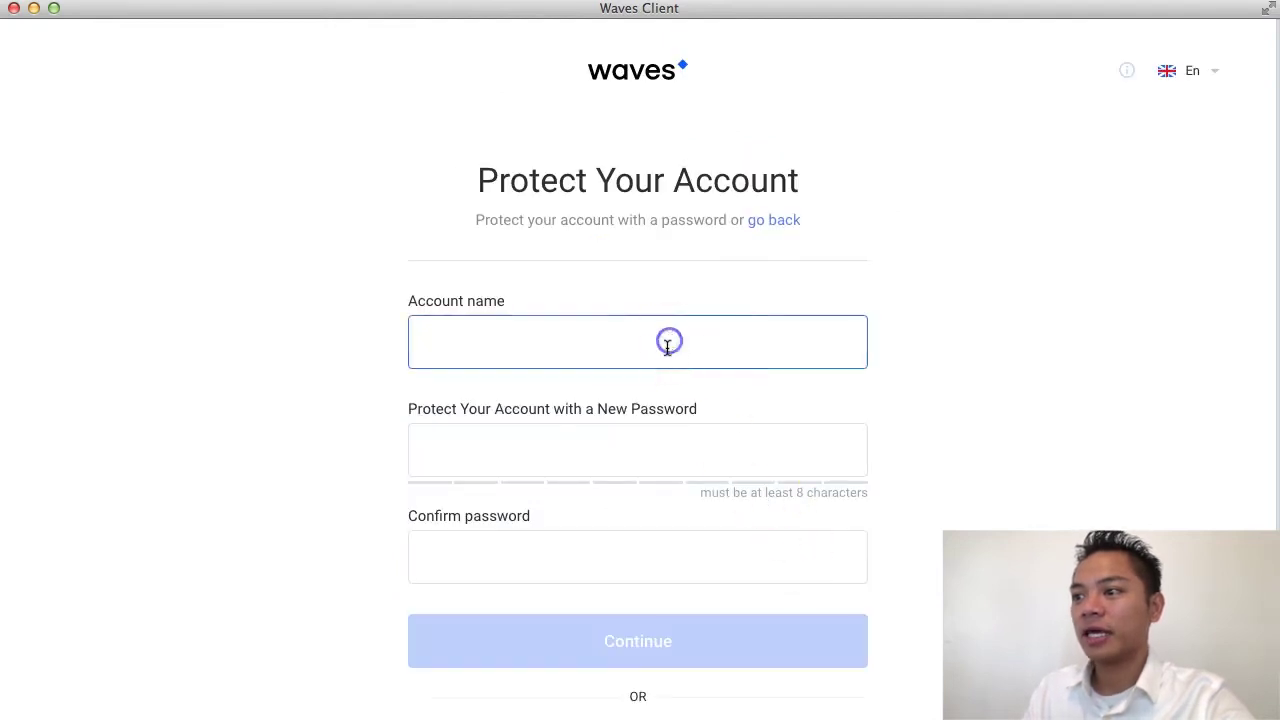
pyautogui.scroll(-1, 667, 345)
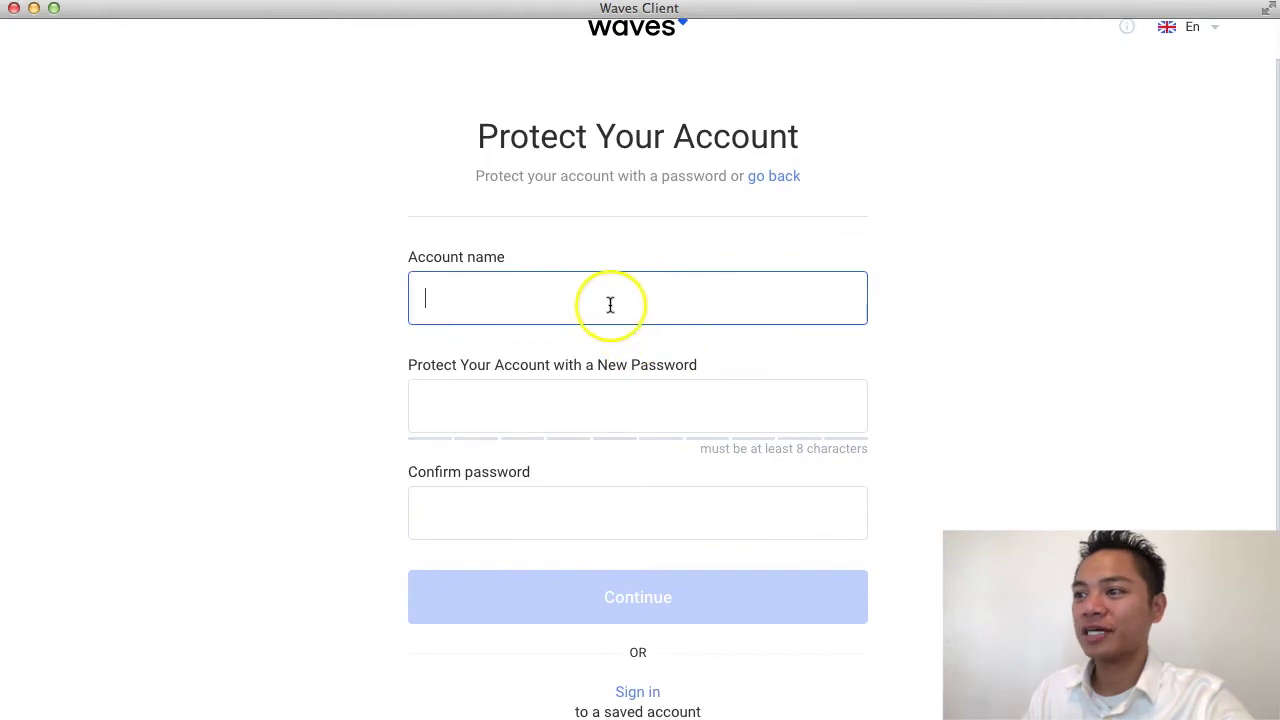
pyautogui.scroll(1, 640, 360)
pyautogui.click(679, 407)
pyautogui.click(951, 458)
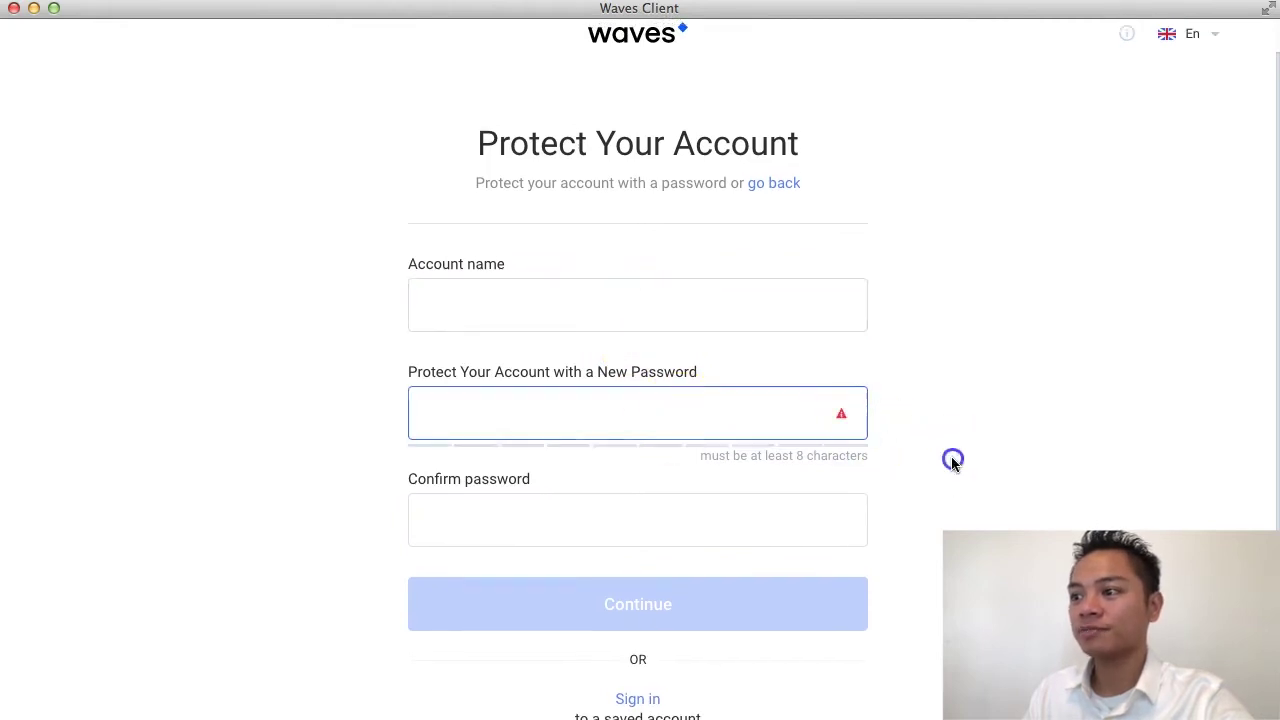
pyautogui.scroll(-1, 951, 458)
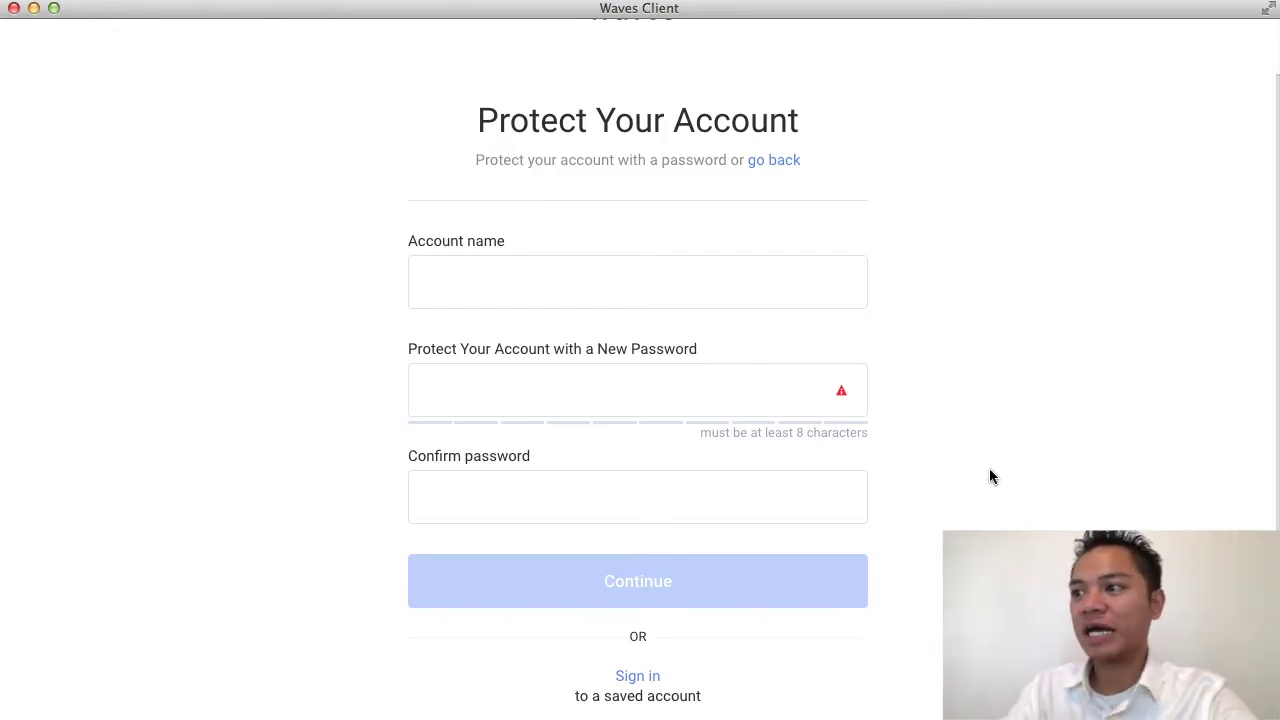
# Enter an account name, type the same password in both password fields, and submit.
pyautogui.click(654, 391)
pyautogui.click(654, 486)
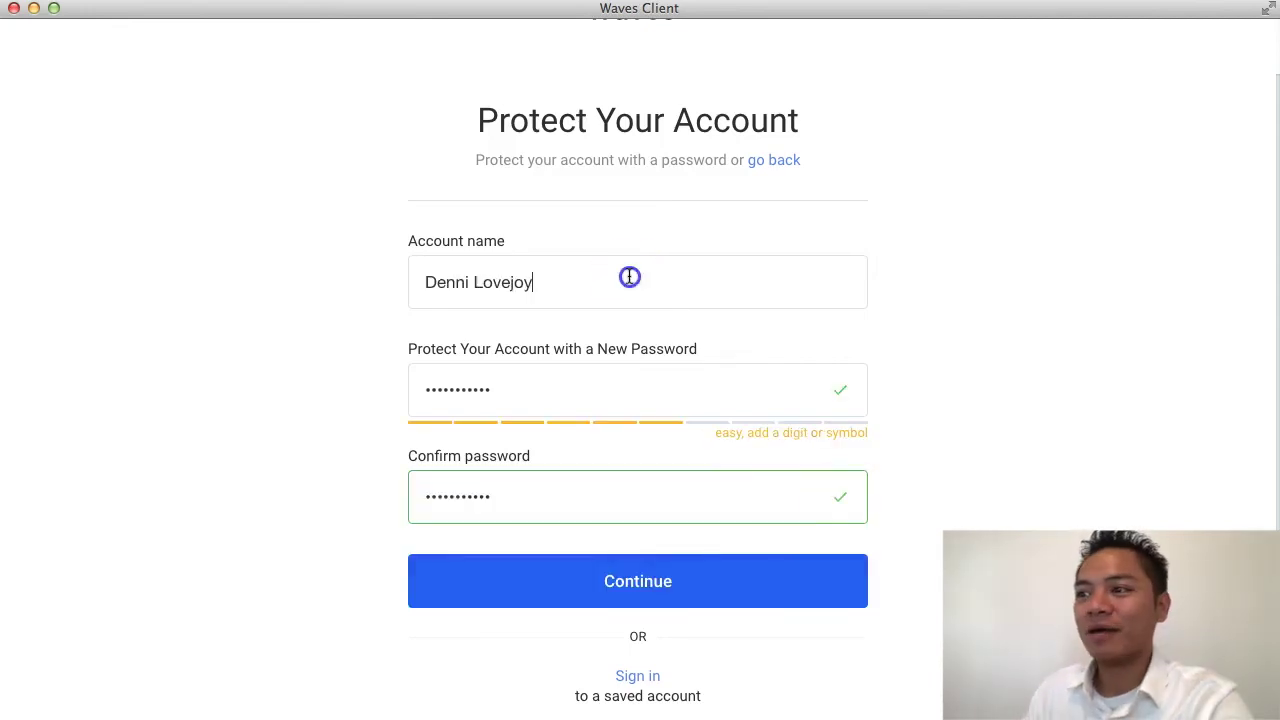
pyautogui.click(629, 277)
pyautogui.click(626, 391)
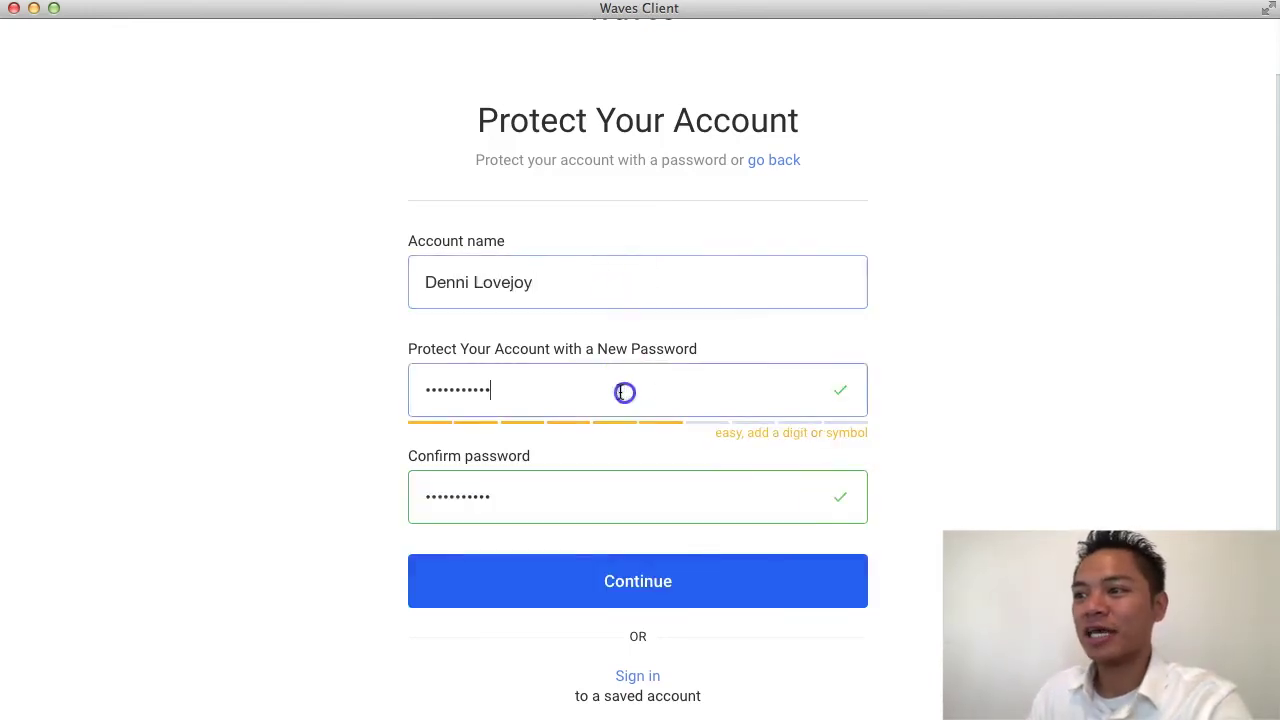
pyautogui.click(562, 498)
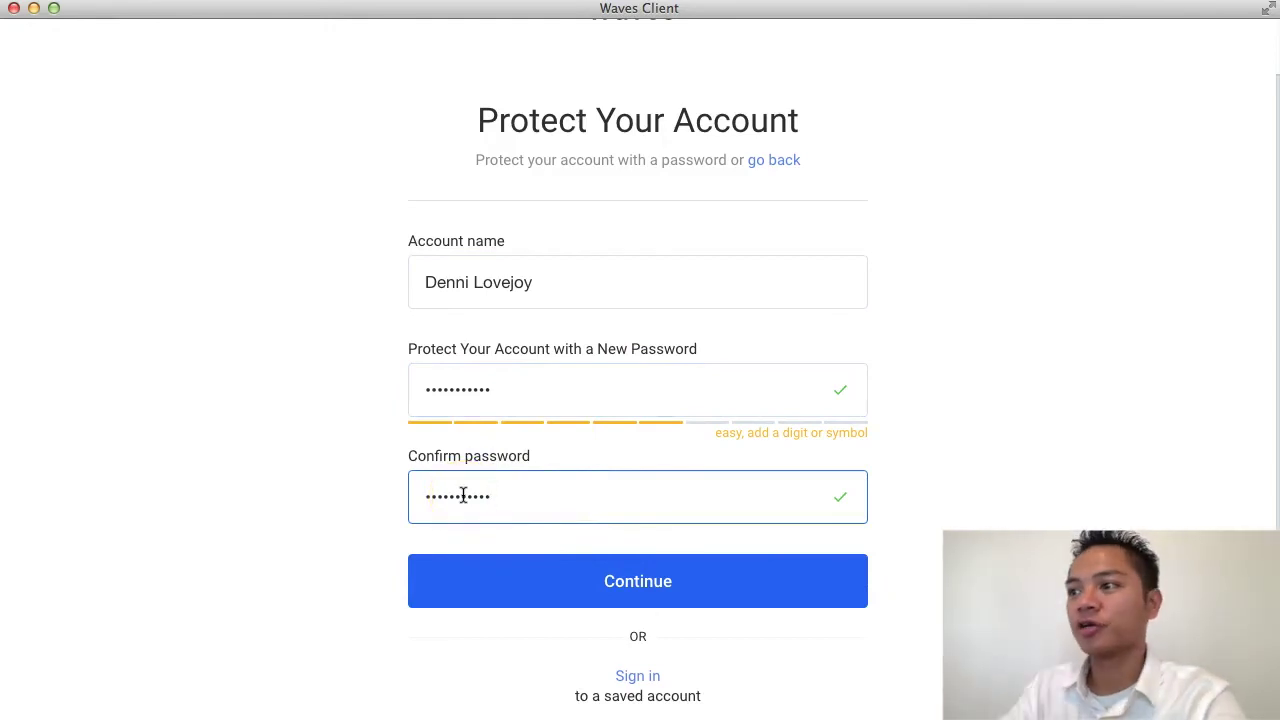
pyautogui.click(640, 563)
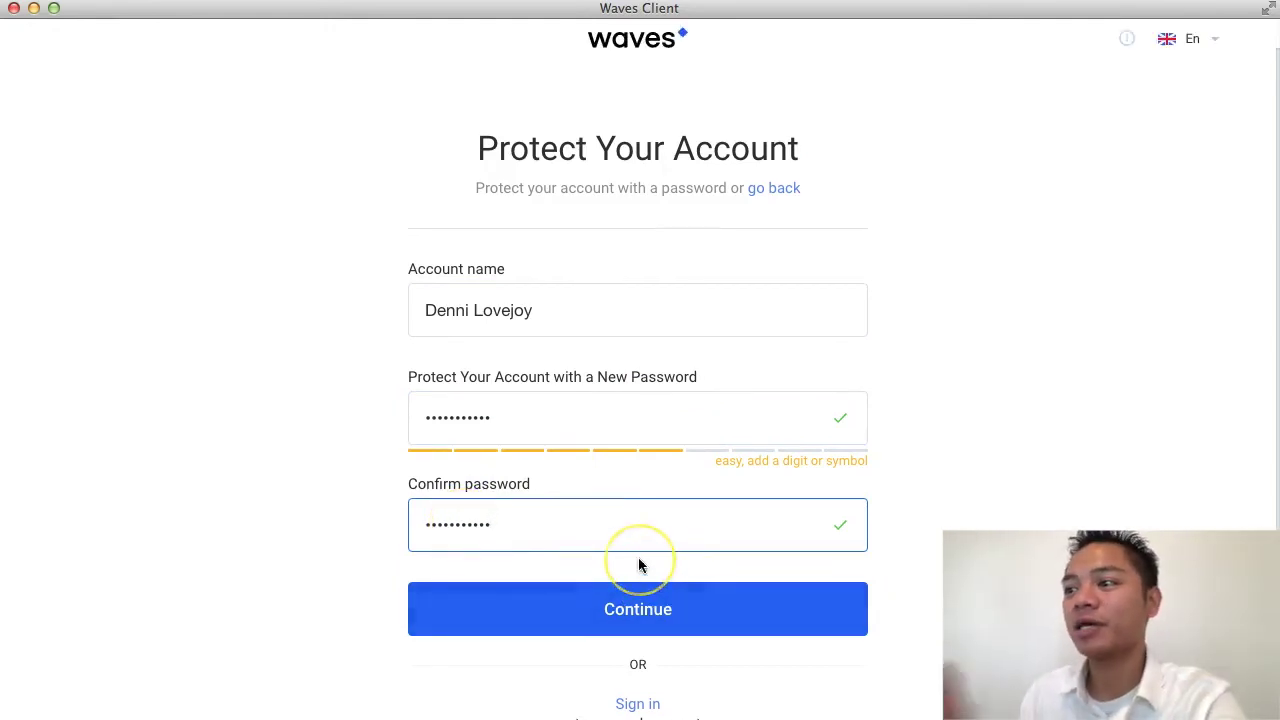
pyautogui.click(676, 608)
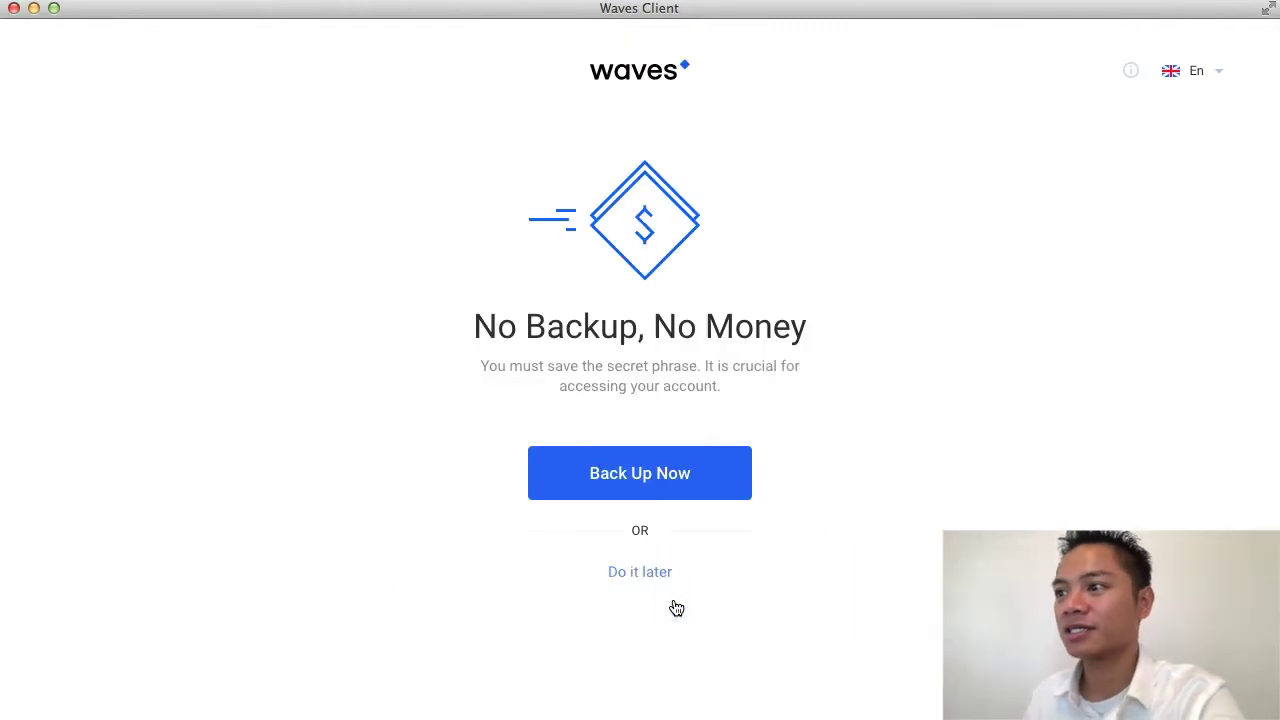
# Choose 'Do it later' on the 'No Backup, No Money' screen to skip the backup.
pyautogui.click(652, 527)
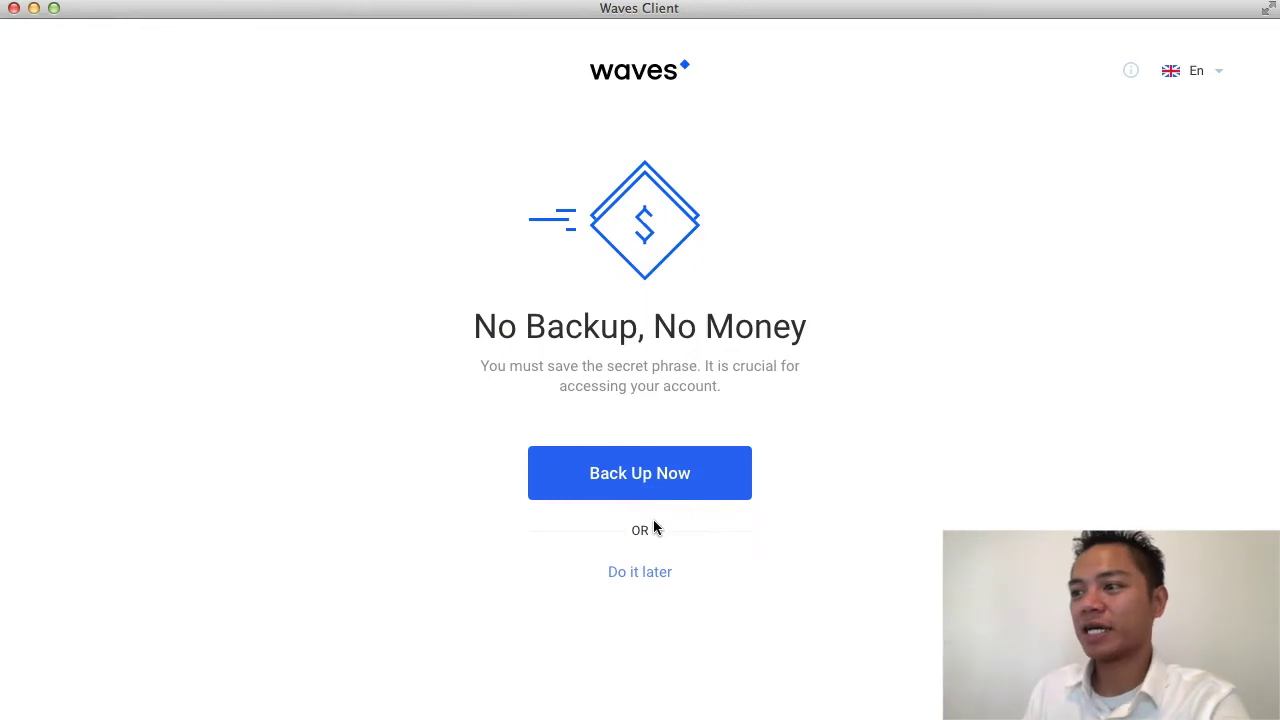
pyautogui.click(660, 527)
pyautogui.click(640, 572)
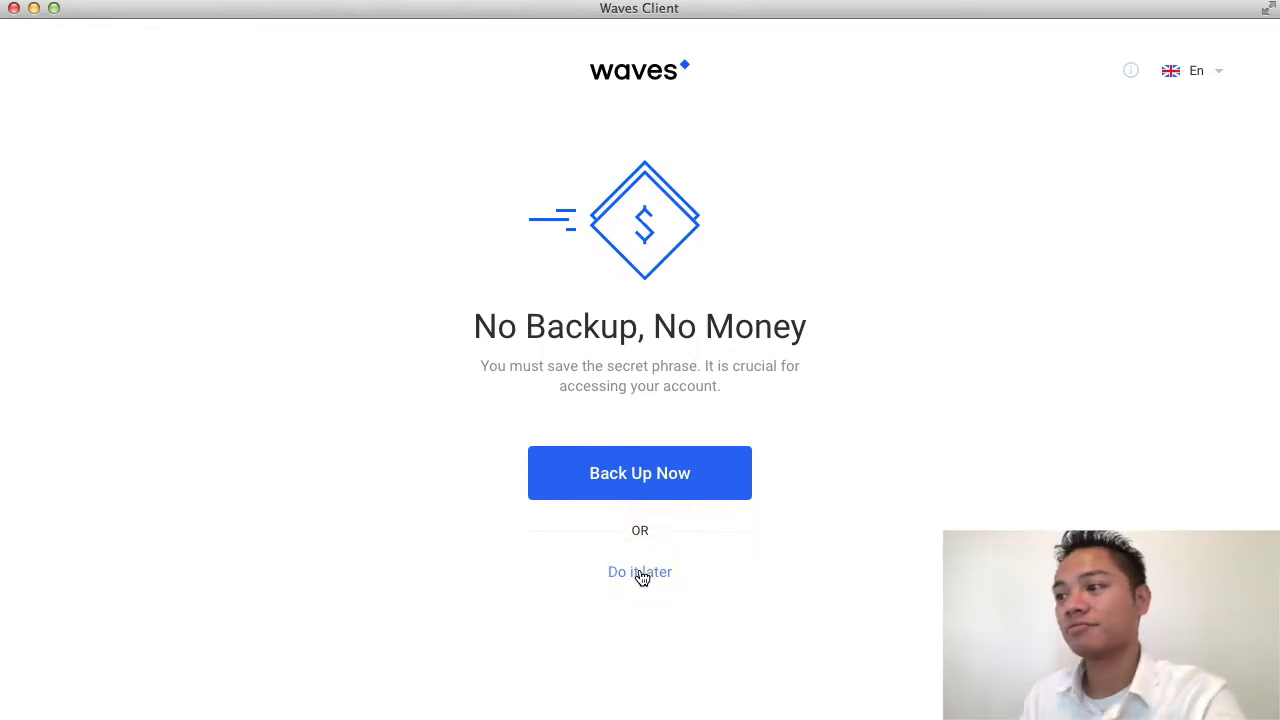
pyautogui.click(640, 580)
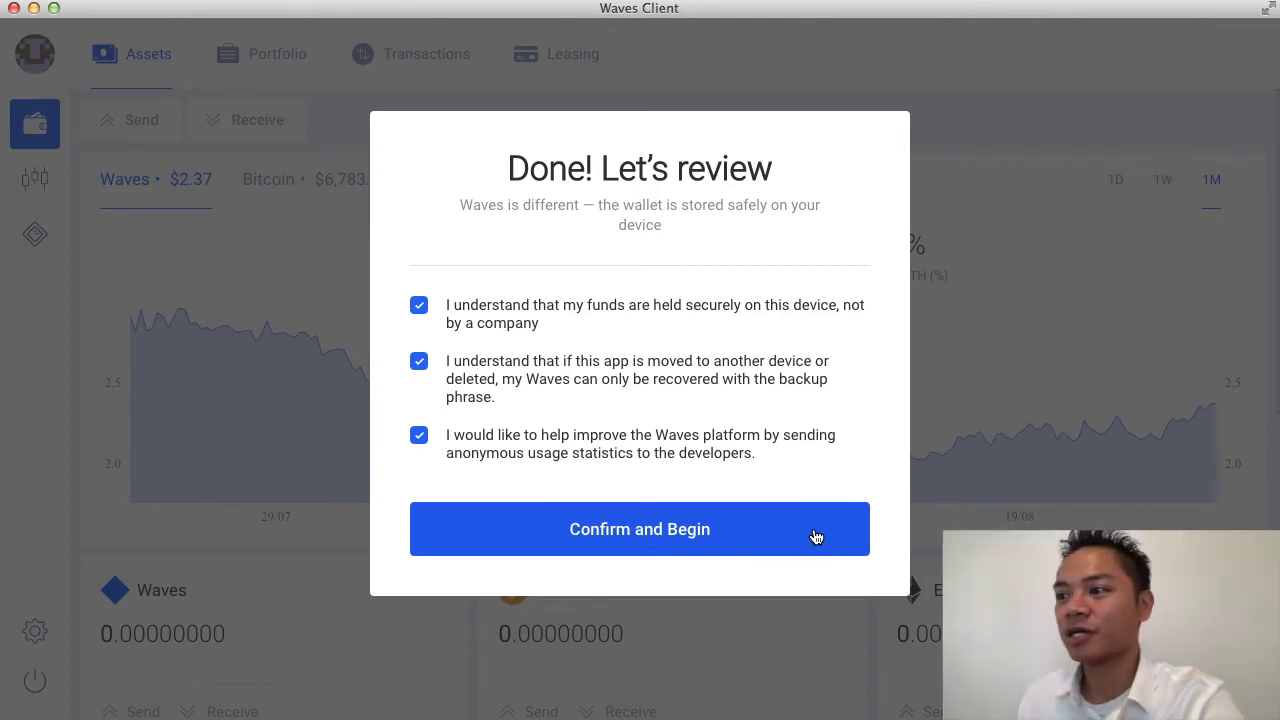
# Accept the review, check the Waves rate on 10/08, then view Bitcoin, Ethereum and Waves charts.
pyautogui.click(798, 540)
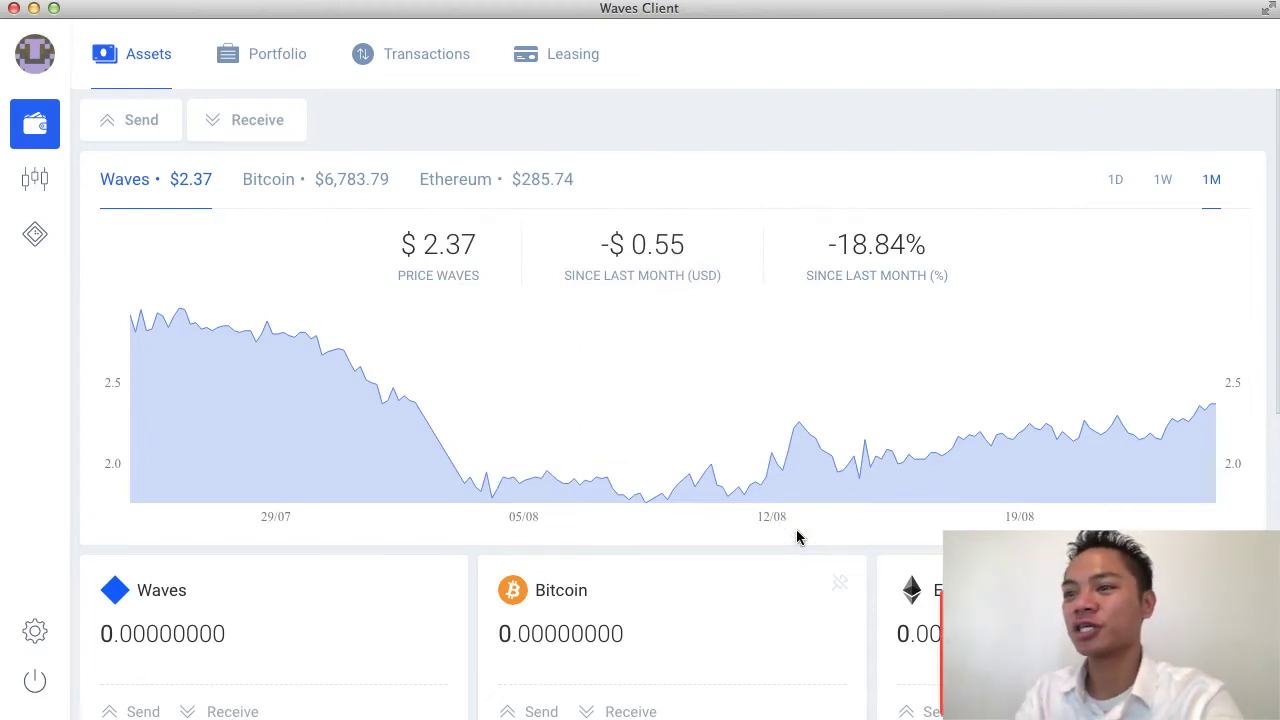
pyautogui.click(710, 494)
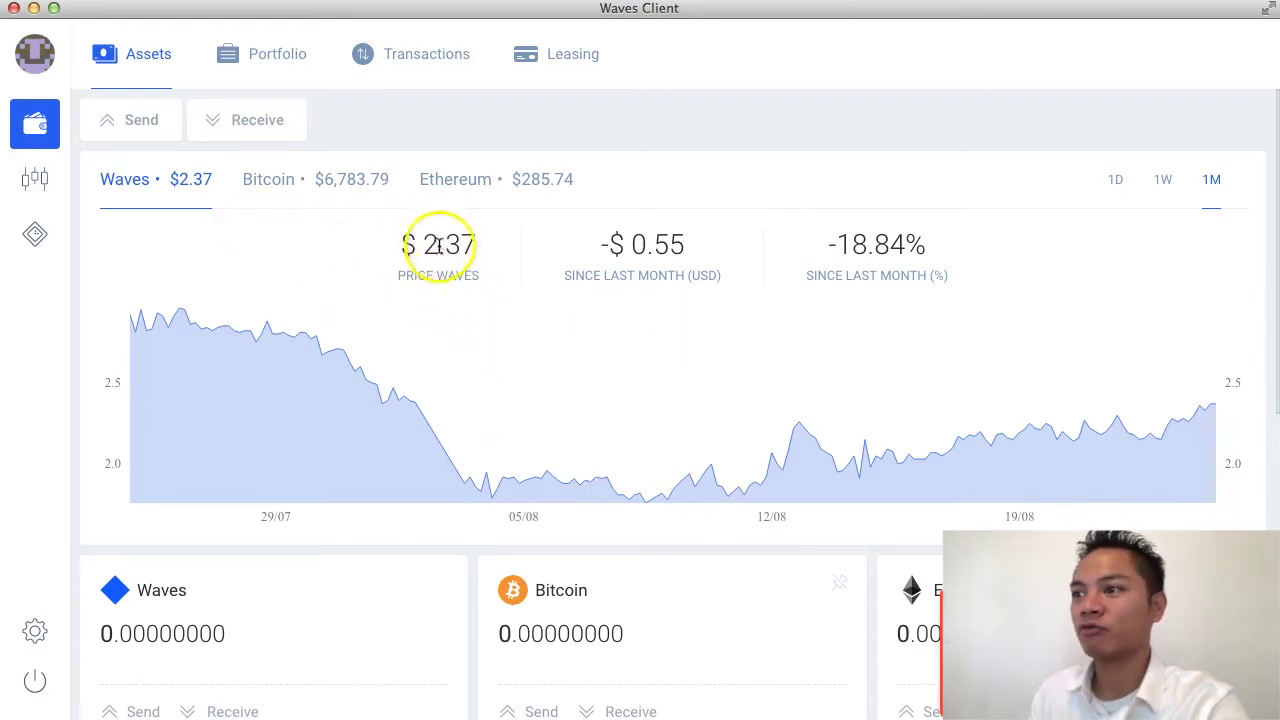
pyautogui.click(288, 179)
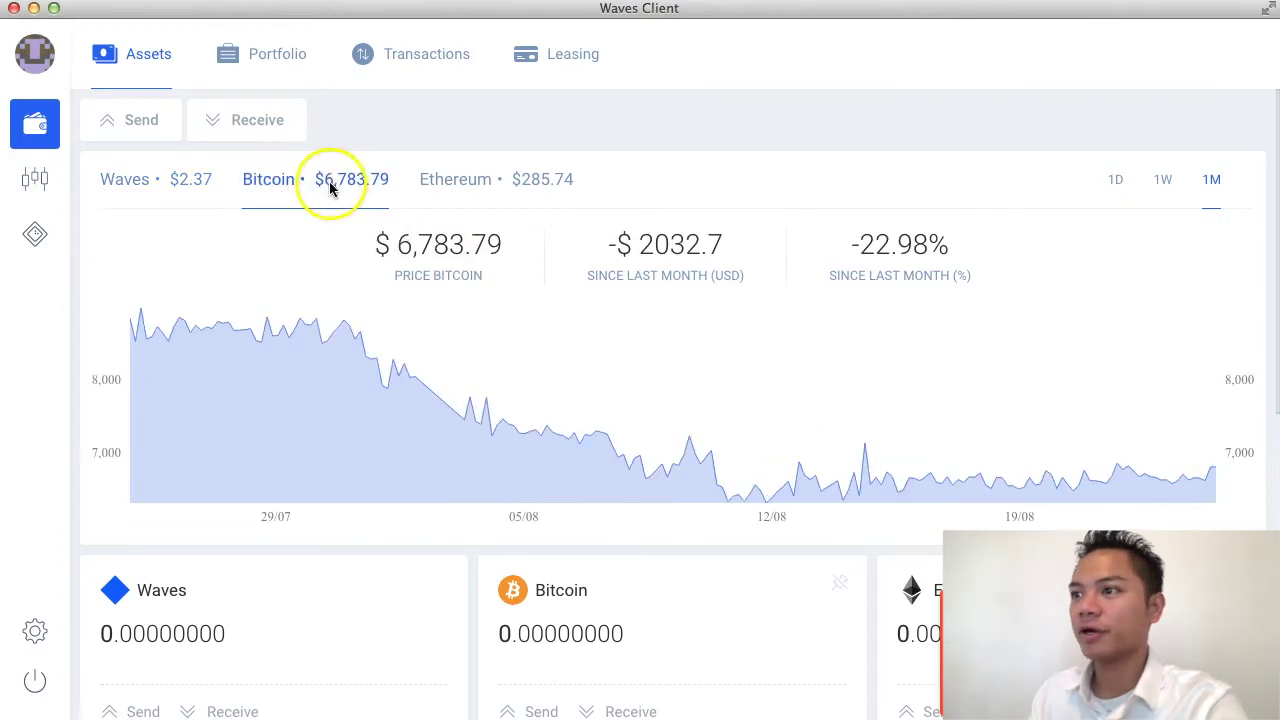
pyautogui.click(465, 183)
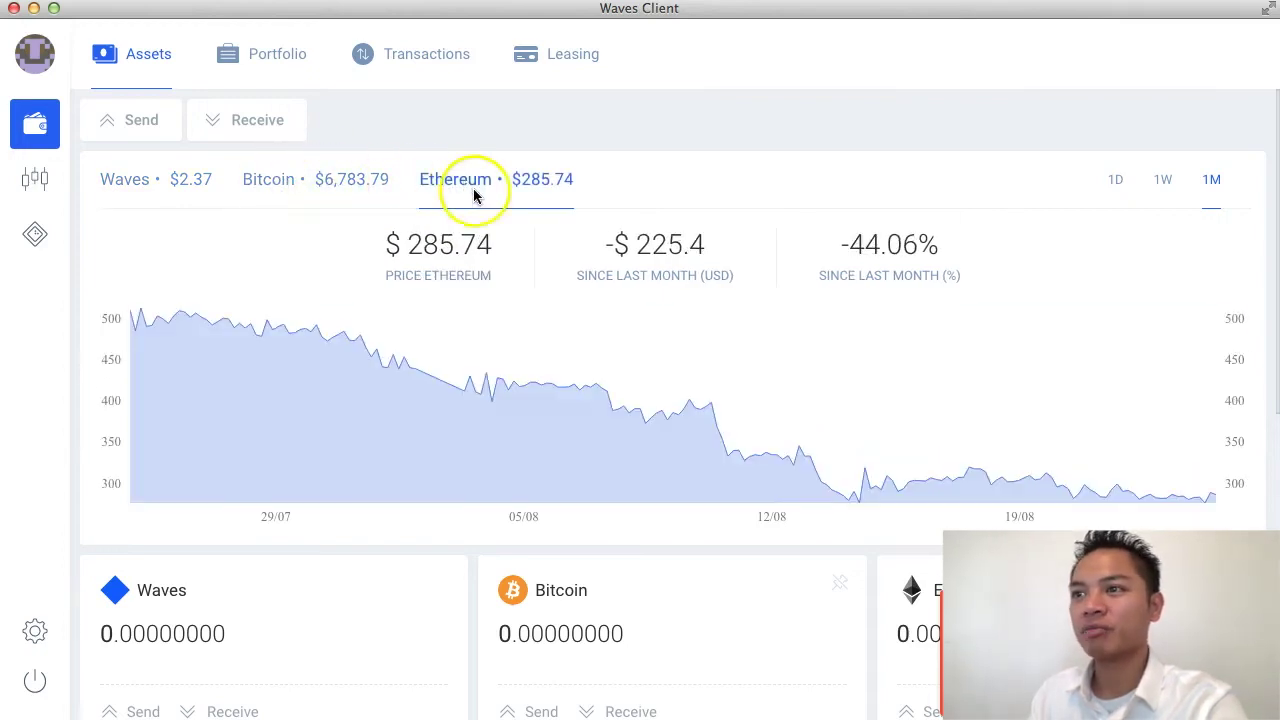
pyautogui.click(170, 183)
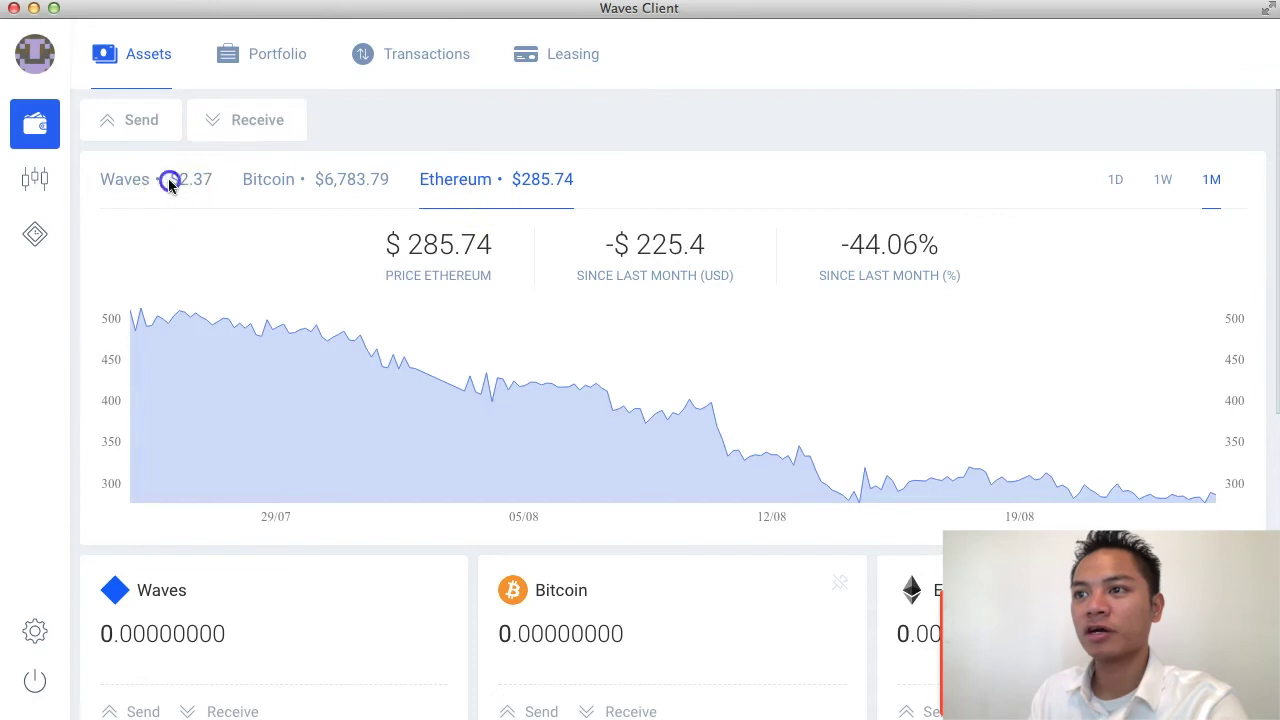
# Look over the Send form's recipient, amount and description fields, close it unsent, and open Receive.
pyautogui.click(138, 125)
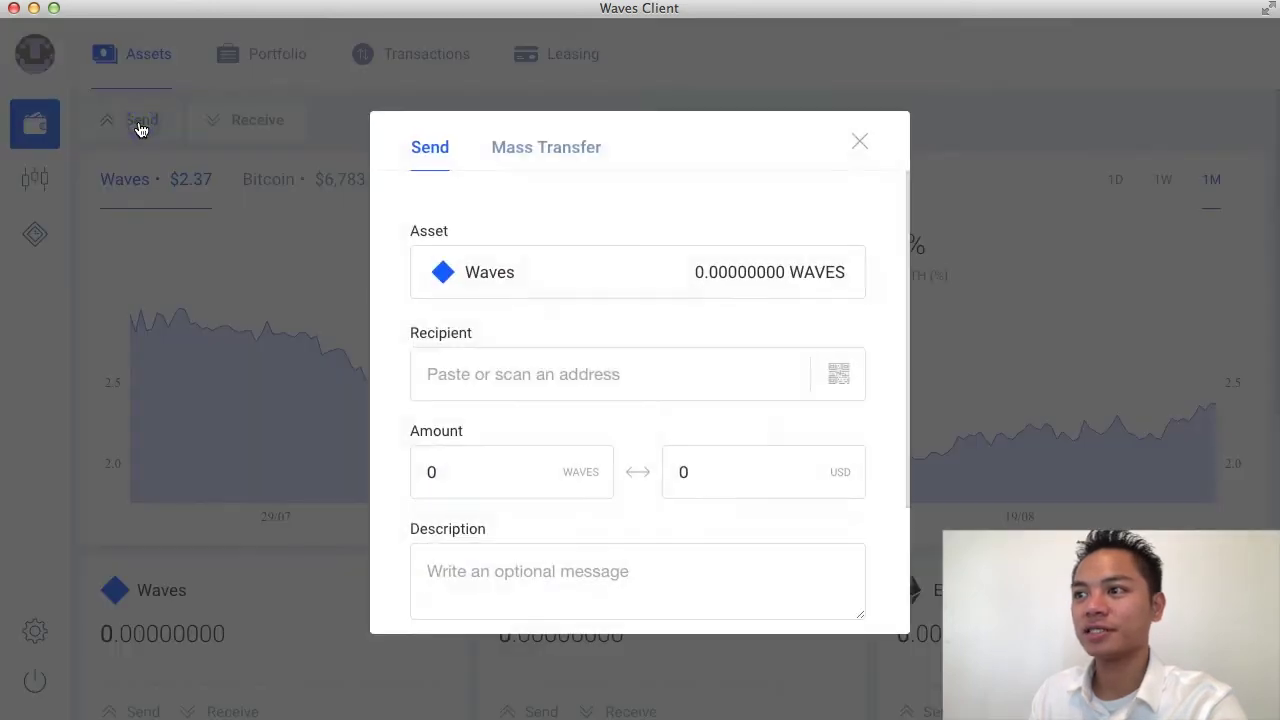
pyautogui.click(582, 376)
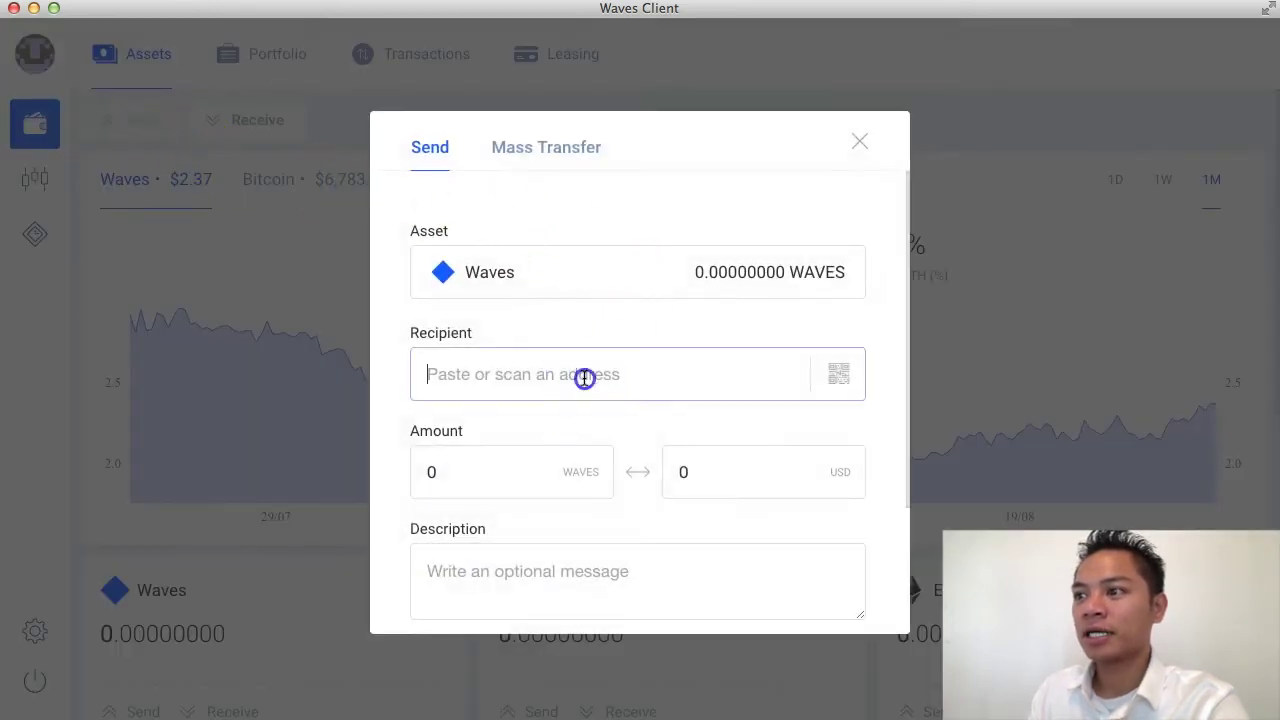
pyautogui.scroll(-2, 563, 374)
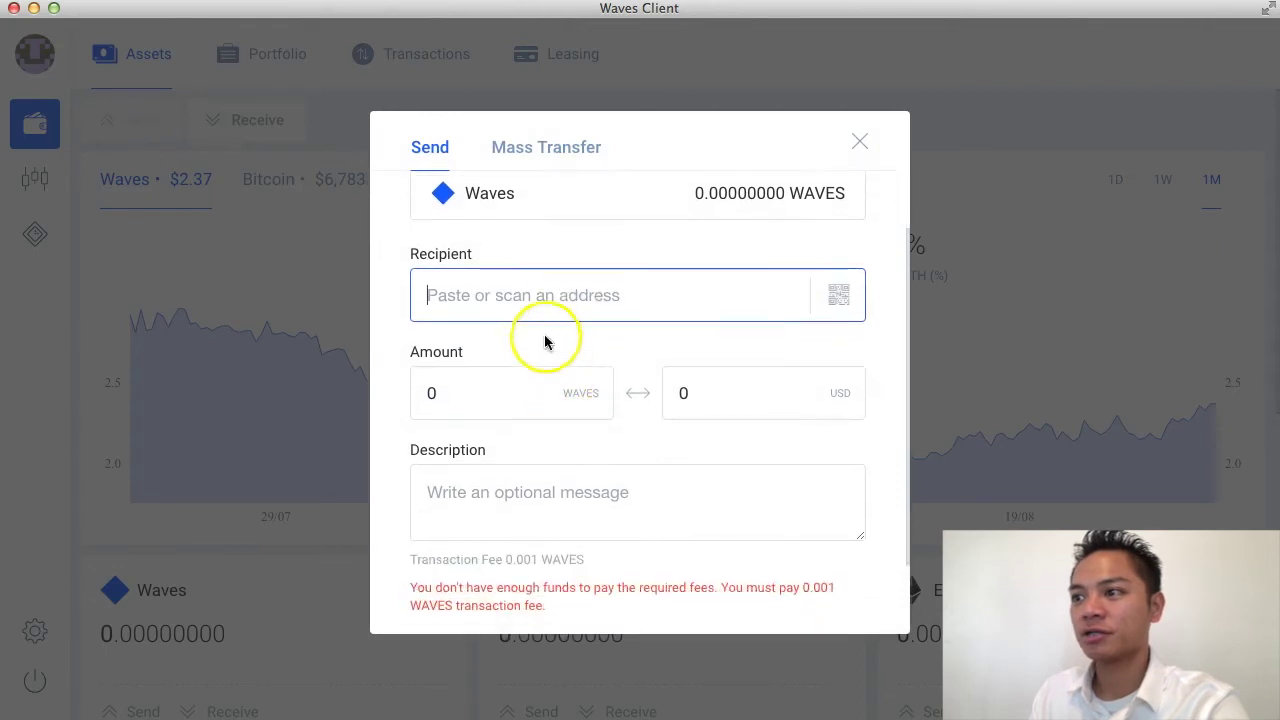
pyautogui.click(503, 393)
pyautogui.scroll(-1, 549, 468)
pyautogui.click(571, 434)
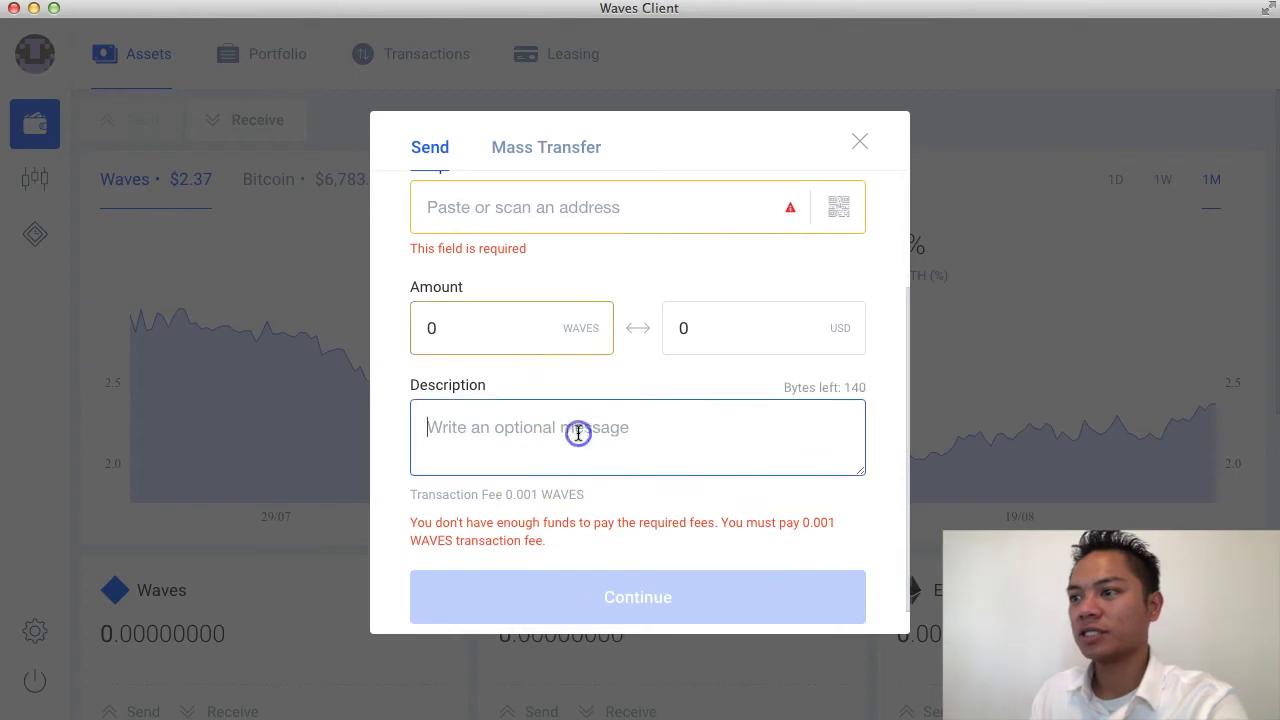
pyautogui.scroll(-1, 630, 505)
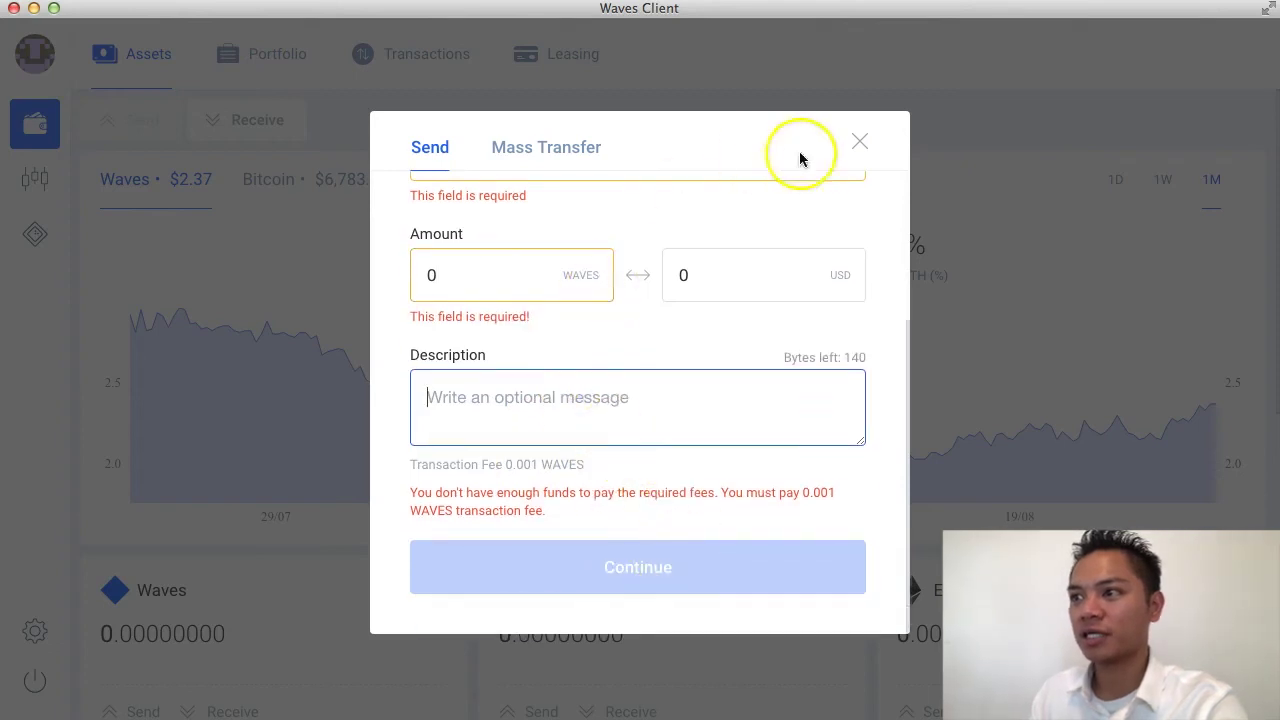
pyautogui.click(859, 143)
pyautogui.click(286, 124)
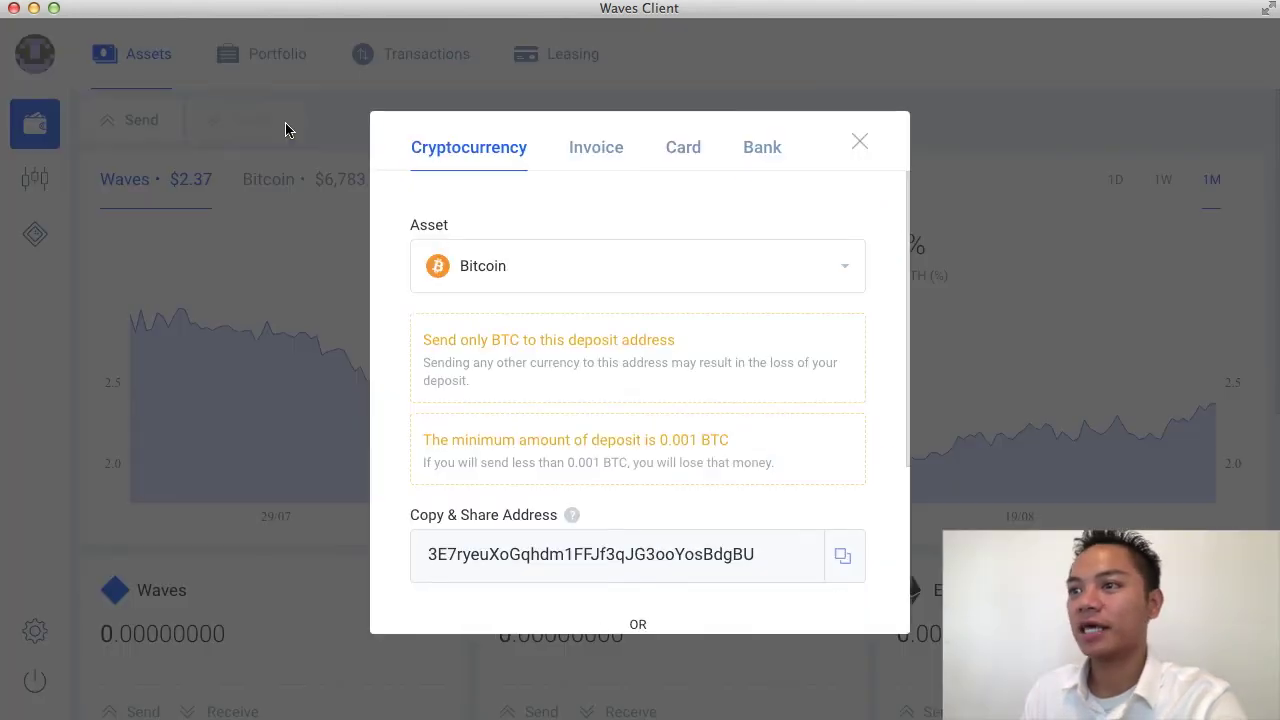
# Browse the receivable asset list, keep Bitcoin selected, and copy the Bitcoin deposit address.
pyautogui.click(590, 274)
pyautogui.scroll(-3, 606, 389)
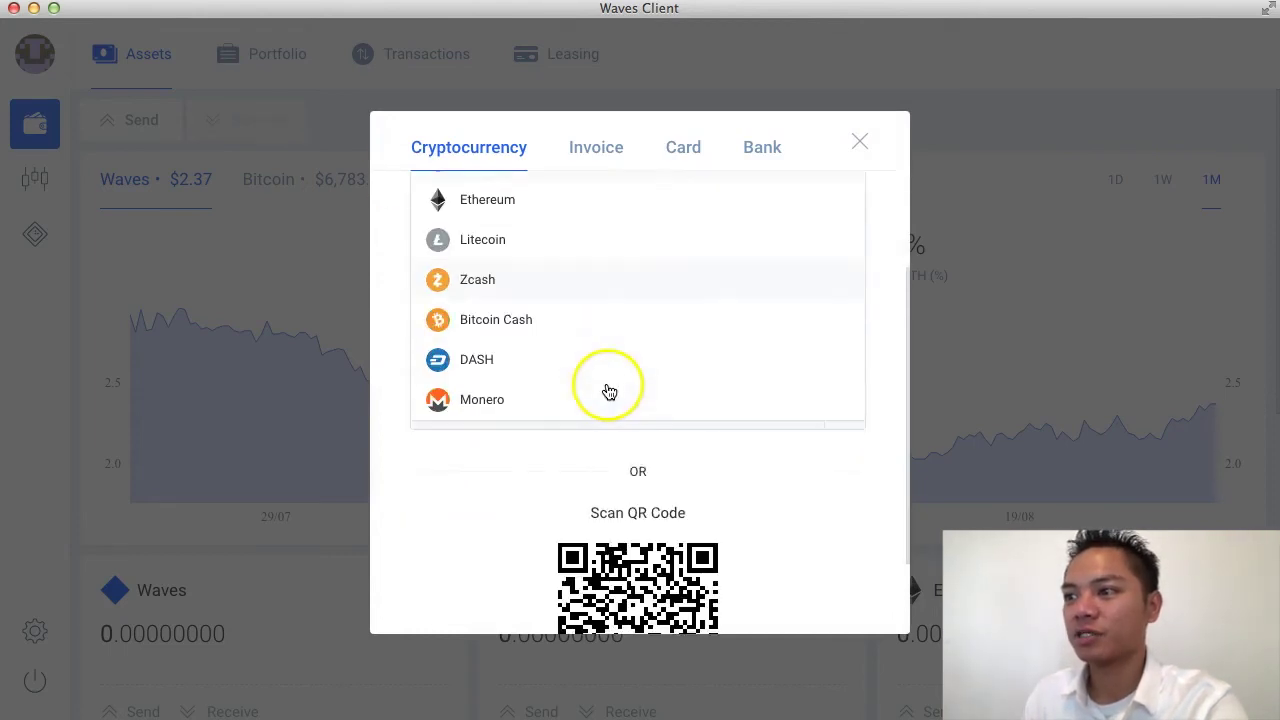
pyautogui.scroll(3, 603, 389)
pyautogui.scroll(-5, 533, 235)
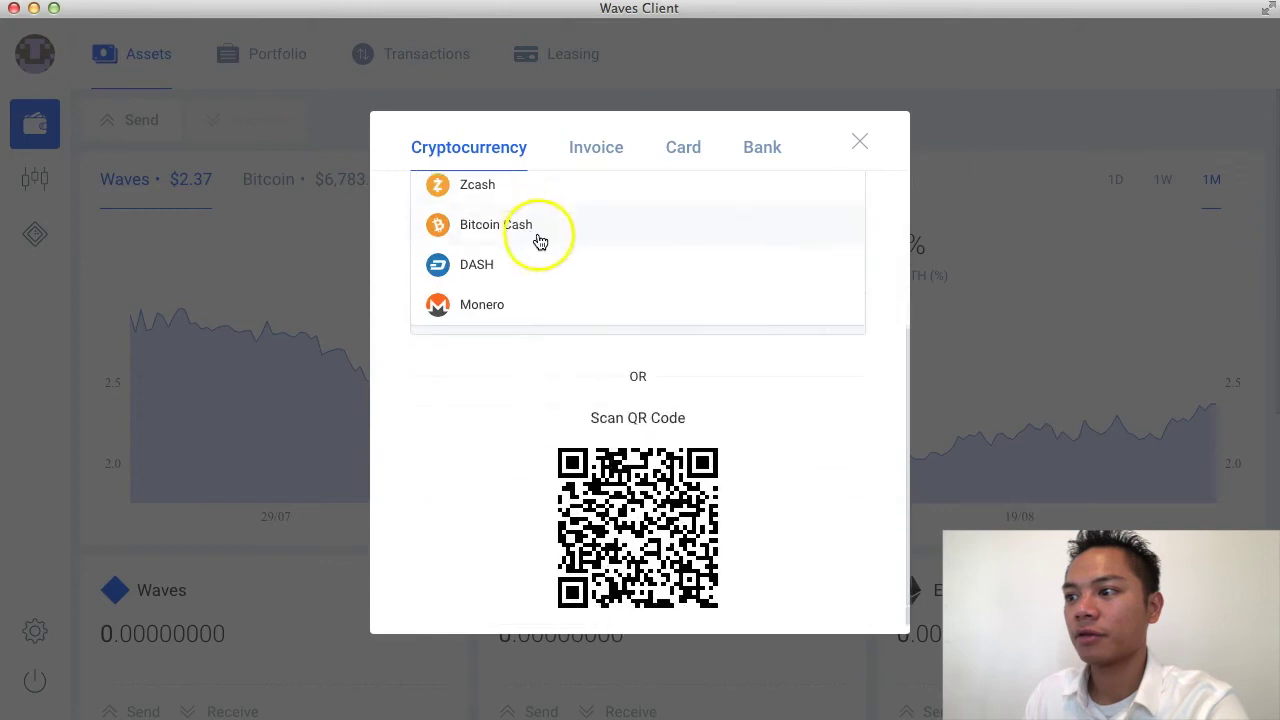
pyautogui.click(820, 424)
pyautogui.scroll(5, 708, 251)
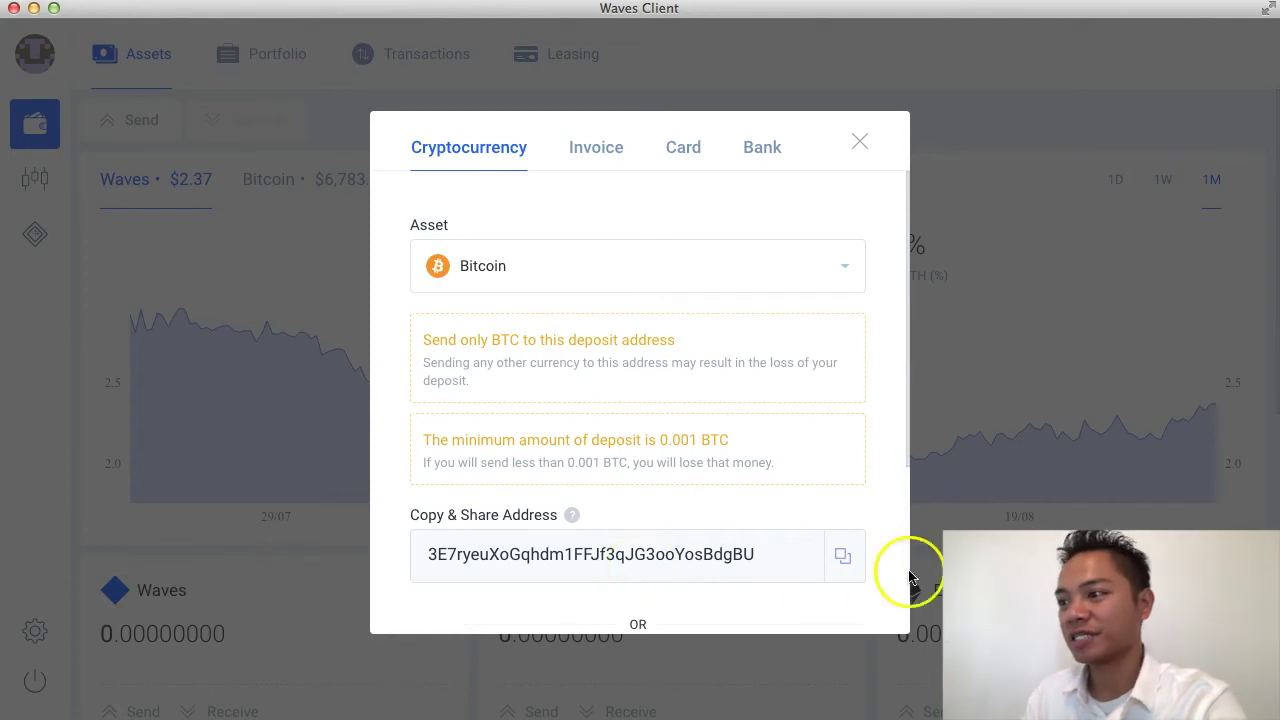
pyautogui.click(842, 556)
# Look through the invoice and card options, ending on the Bank US Dollar deposit instructions.
pyautogui.click(598, 152)
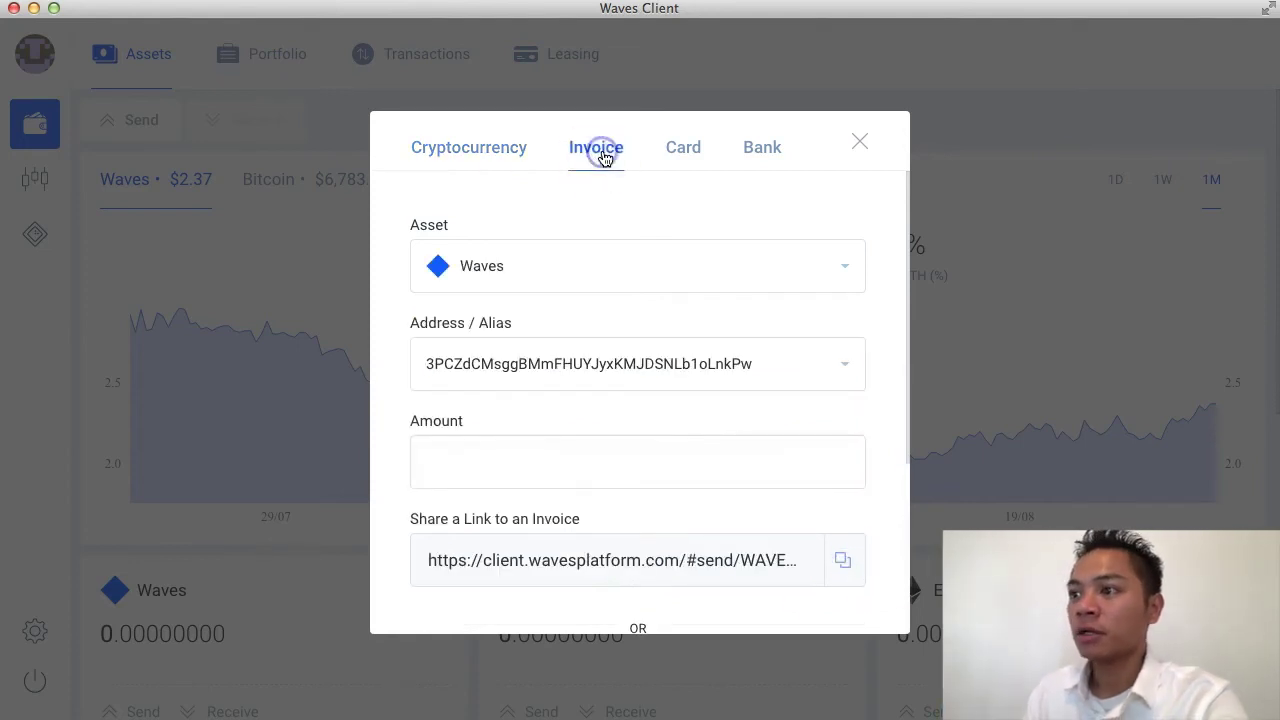
pyautogui.scroll(-4, 597, 243)
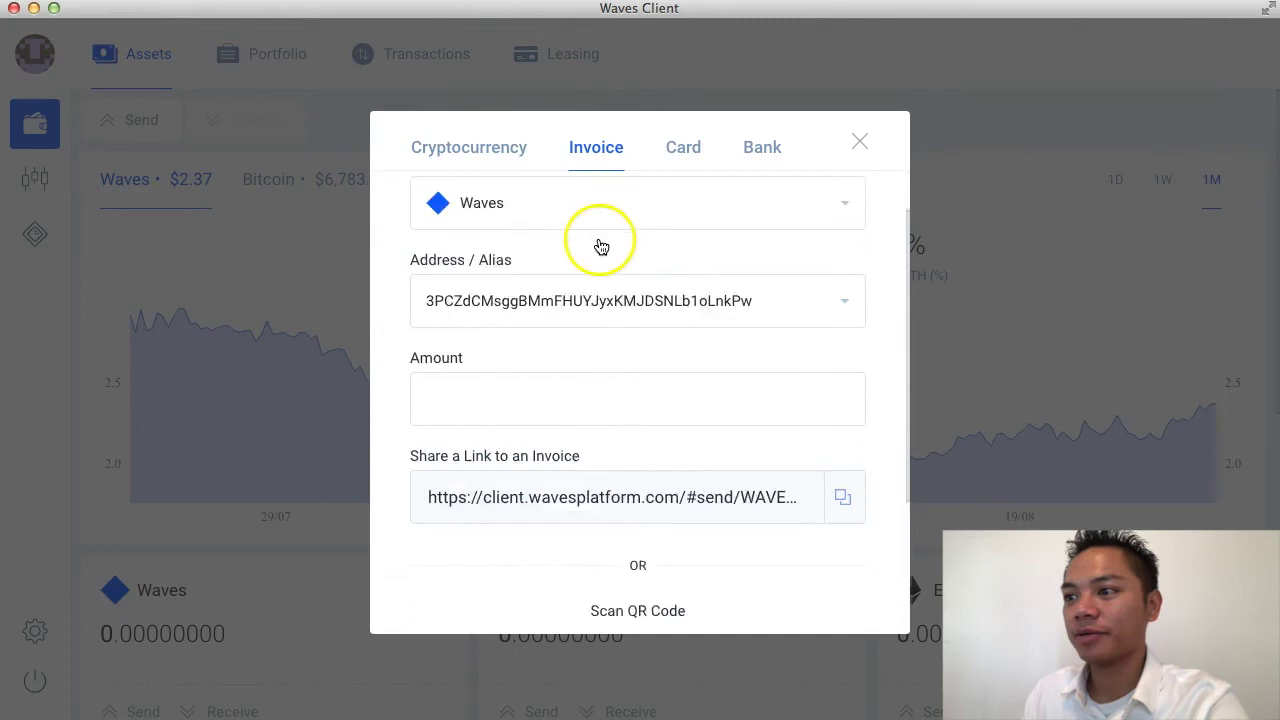
pyautogui.scroll(4, 591, 240)
pyautogui.scroll(-2, 594, 237)
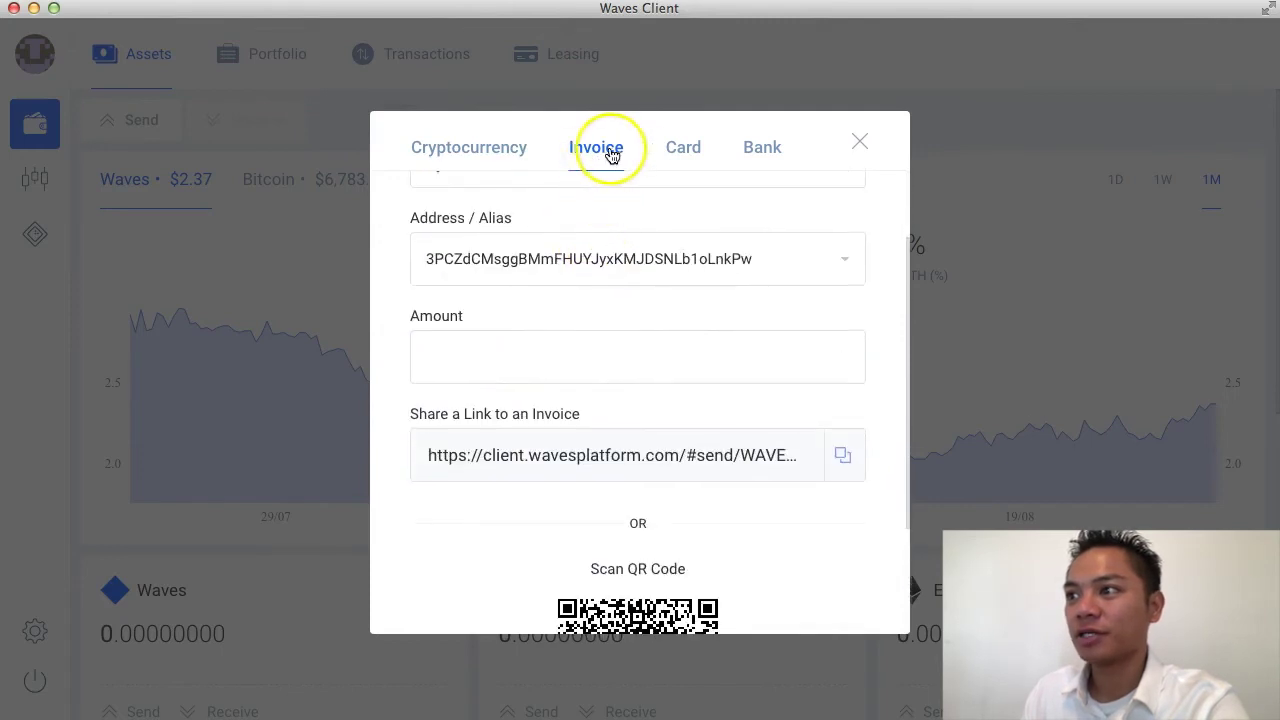
pyautogui.click(684, 176)
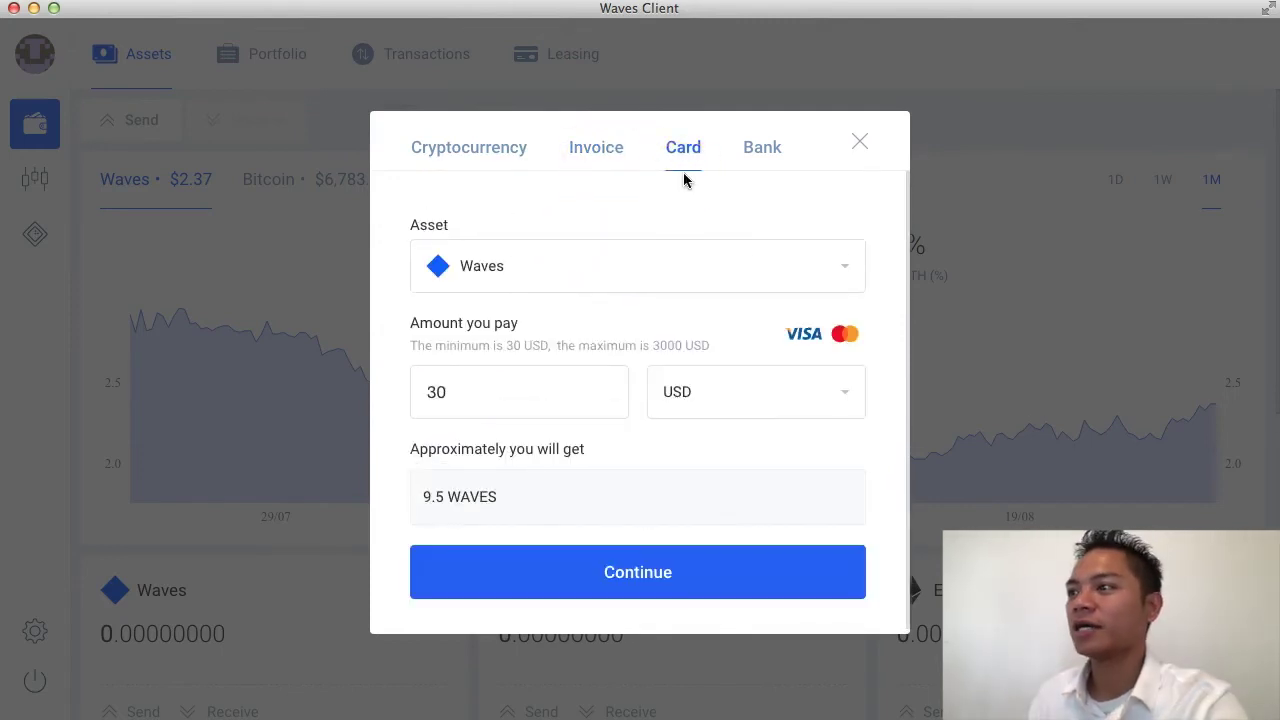
pyautogui.click(752, 147)
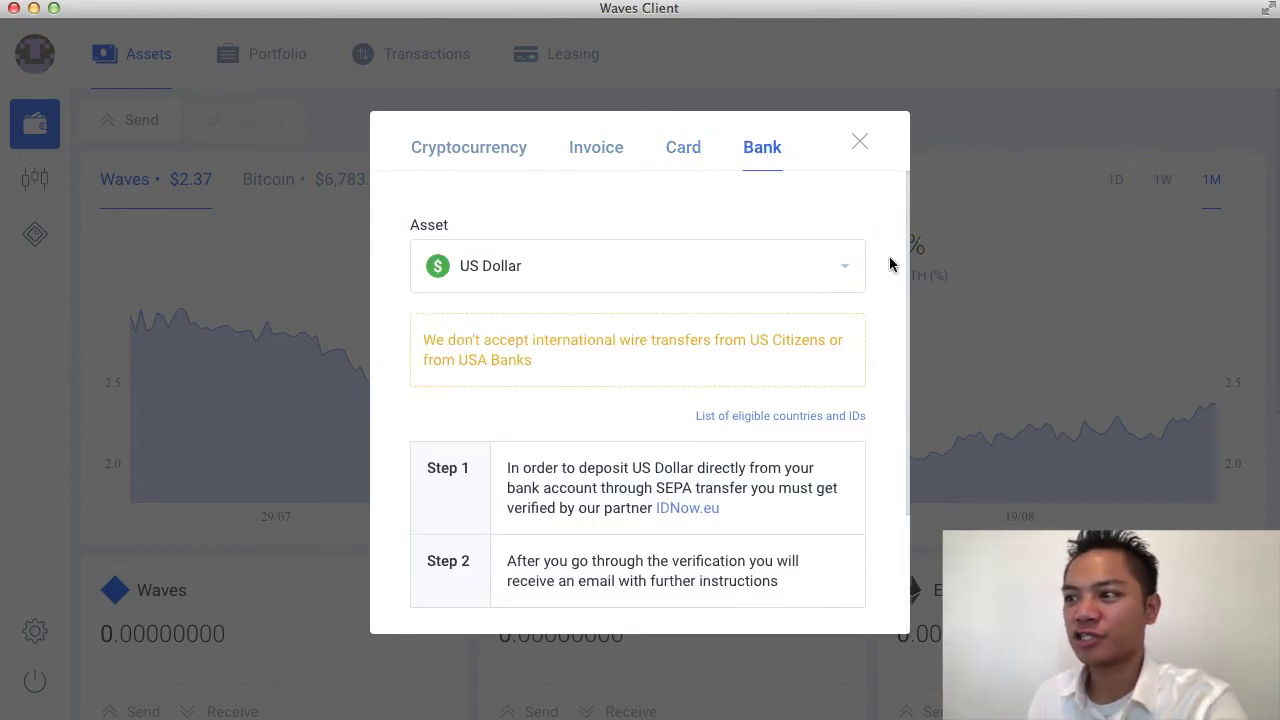
pyautogui.moveTo(879, 262); pyautogui.dragTo(852, 149)
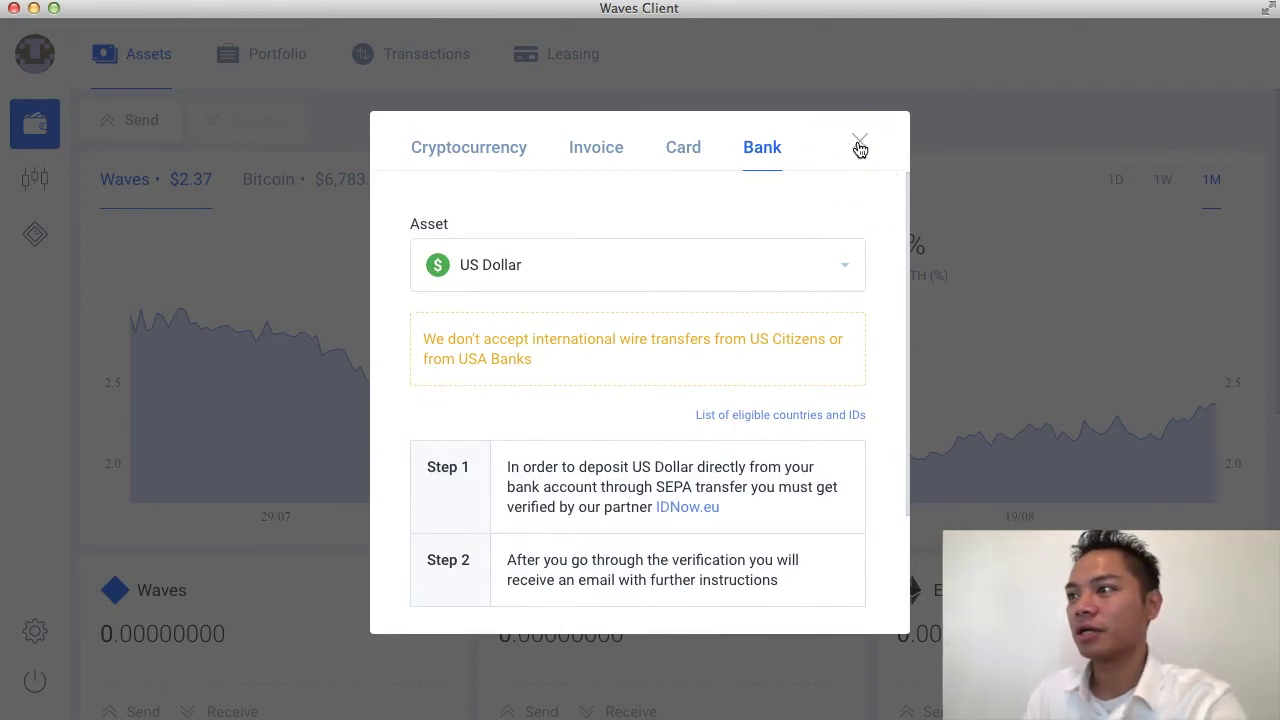
# Close the deposit window, inspect the zero Waves balance in Portfolio, then view Transactions and Leasing.
pyautogui.click(860, 148)
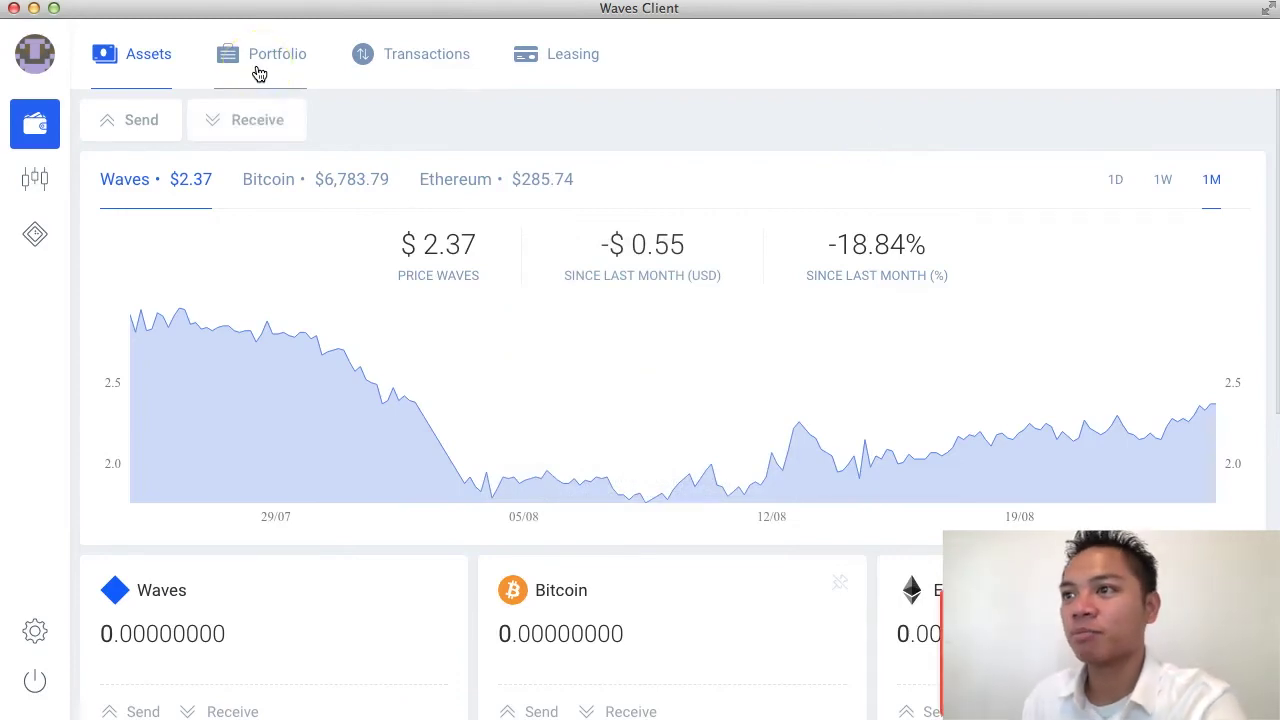
pyautogui.click(262, 62)
pyautogui.click(133, 255)
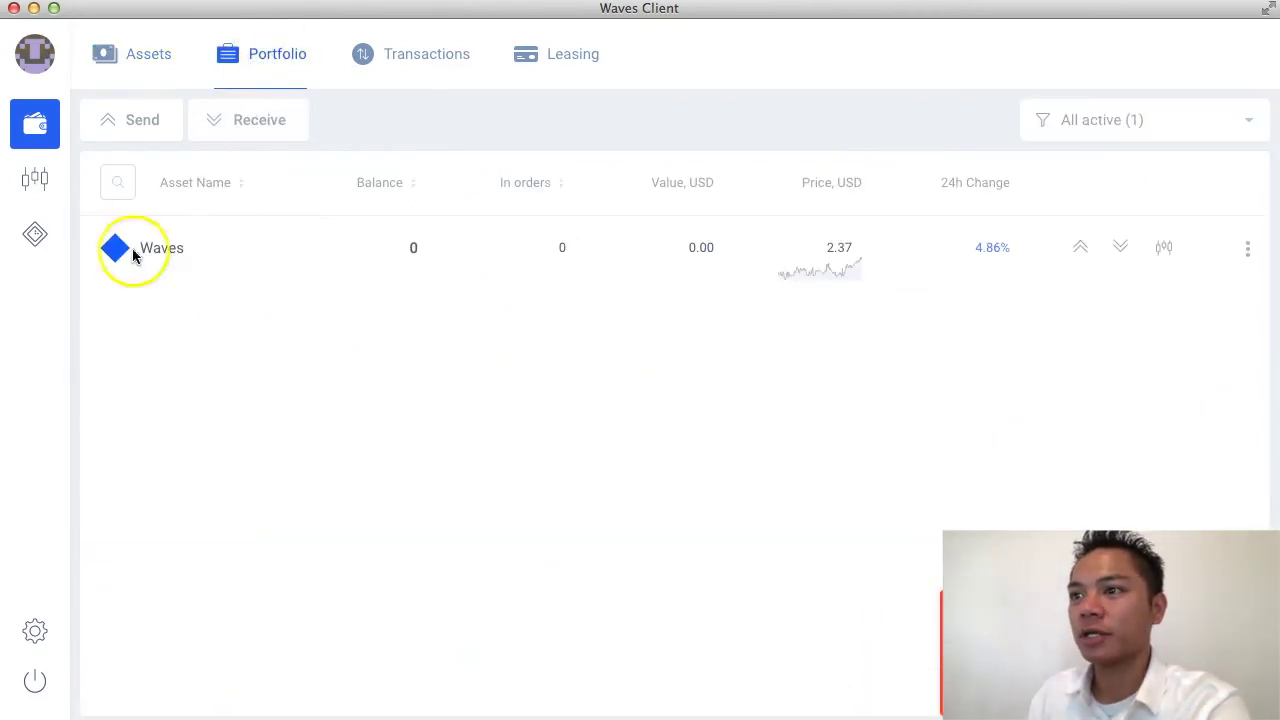
pyautogui.moveTo(133, 255); pyautogui.dragTo(298, 250)
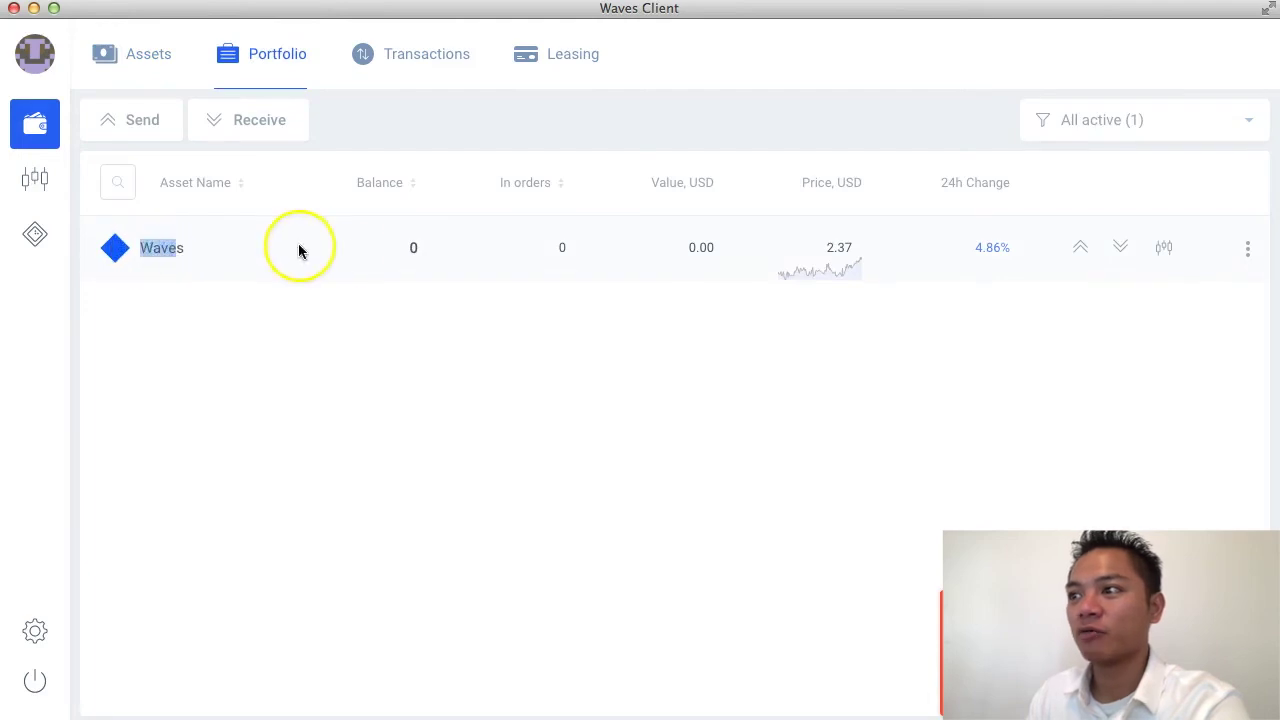
pyautogui.doubleClick(415, 247)
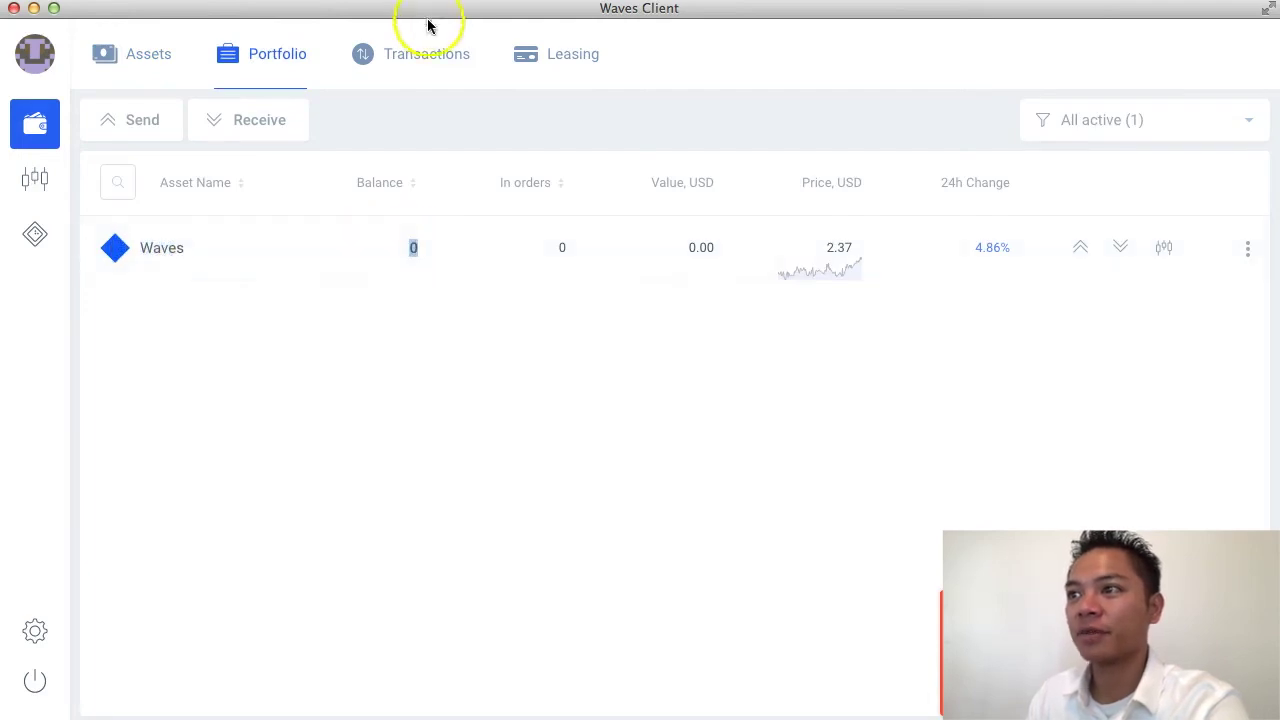
pyautogui.click(424, 50)
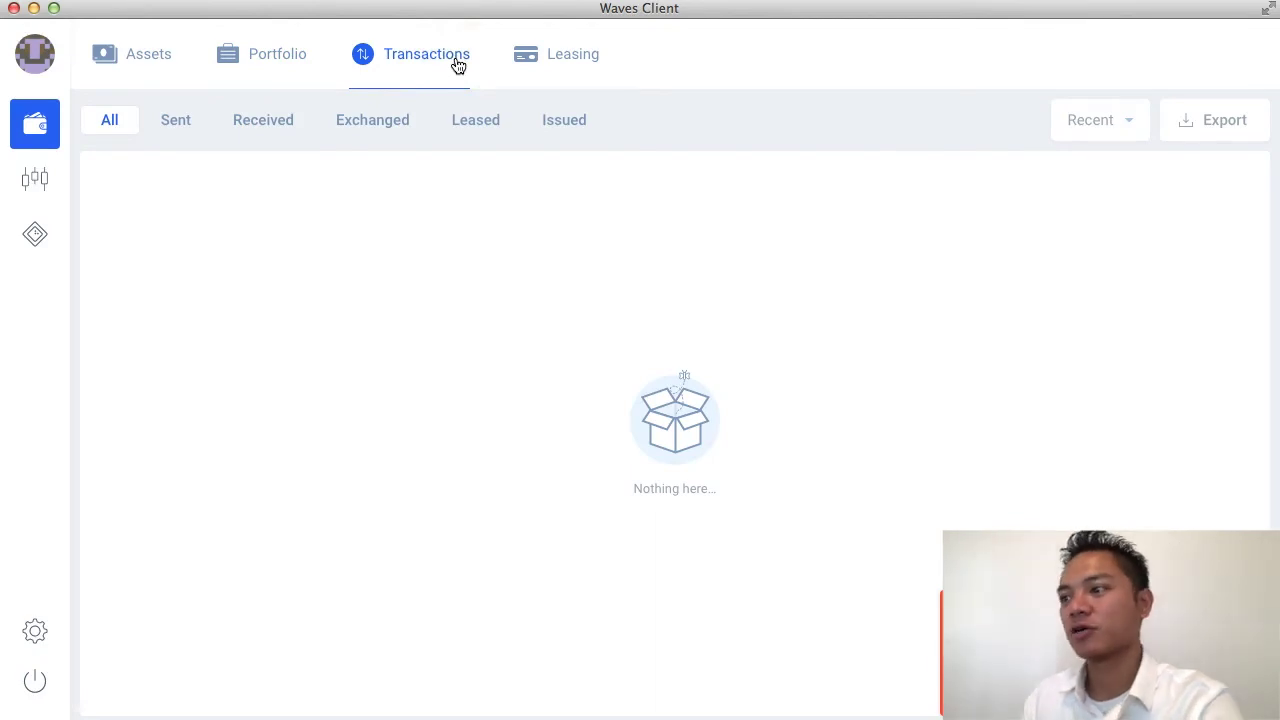
pyautogui.click(507, 52)
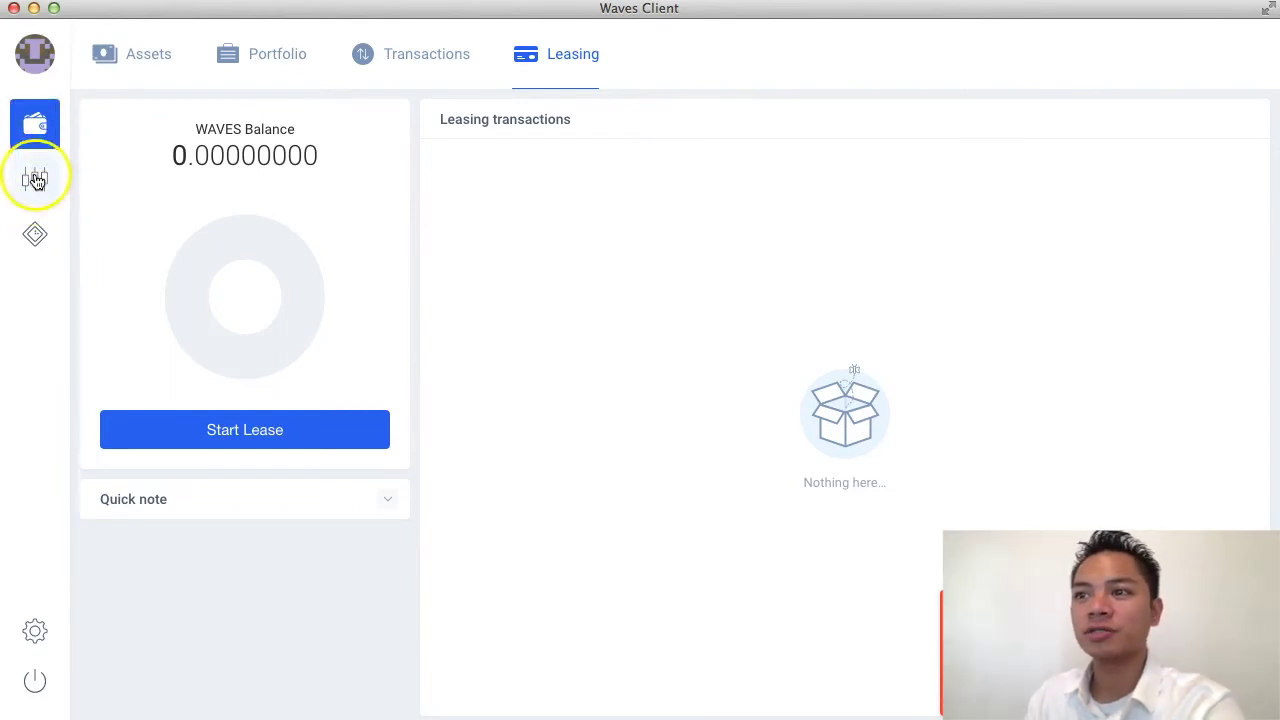
# Glance at the DEX trading view, then bring up the Token generation form and scroll down it.
pyautogui.click(36, 179)
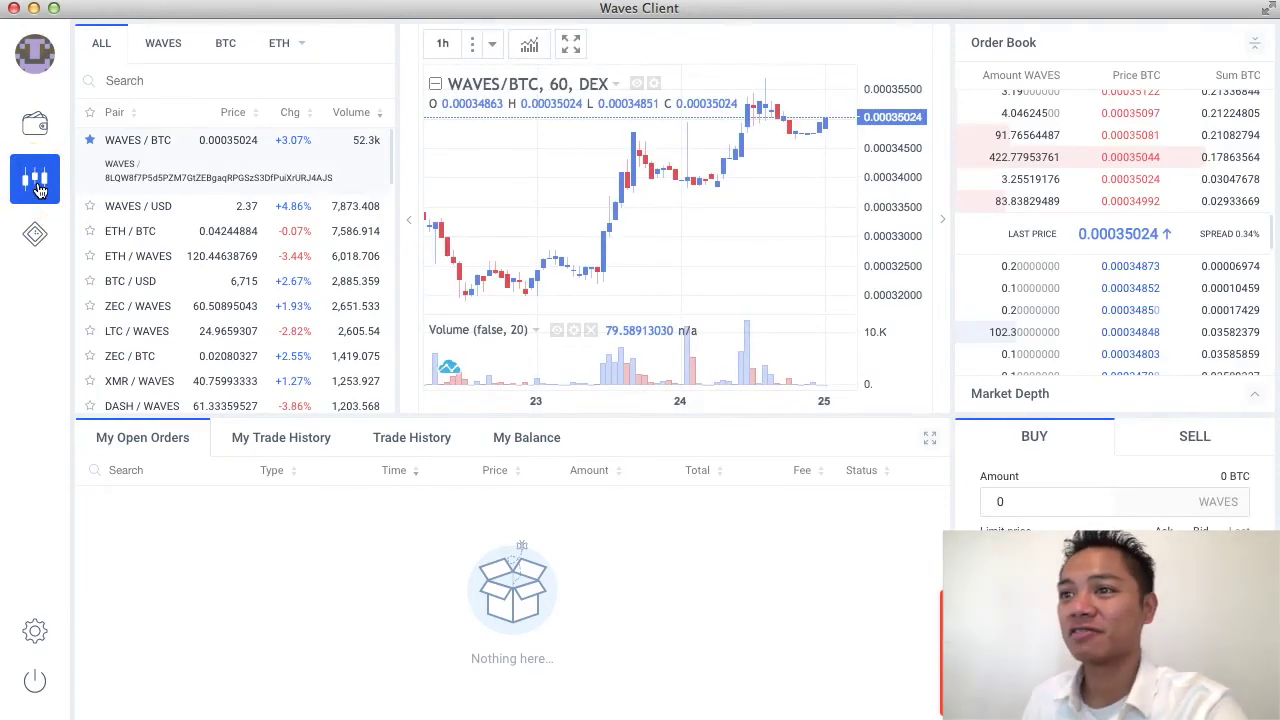
pyautogui.click(35, 233)
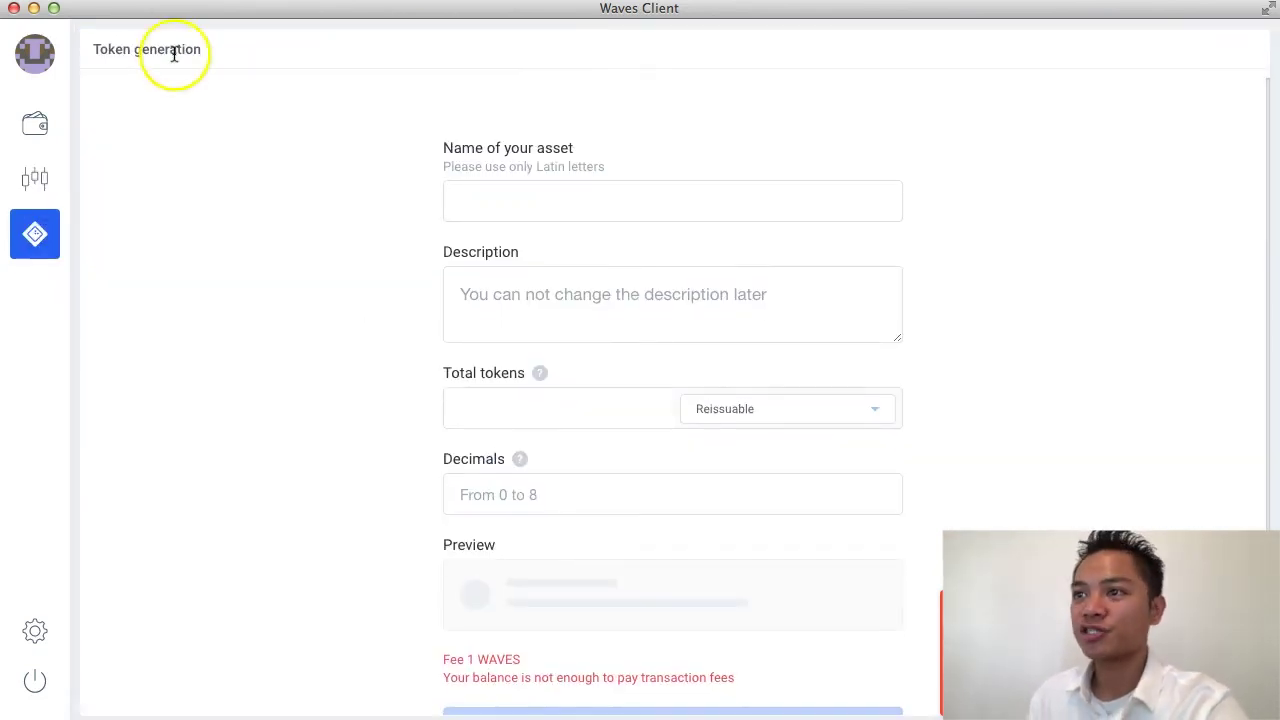
pyautogui.scroll(-1, 324, 271)
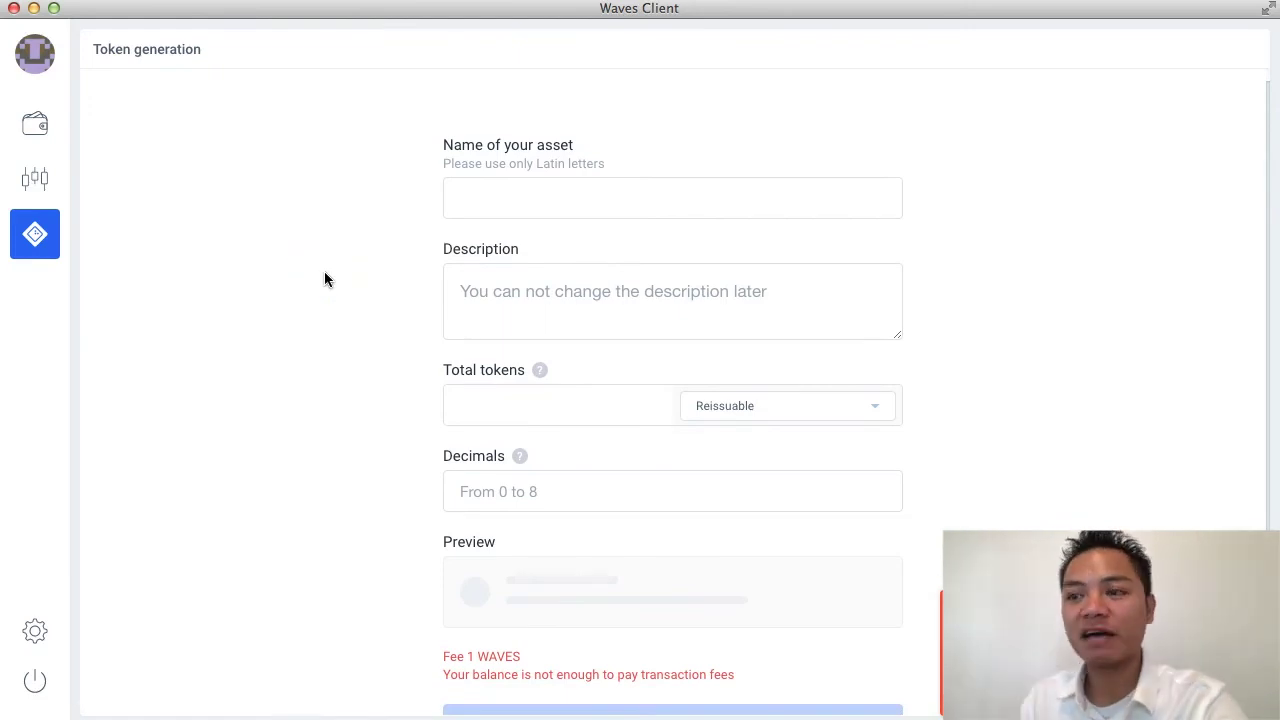
# Step through the General, Security, Network and Info settings tabs, then close Settings.
pyautogui.click(38, 628)
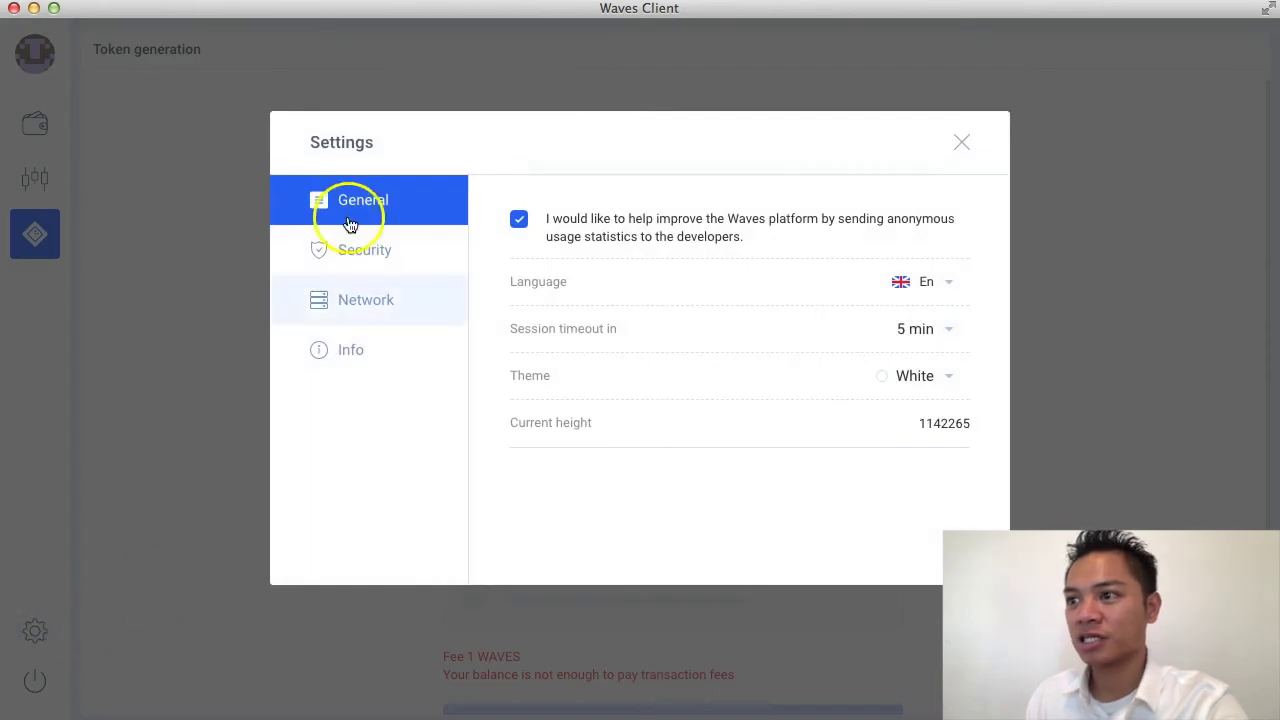
pyautogui.click(397, 258)
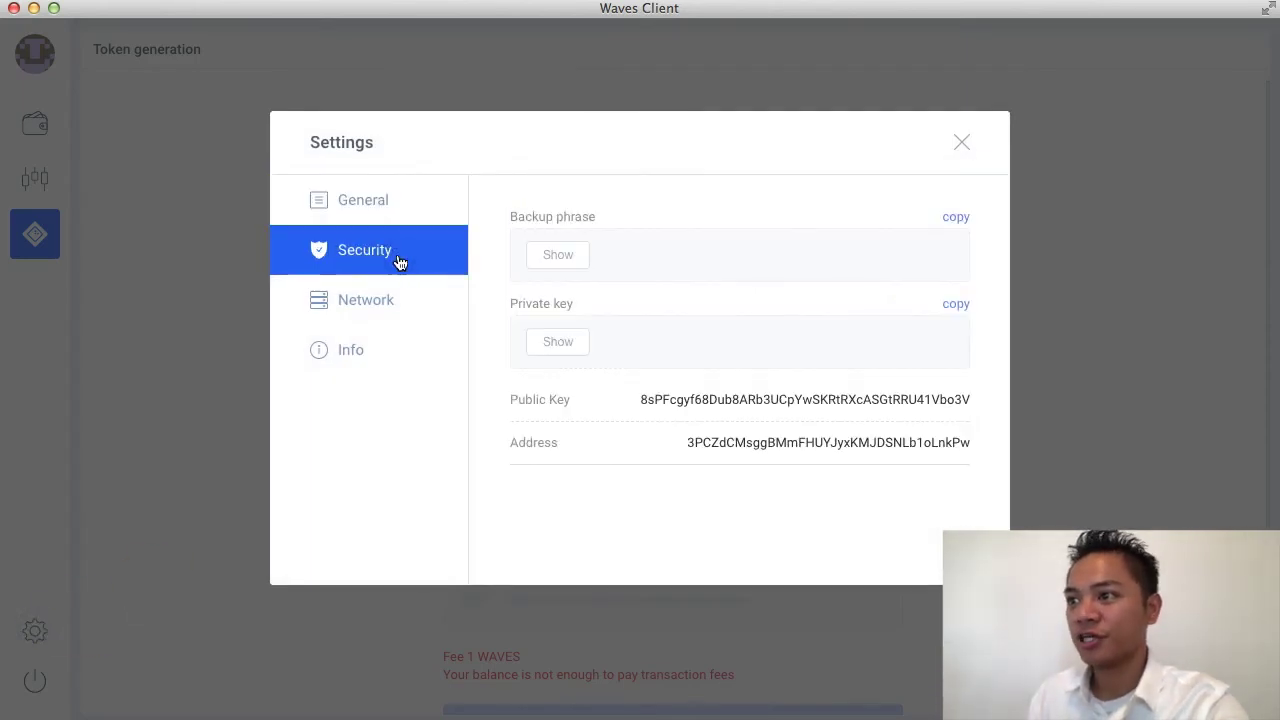
pyautogui.click(399, 316)
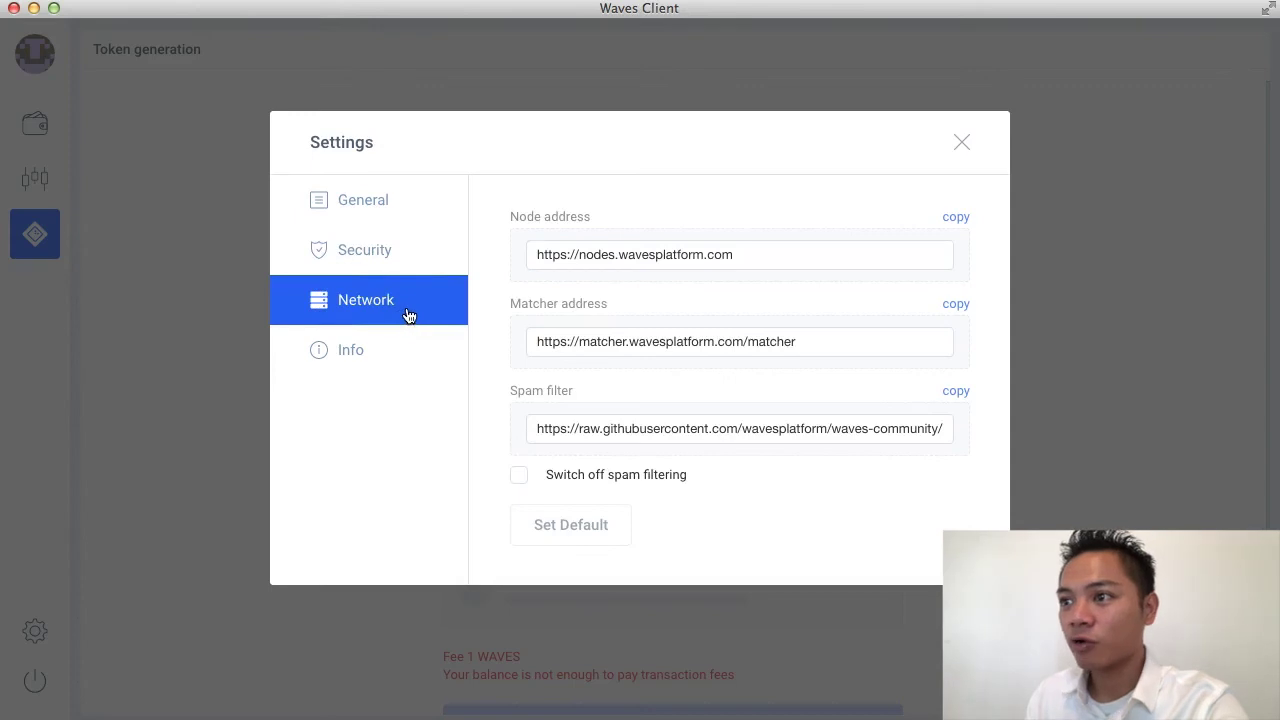
pyautogui.click(374, 350)
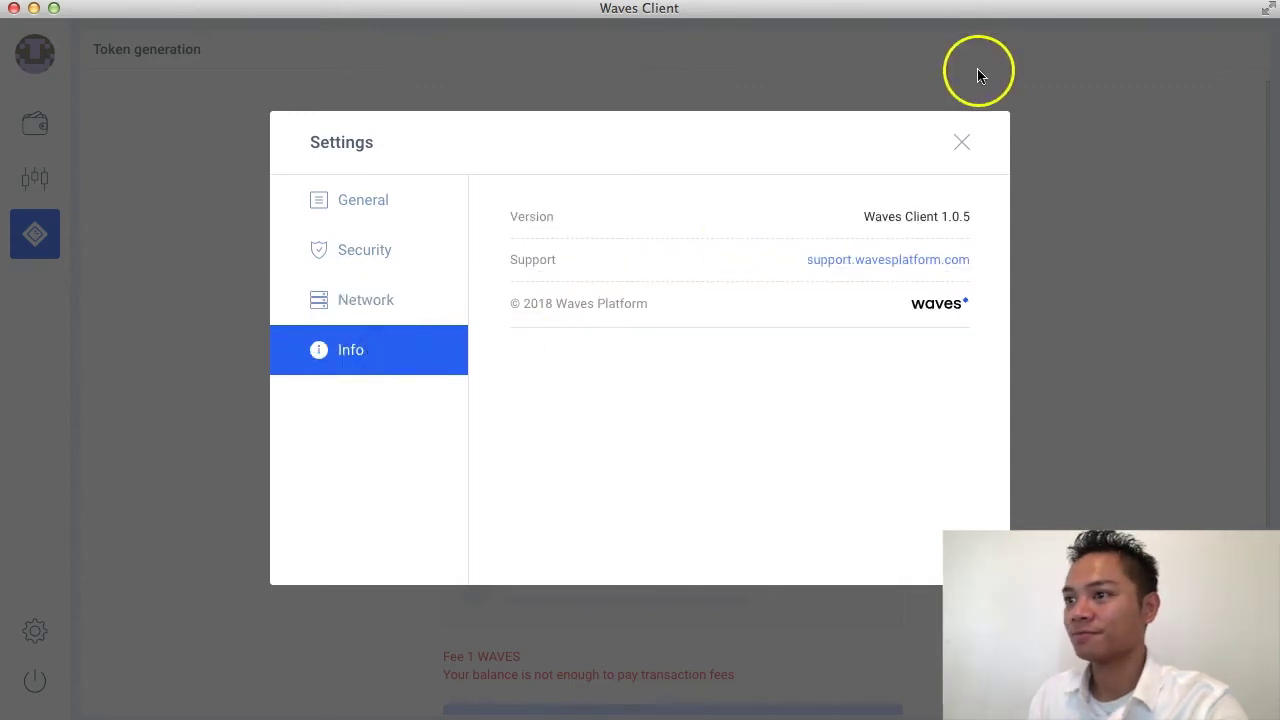
pyautogui.click(975, 130)
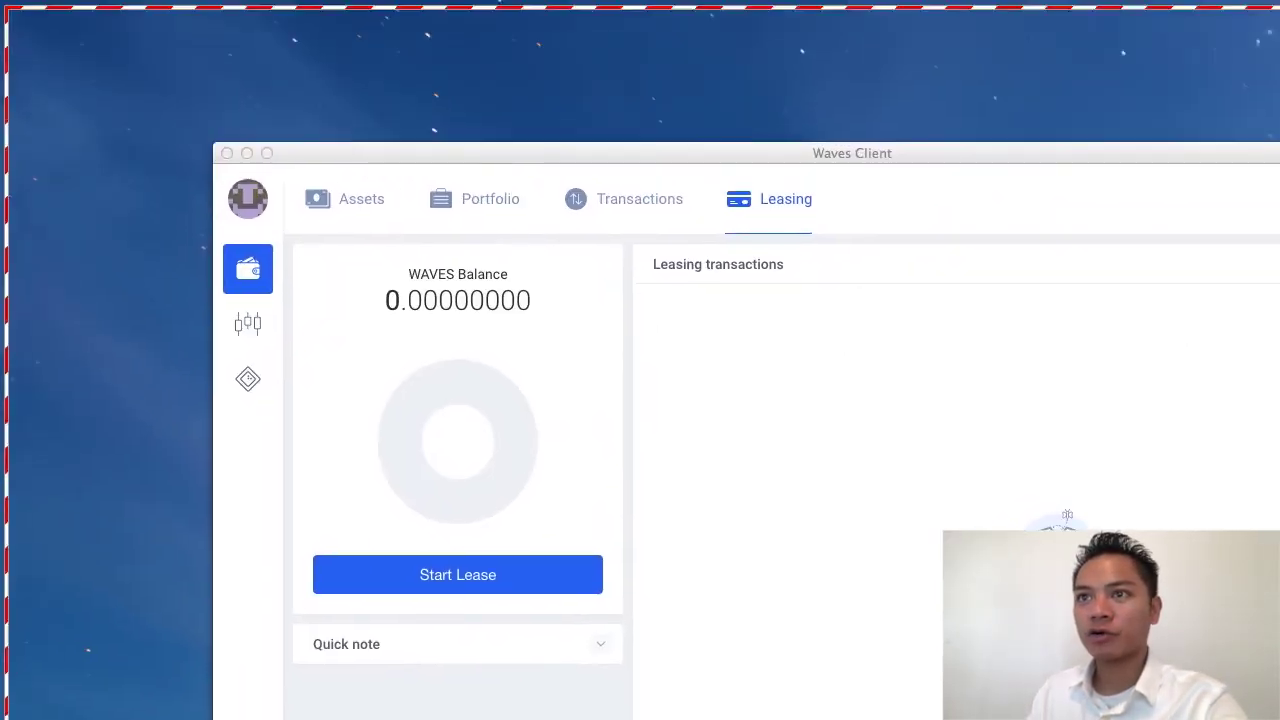
# Bring the wallet window forward, move it up and left, and quit Waves Client.
pyautogui.click(656, 150)
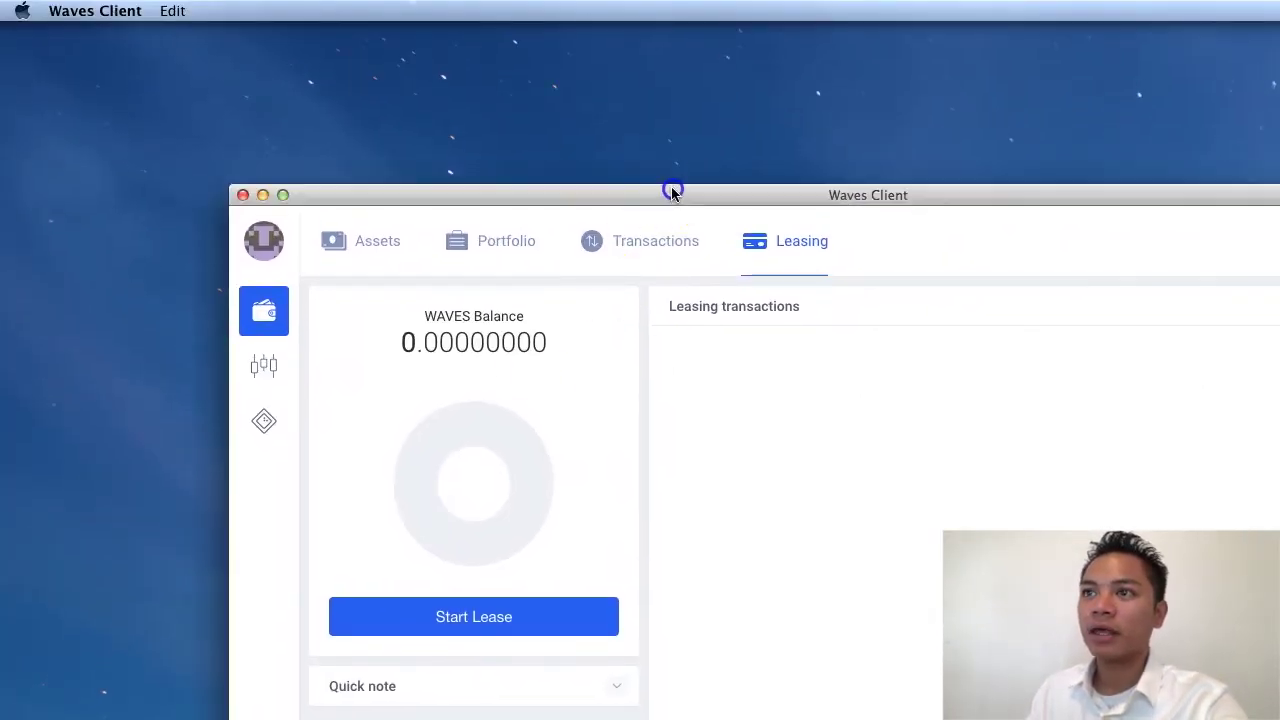
pyautogui.moveTo(672, 192); pyautogui.dragTo(517, 114)
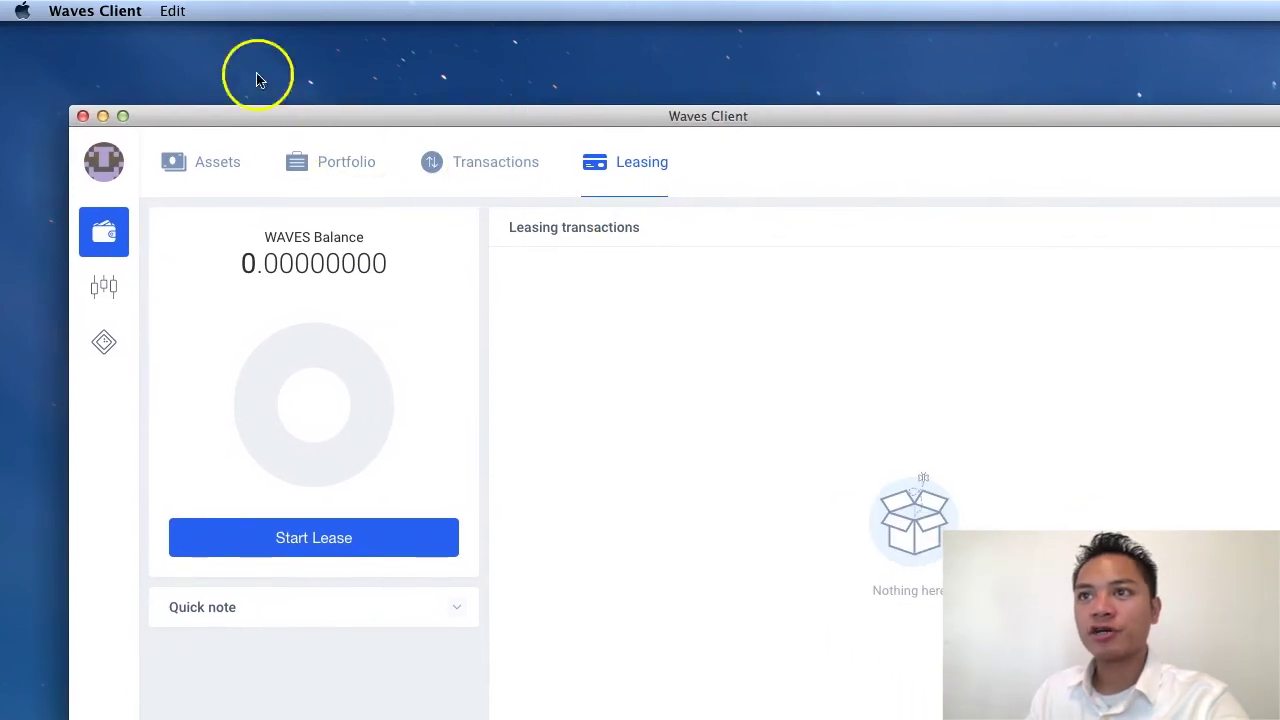
pyautogui.click(110, 14)
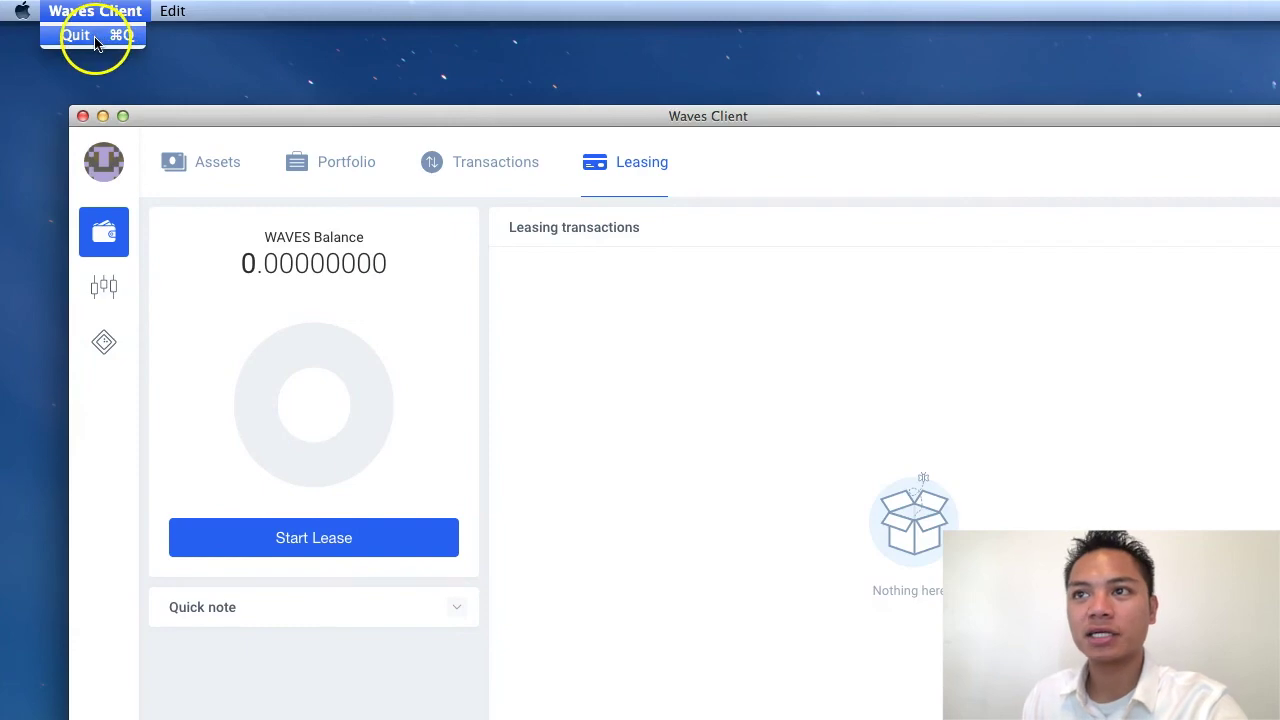
pyautogui.click(77, 36)
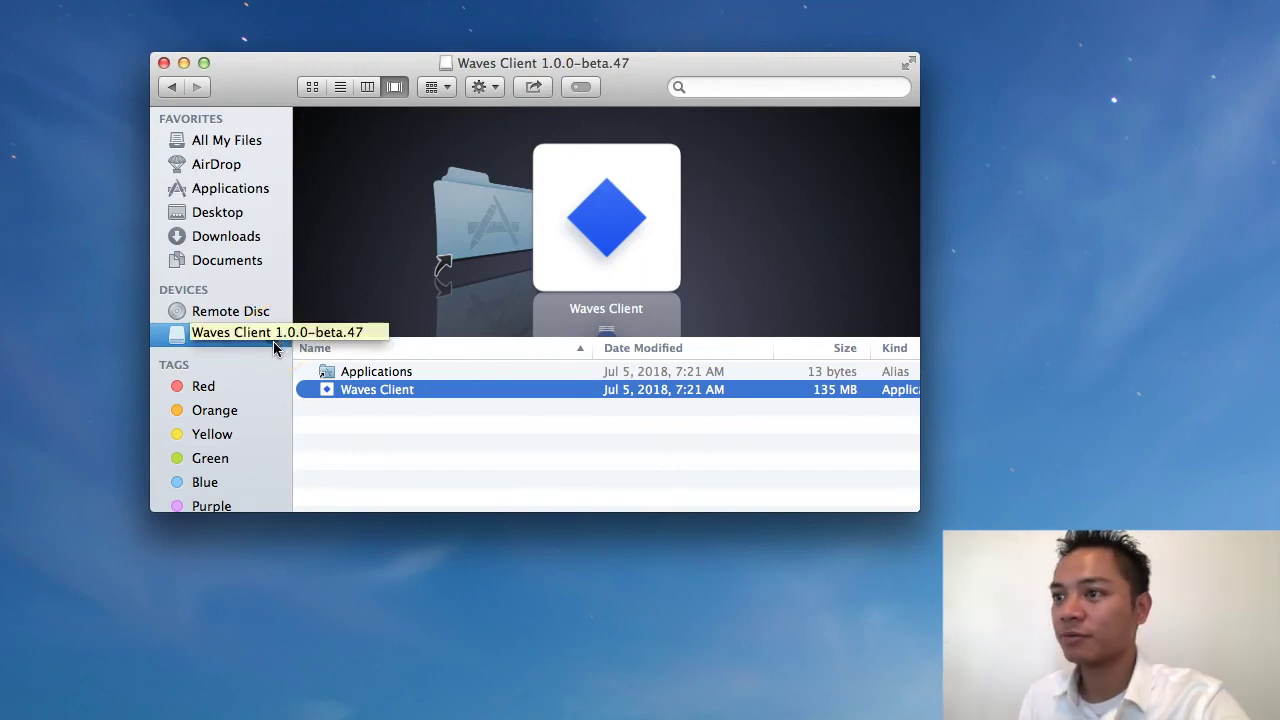
# Eject the Waves Client disk image, then relaunch Waves Client from Applications to reach its Sign in screen.
pyautogui.click(275, 345)
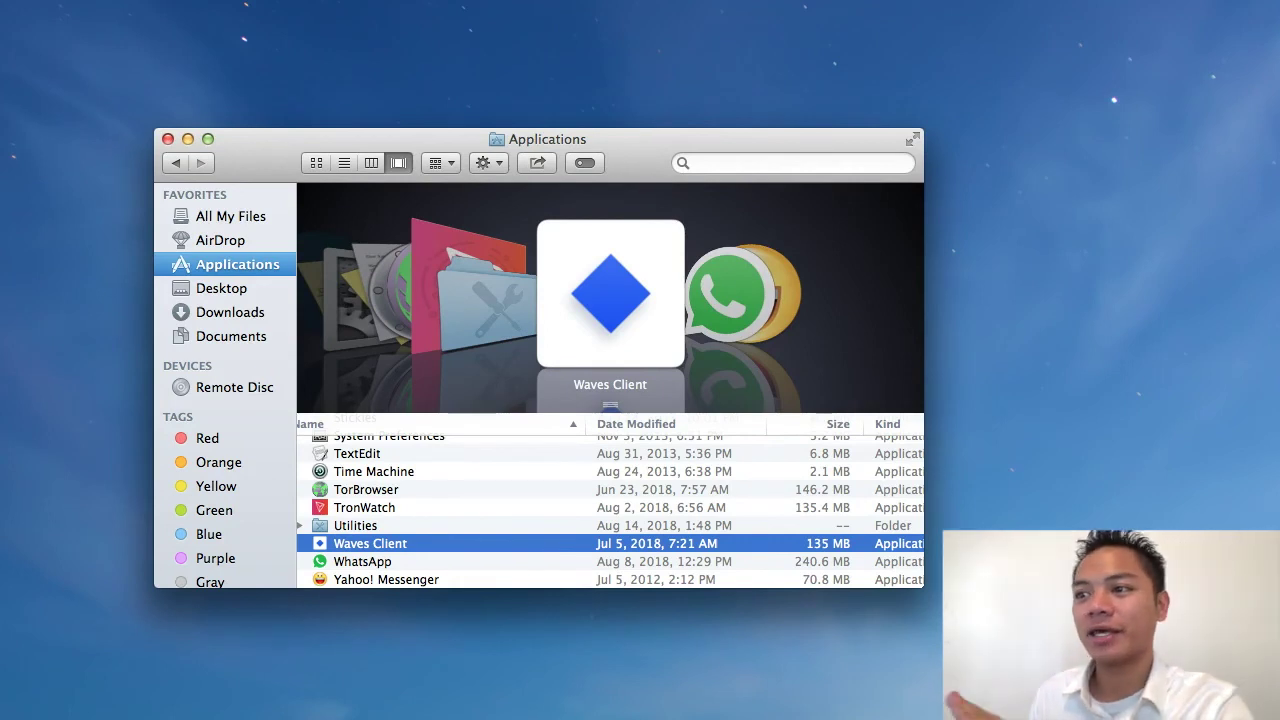
pyautogui.scroll(-1, 539, 555)
pyautogui.doubleClick(539, 545)
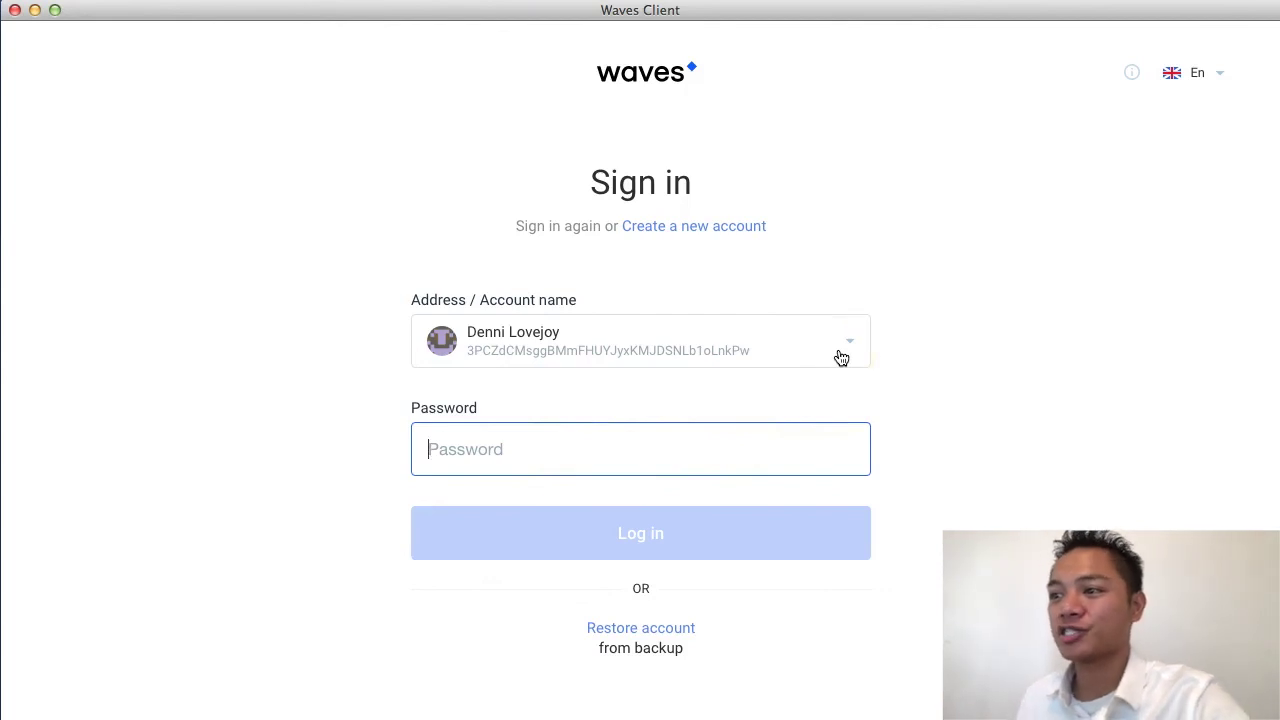
pyautogui.click(742, 446)
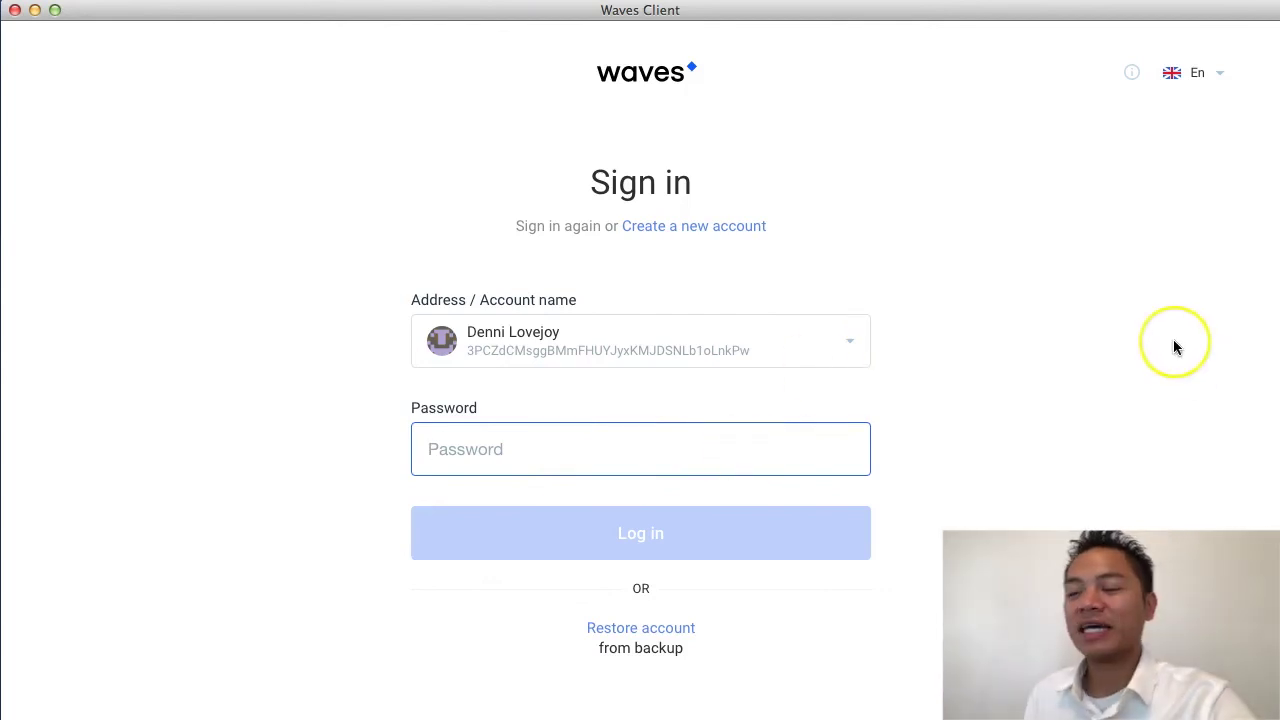